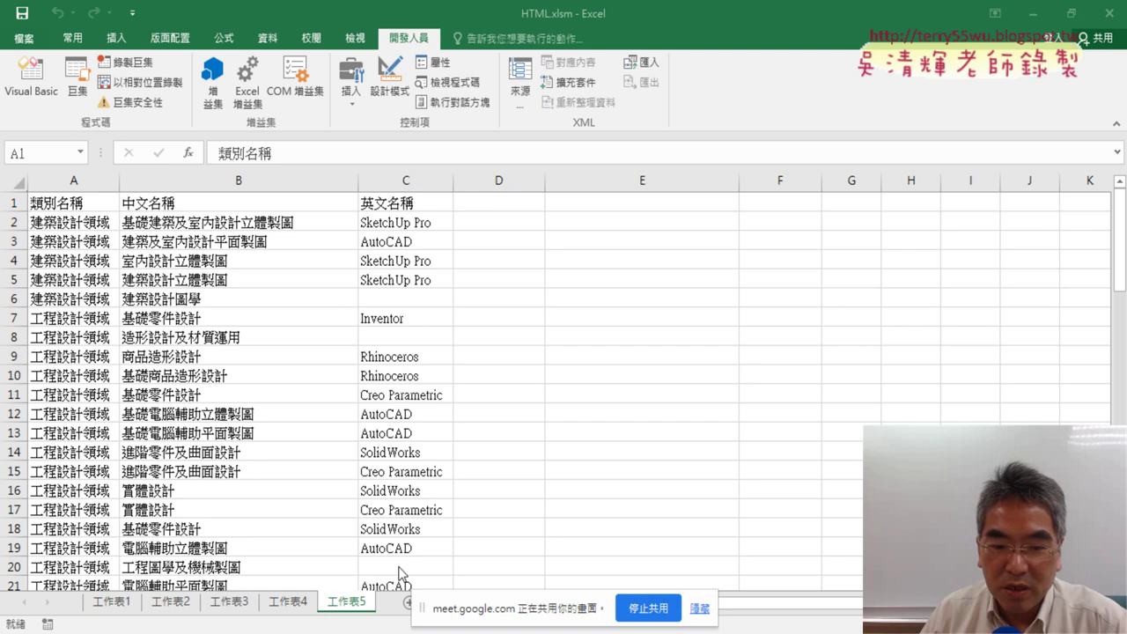
Switch from Excel to the browser showing the '05_用HtmlFile物件解析HTML原始碼與擷取網路資料' code document
{"action": "key", "text": "alt+Tab"}
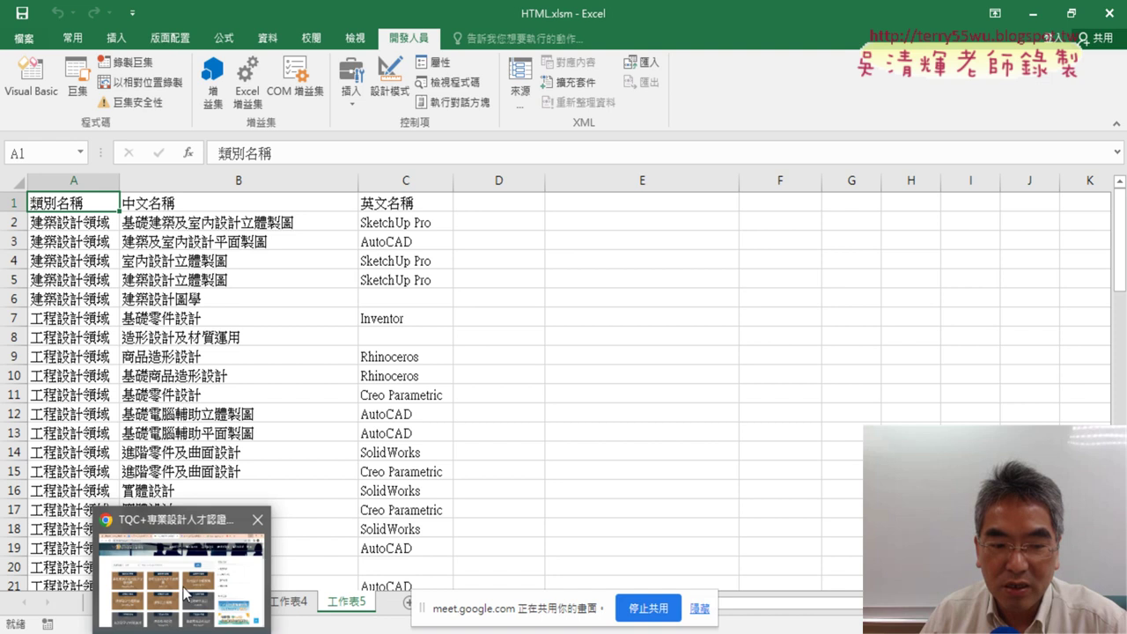
{"action": "left_click", "coordinate": [185, 592]}
{"action": "left_click", "coordinate": [273, 16]}
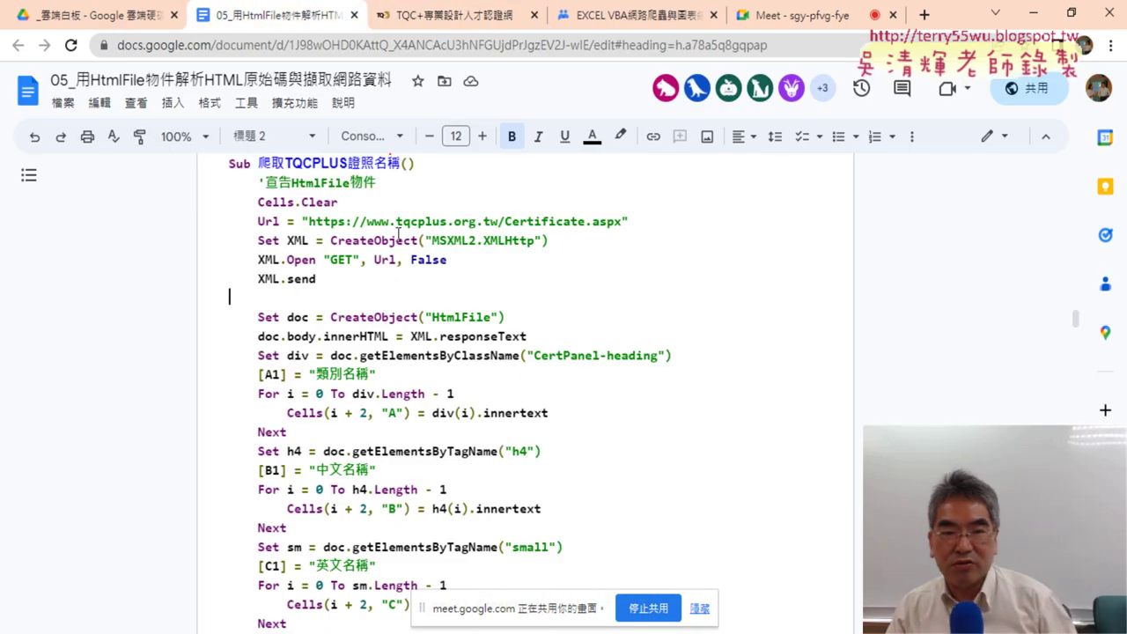
{"action": "scroll", "coordinate": [616, 278], "scroll_direction": "up", "scroll_amount": 2}
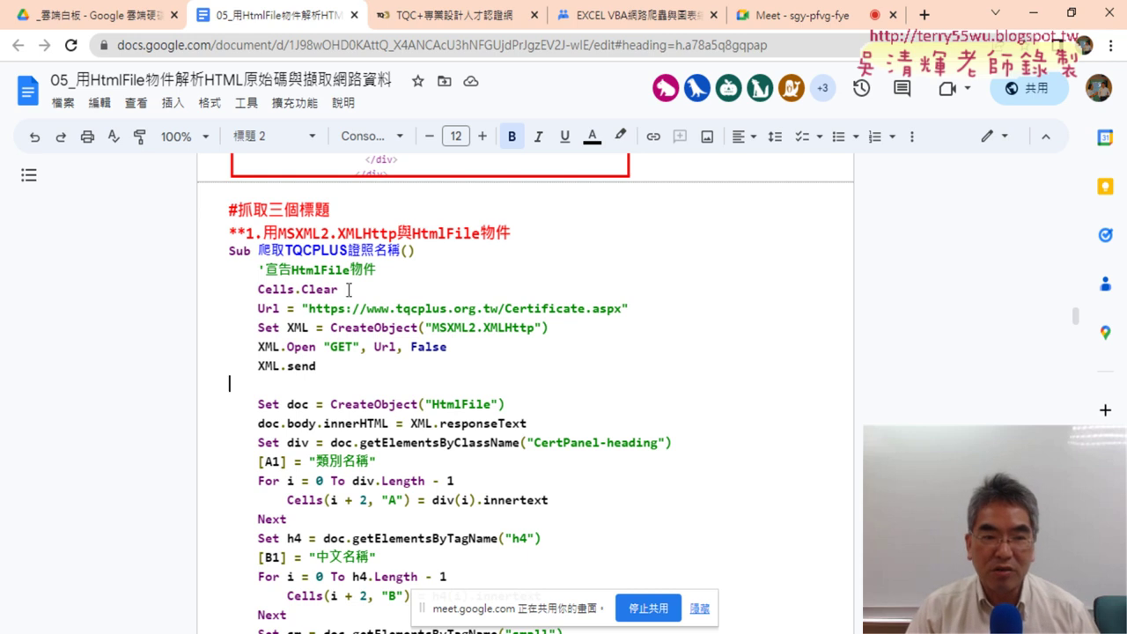
{"action": "left_click_drag", "start_coordinate": [229, 251], "coordinate": [400, 253]}
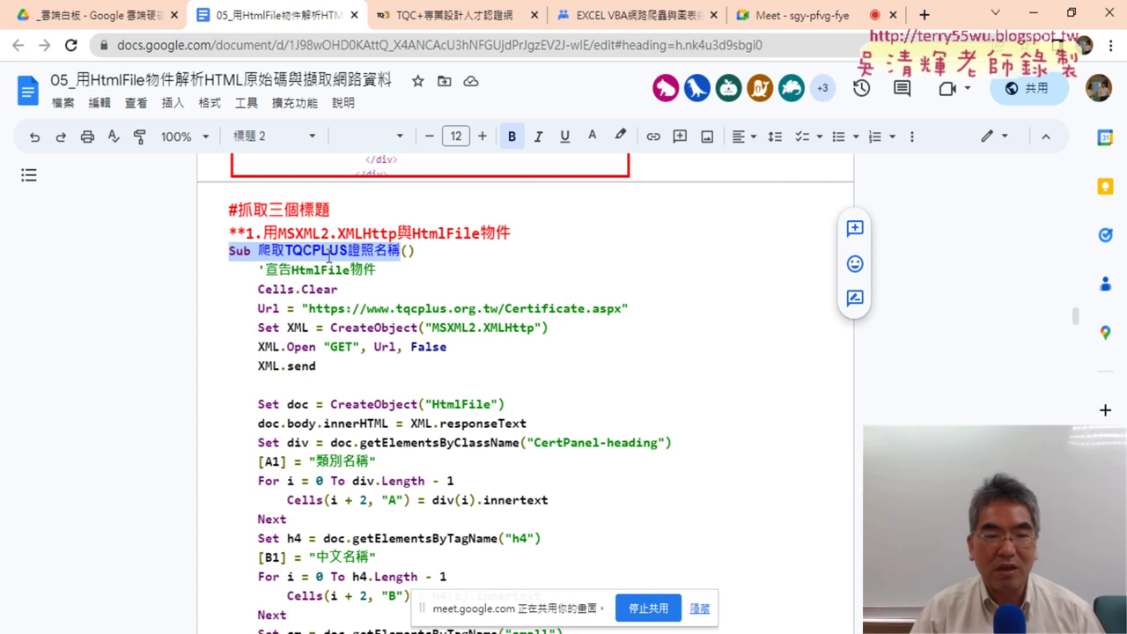
{"action": "left_click_drag", "start_coordinate": [258, 252], "coordinate": [400, 252]}
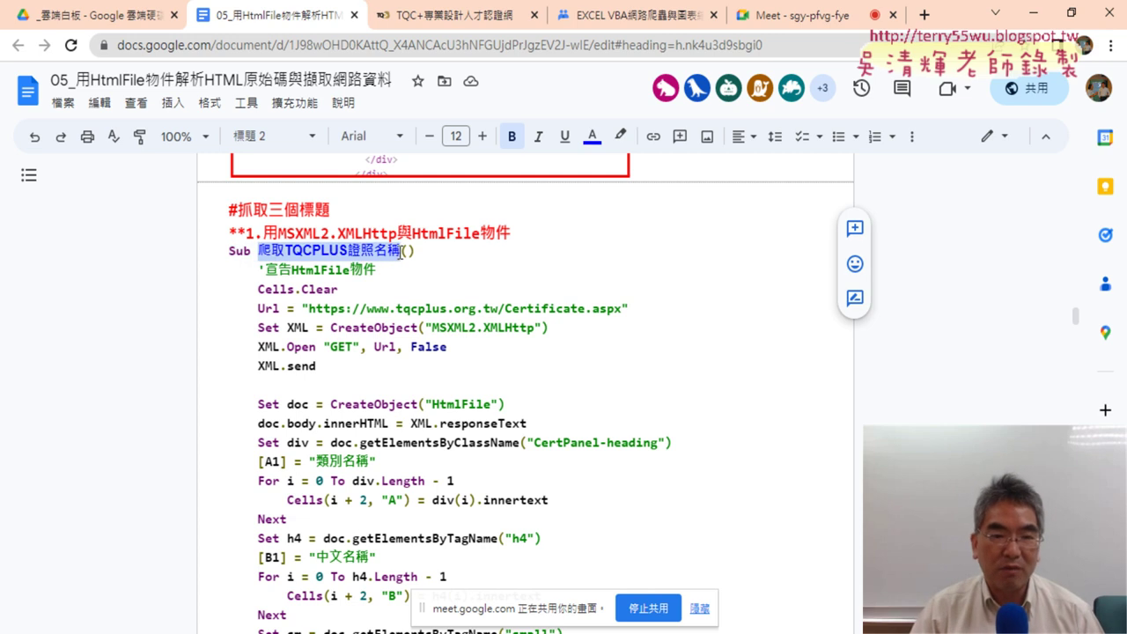
{"action": "scroll", "coordinate": [401, 267], "scroll_direction": "down", "scroll_amount": 2}
{"action": "left_click_drag", "start_coordinate": [337, 202], "coordinate": [259, 202]}
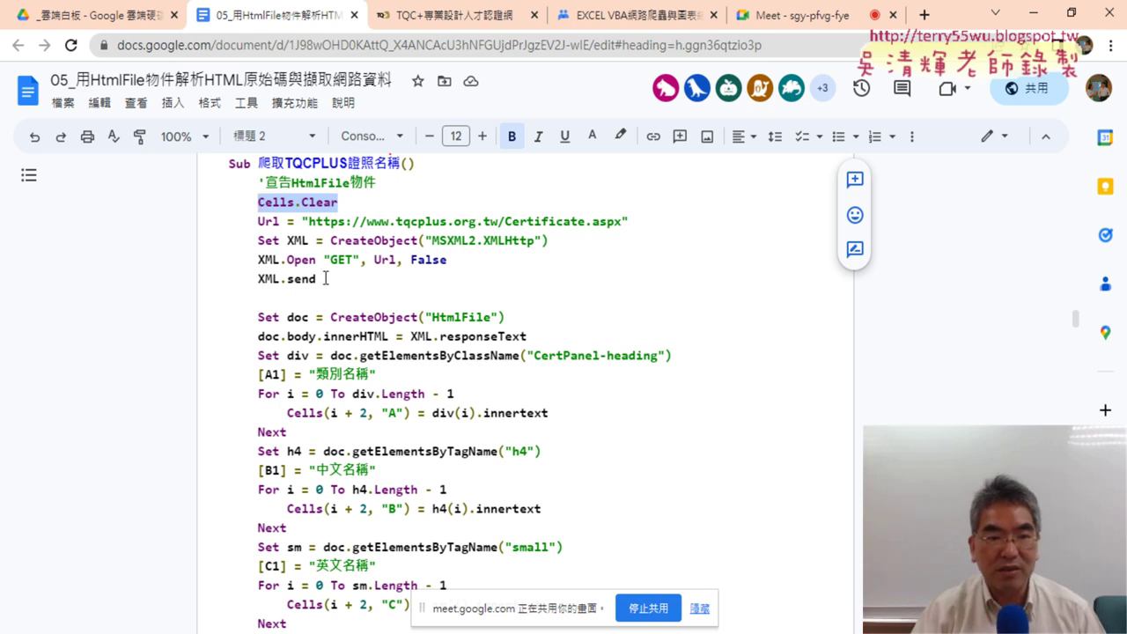
{"action": "left_click_drag", "start_coordinate": [325, 279], "coordinate": [214, 221]}
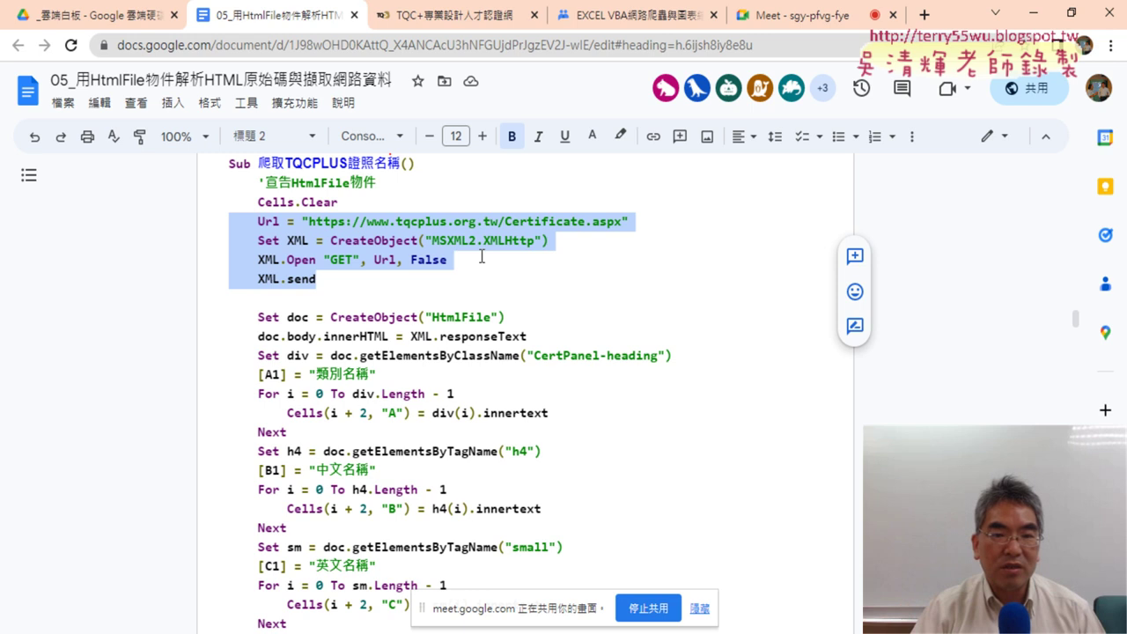
{"action": "left_click_drag", "start_coordinate": [432, 240], "coordinate": [534, 242]}
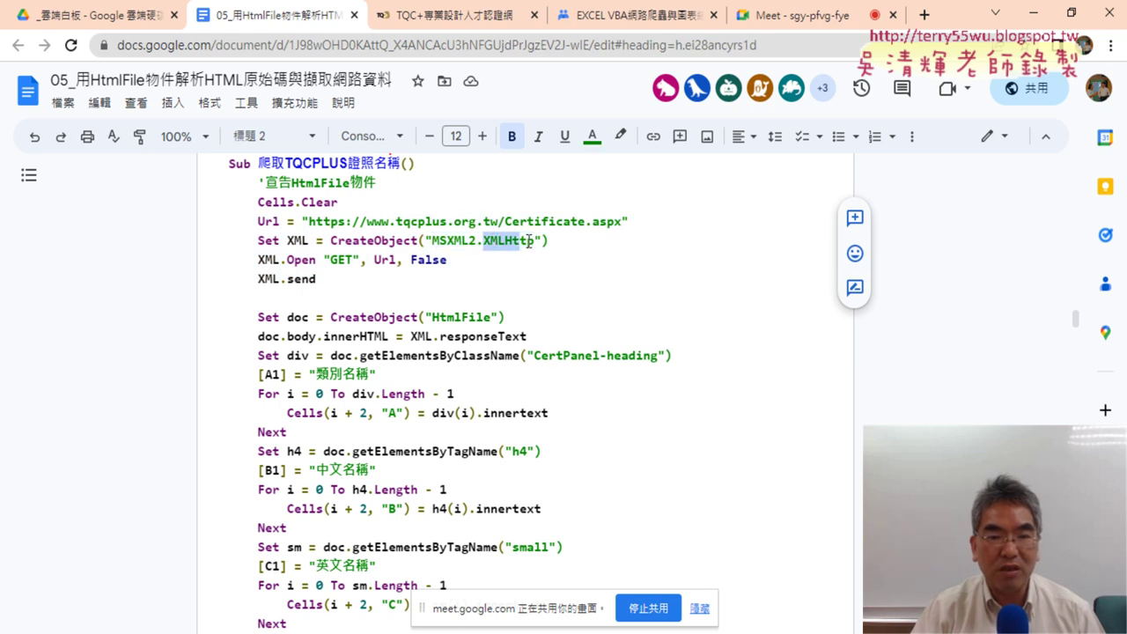
{"action": "left_click_drag", "start_coordinate": [332, 240], "coordinate": [421, 240]}
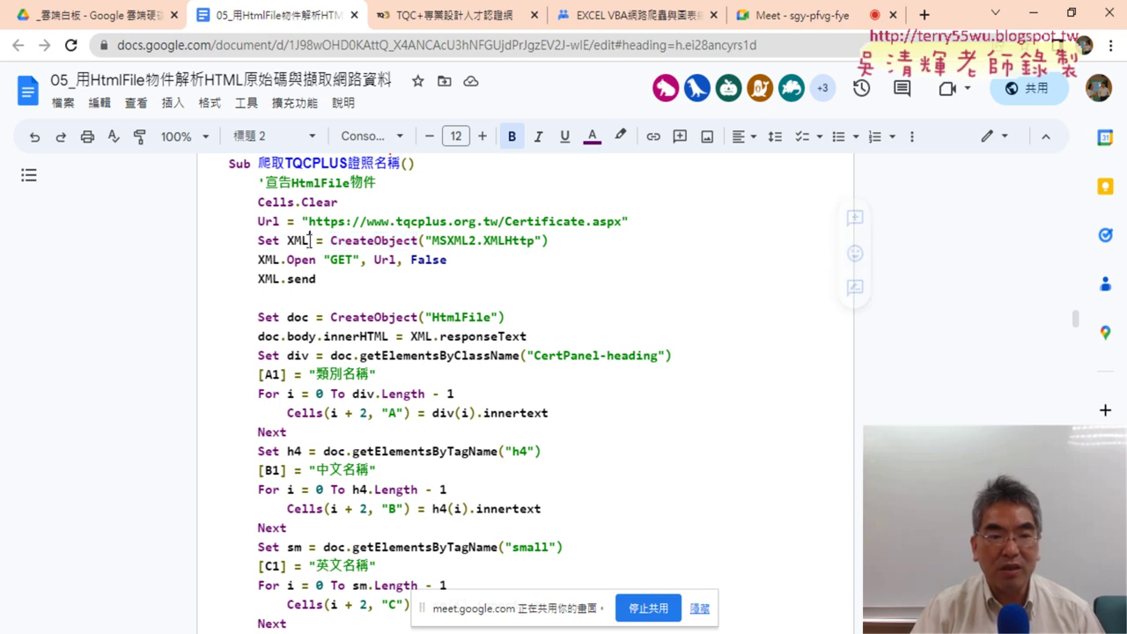
{"action": "left_click_drag", "start_coordinate": [309, 240], "coordinate": [293, 242]}
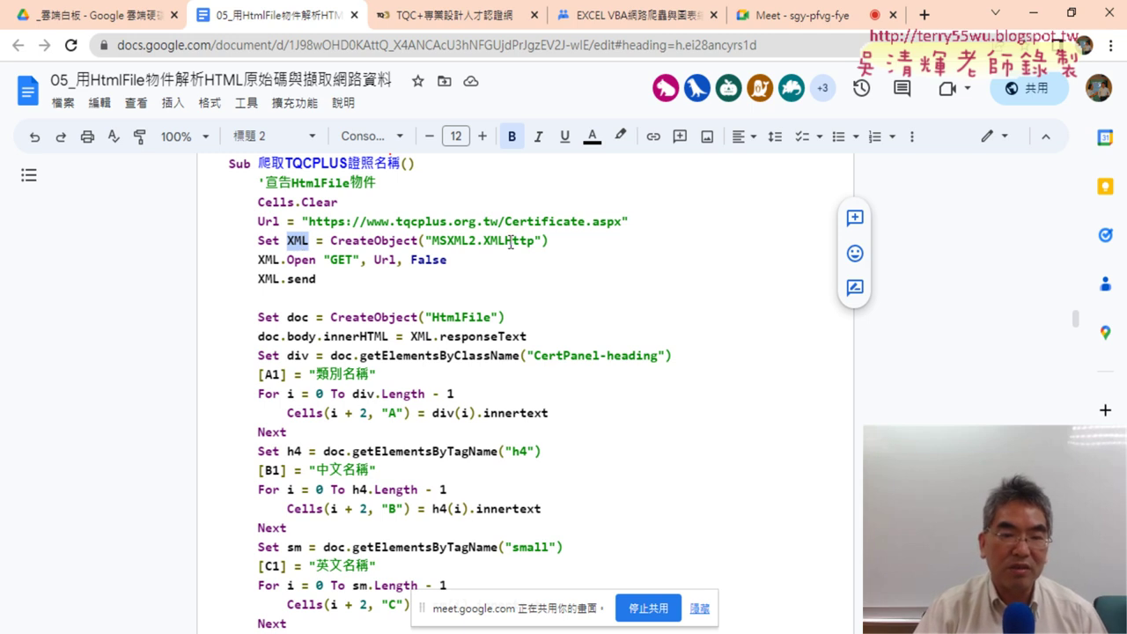
{"action": "left_click_drag", "start_coordinate": [308, 221], "coordinate": [621, 225]}
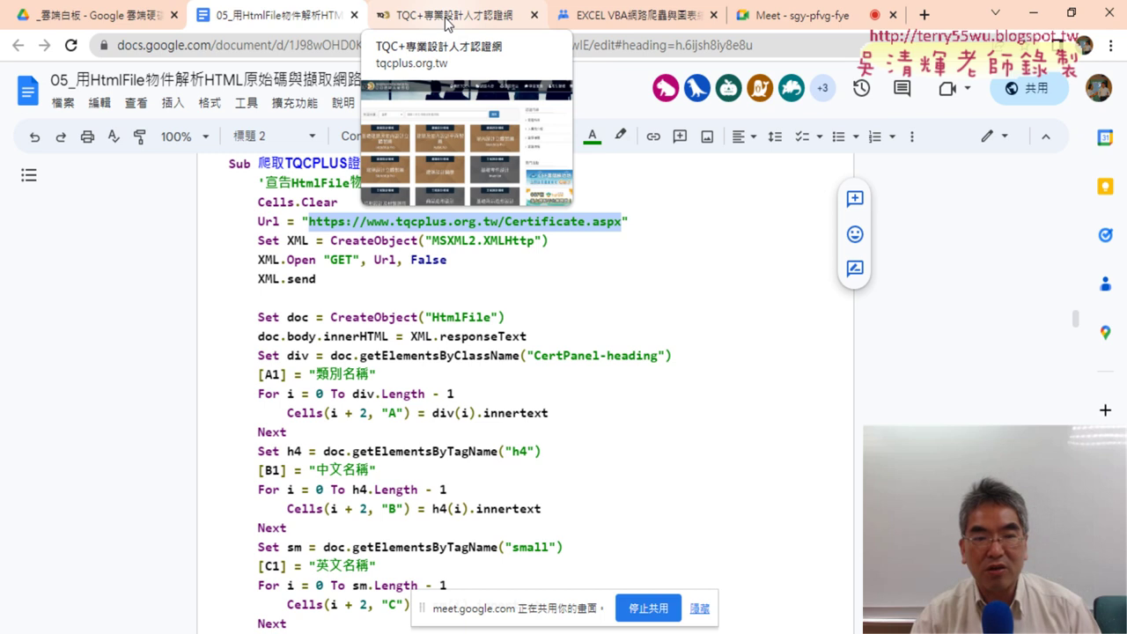
Select the XML.Open argument, the quoted URL string and the XML.send call in turn
{"action": "left_click_drag", "start_coordinate": [325, 261], "coordinate": [393, 259]}
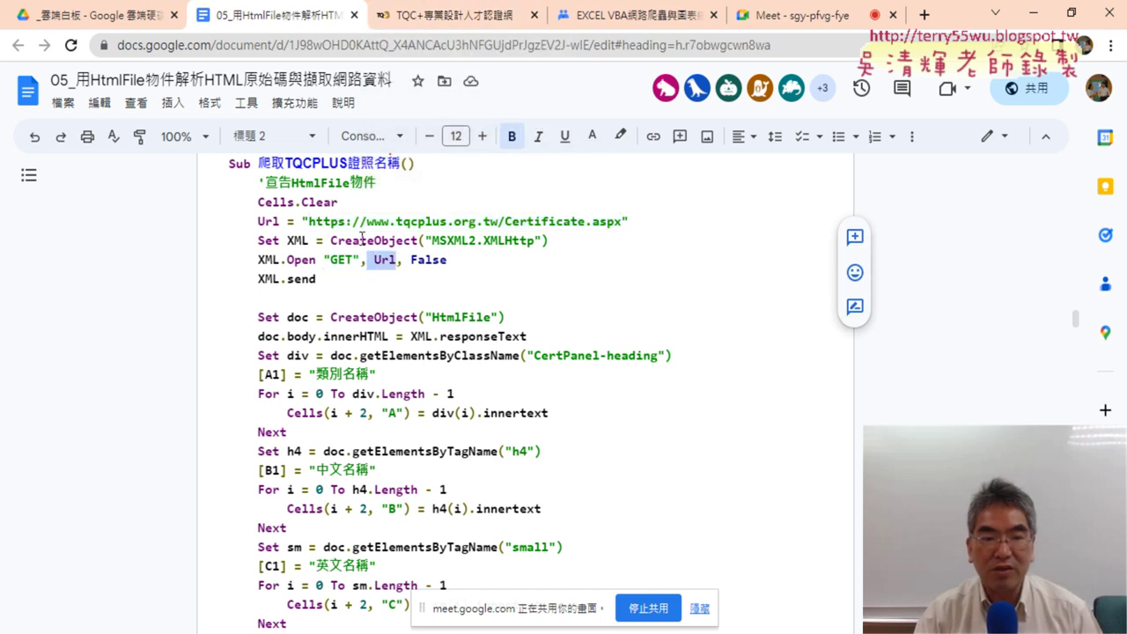
{"action": "left_click_drag", "start_coordinate": [302, 222], "coordinate": [629, 222]}
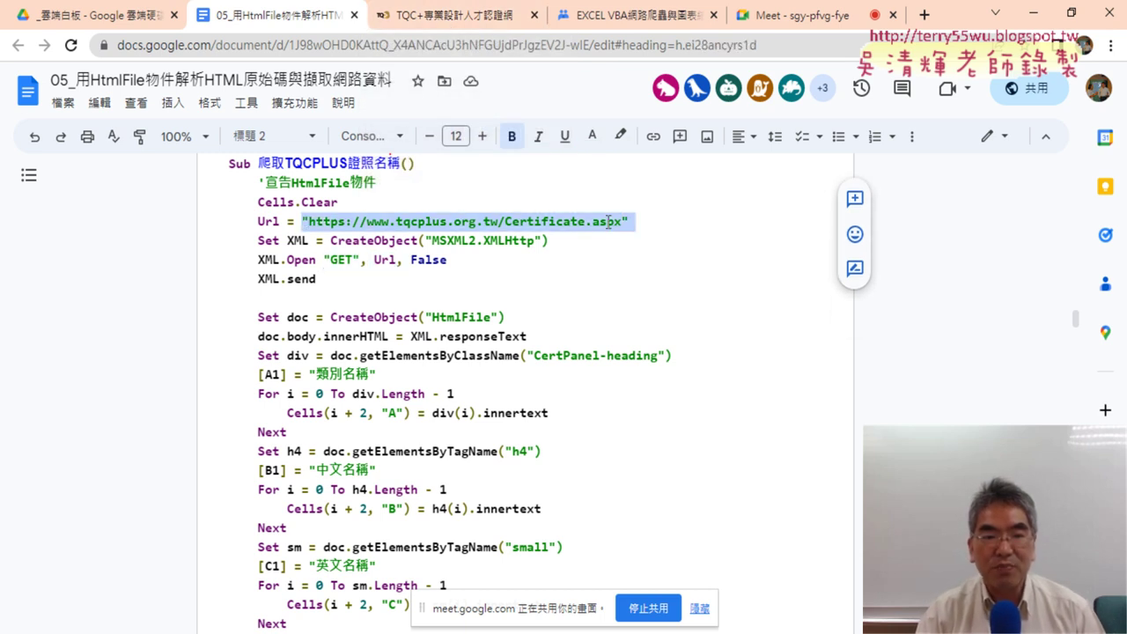
{"action": "left_click_drag", "start_coordinate": [316, 278], "coordinate": [281, 278]}
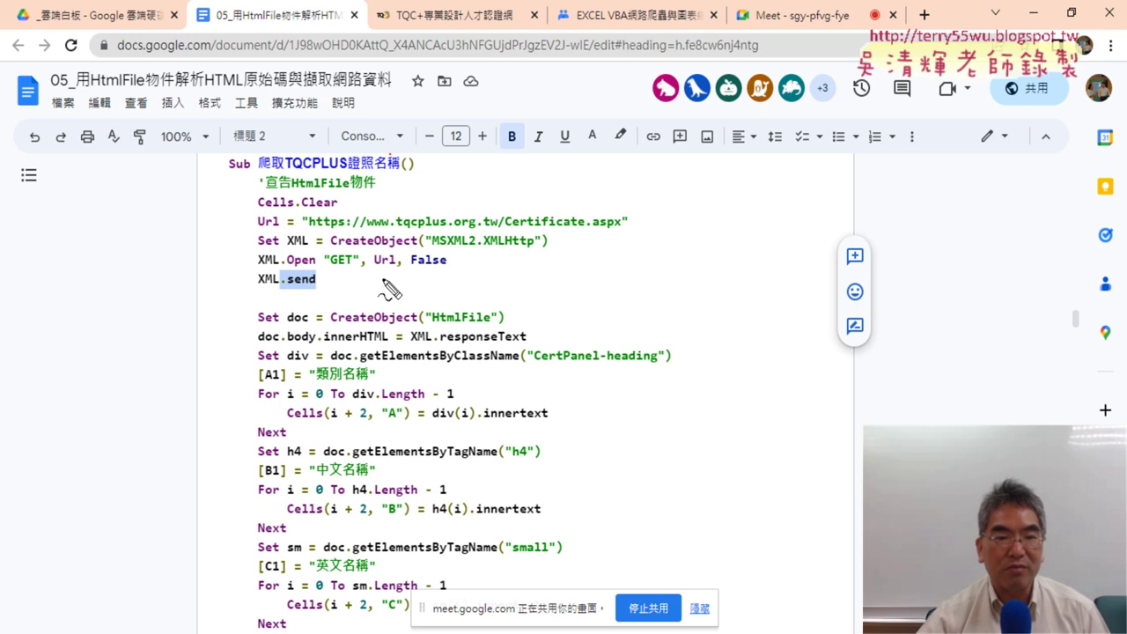
Underline XML.responseText in red, clear the annotation, and bring up the TQC+ certificate page
{"action": "left_click_drag", "start_coordinate": [411, 348], "coordinate": [494, 347]}
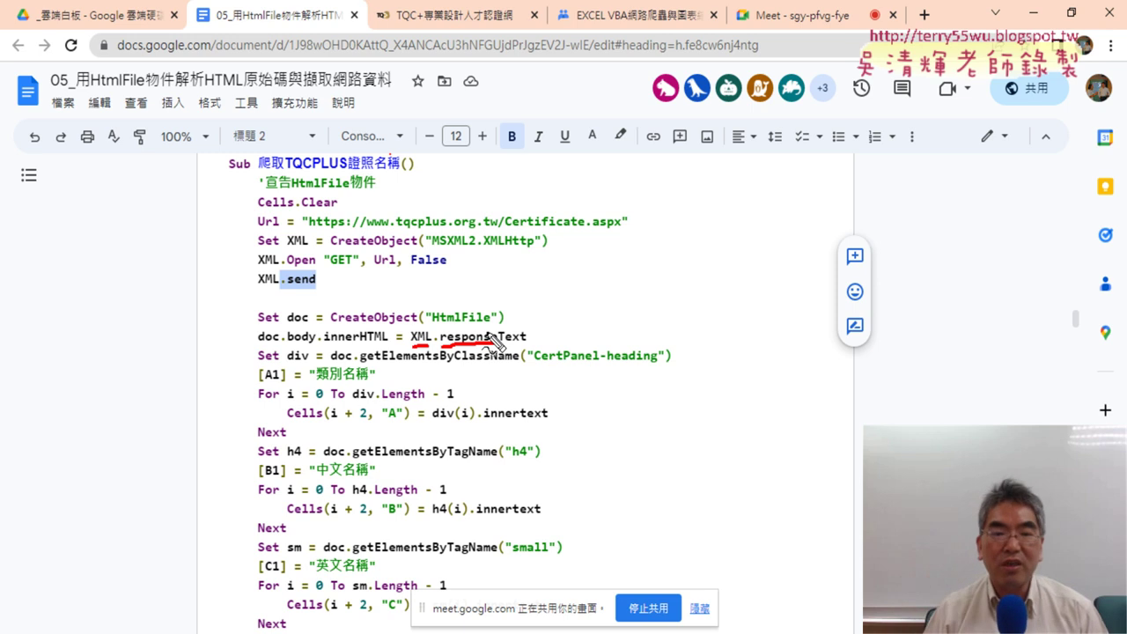
{"action": "left_click_drag", "start_coordinate": [495, 344], "coordinate": [528, 345]}
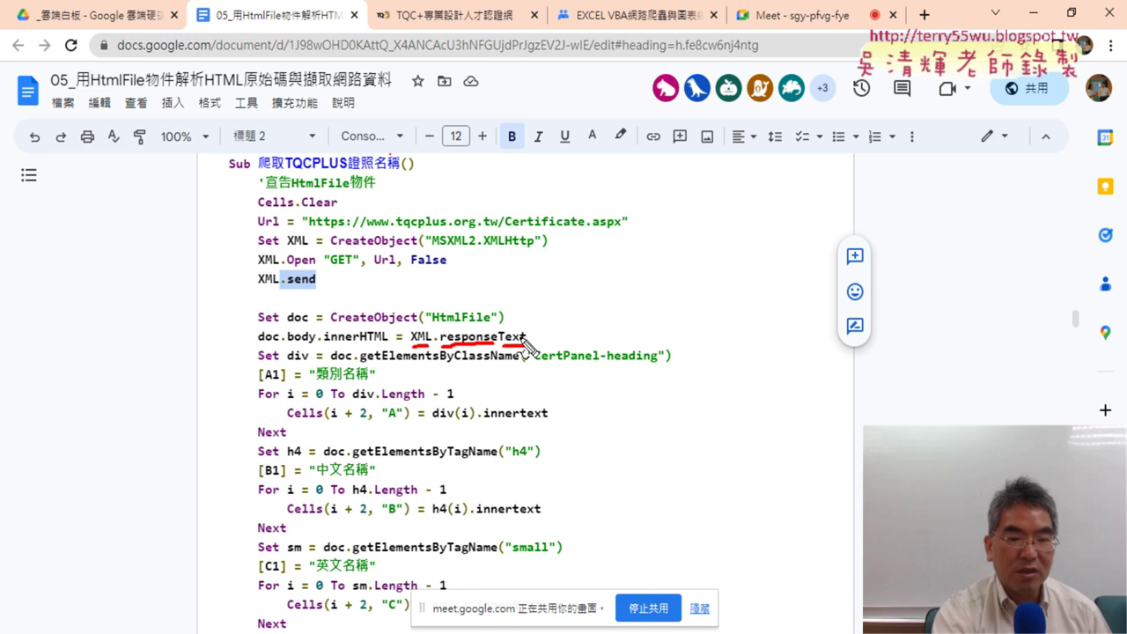
{"action": "key", "text": "Escape"}
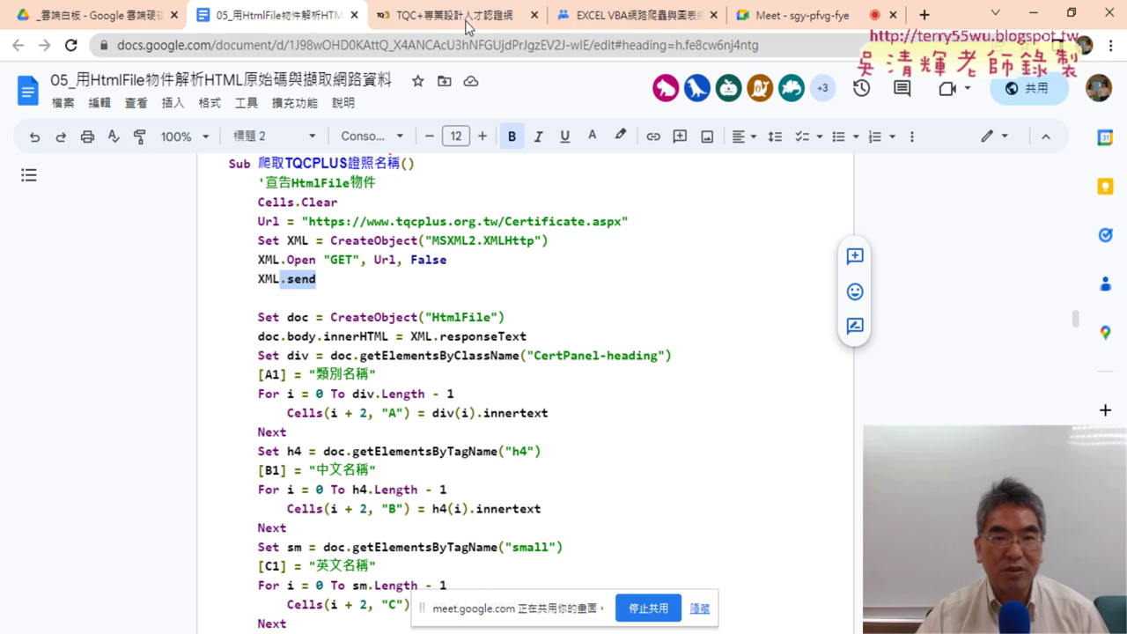
{"action": "left_click", "coordinate": [466, 18]}
Open the Certificate.aspx page source in a new tab, scroll to its end, then return to the macro document
{"action": "right_click", "coordinate": [765, 169]}
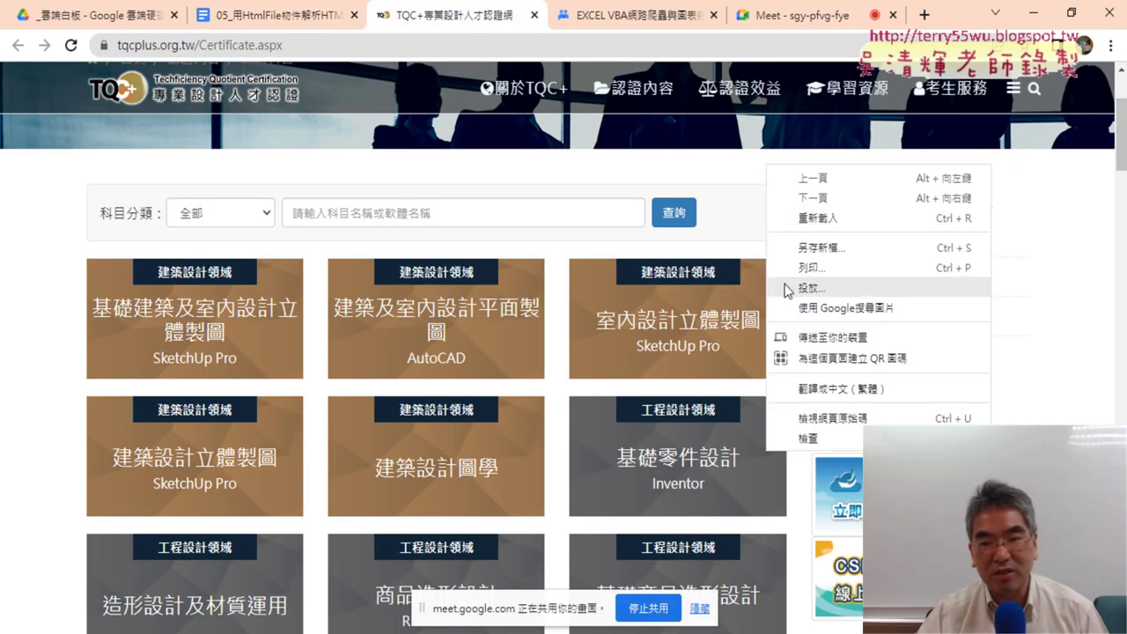
{"action": "left_click", "coordinate": [820, 420]}
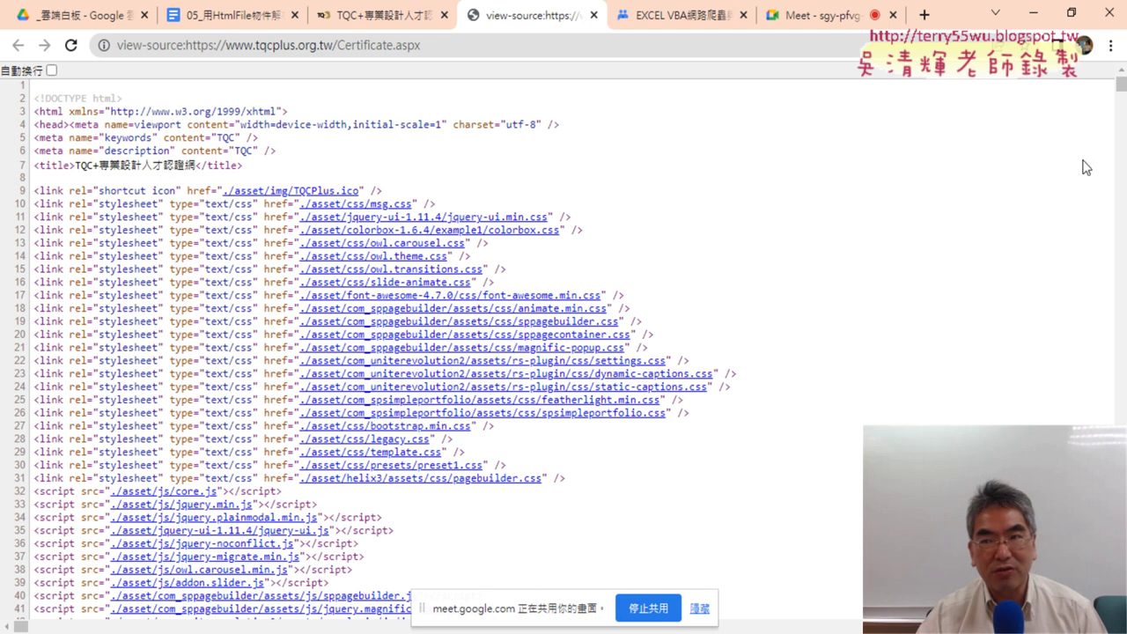
{"action": "left_click_drag", "start_coordinate": [1121, 88], "coordinate": [1121, 617]}
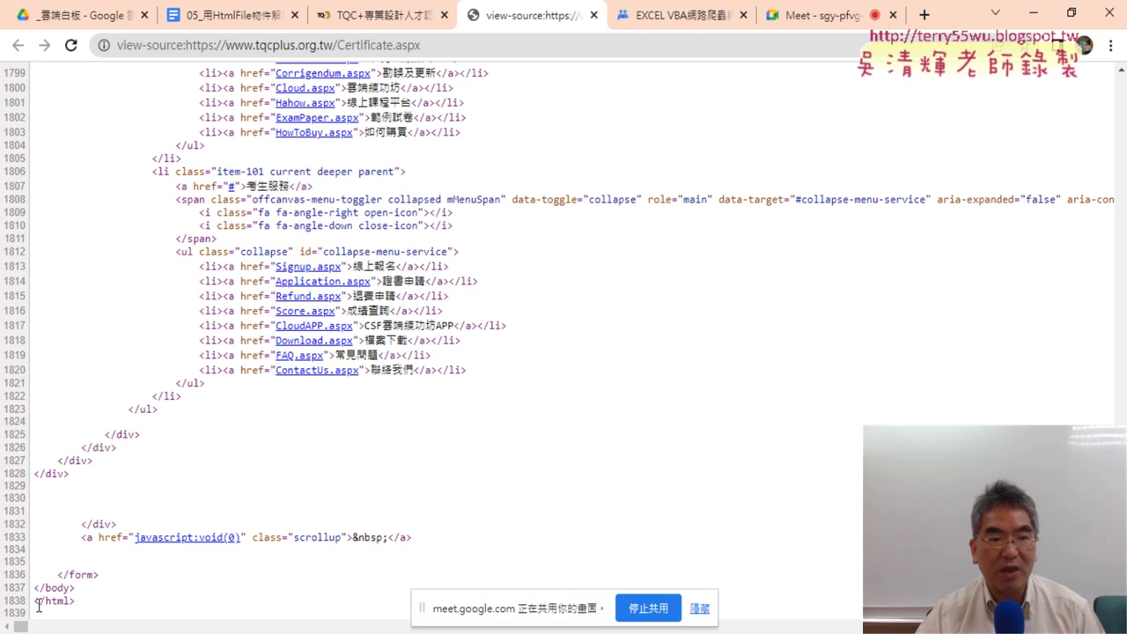
{"action": "left_click", "coordinate": [236, 20]}
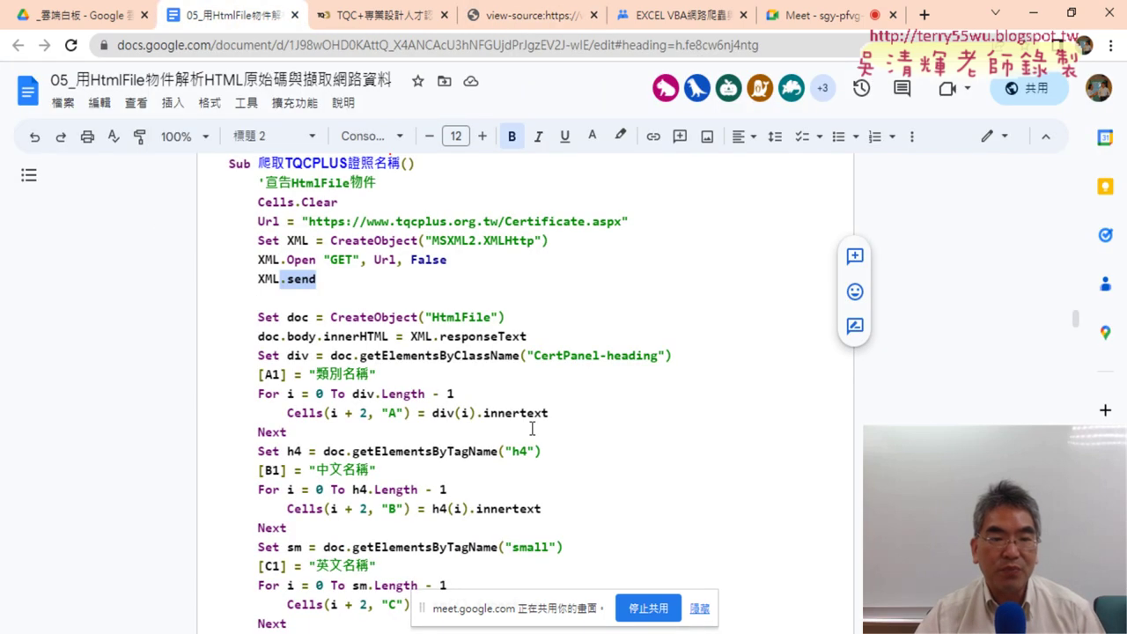
{"action": "left_click_drag", "start_coordinate": [534, 335], "coordinate": [445, 337]}
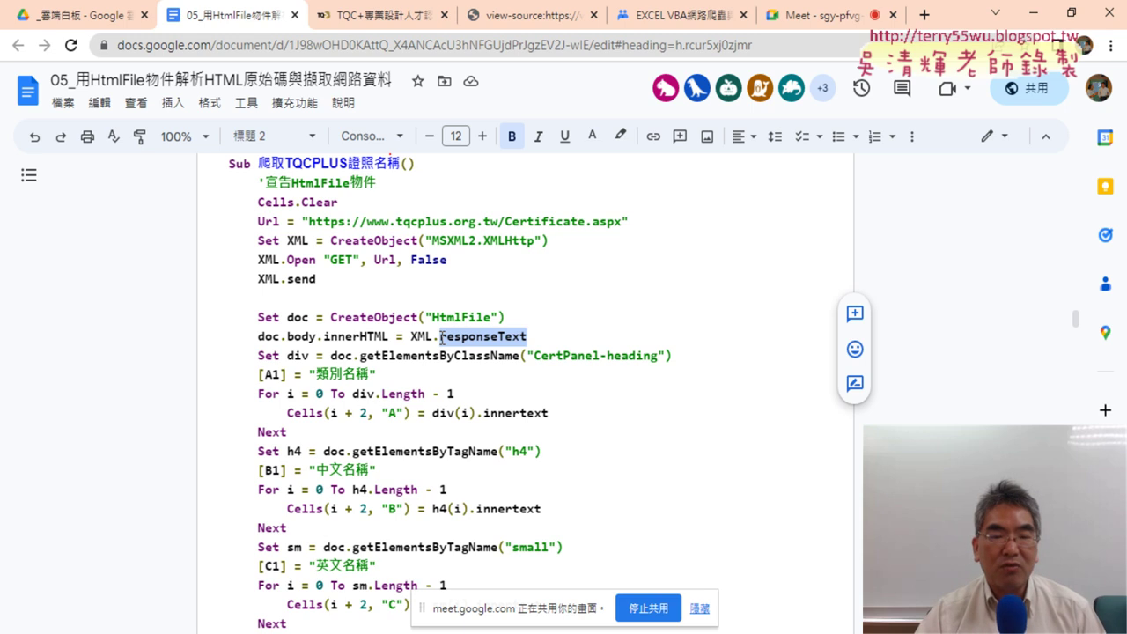
{"action": "left_click_drag", "start_coordinate": [258, 337], "coordinate": [281, 339]}
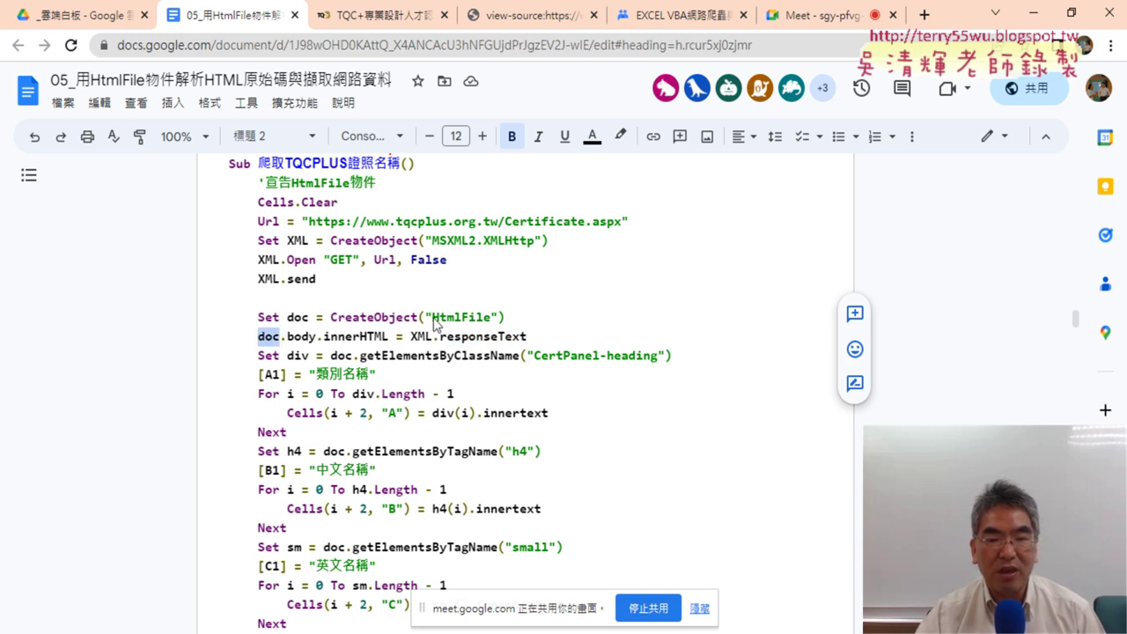
{"action": "left_click_drag", "start_coordinate": [432, 318], "coordinate": [490, 318]}
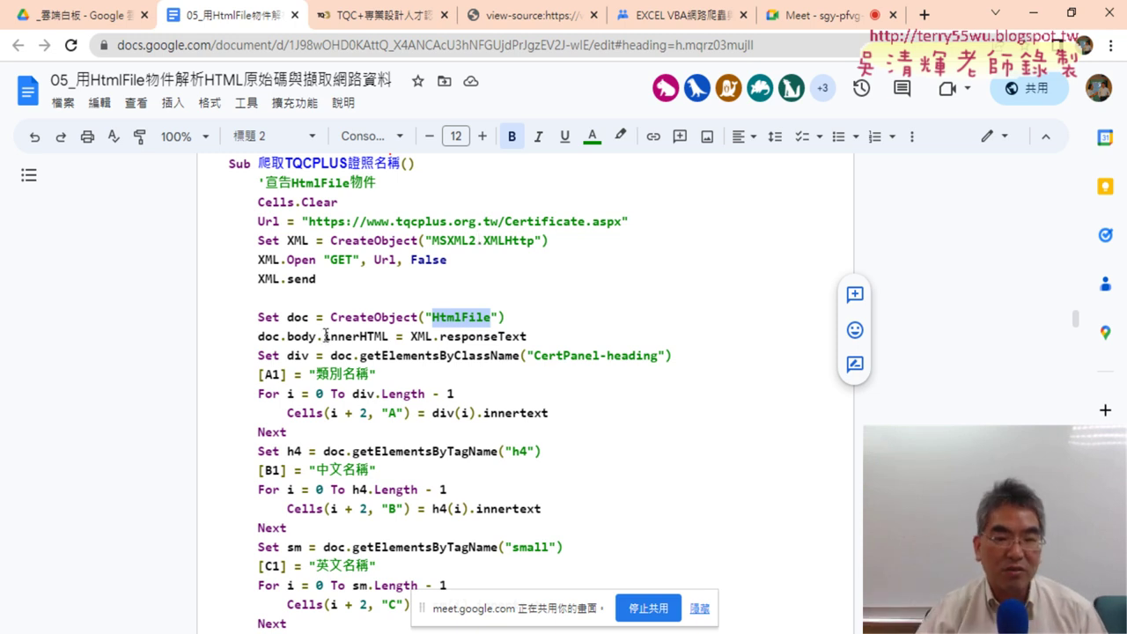
{"action": "left_click_drag", "start_coordinate": [258, 338], "coordinate": [280, 337]}
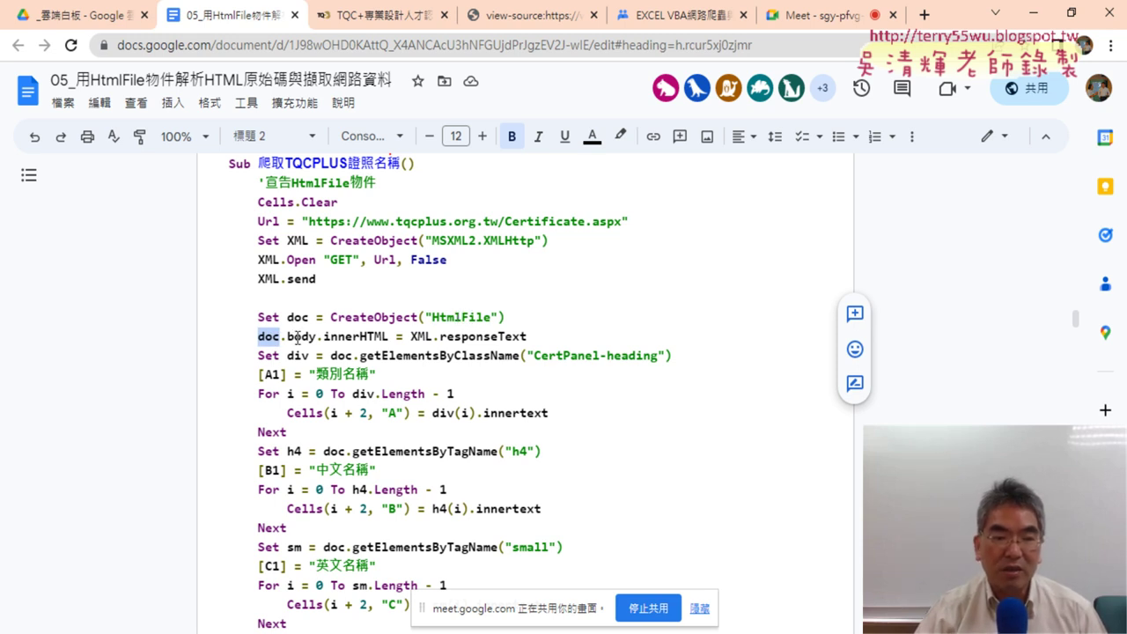
{"action": "left_click_drag", "start_coordinate": [287, 337], "coordinate": [316, 337]}
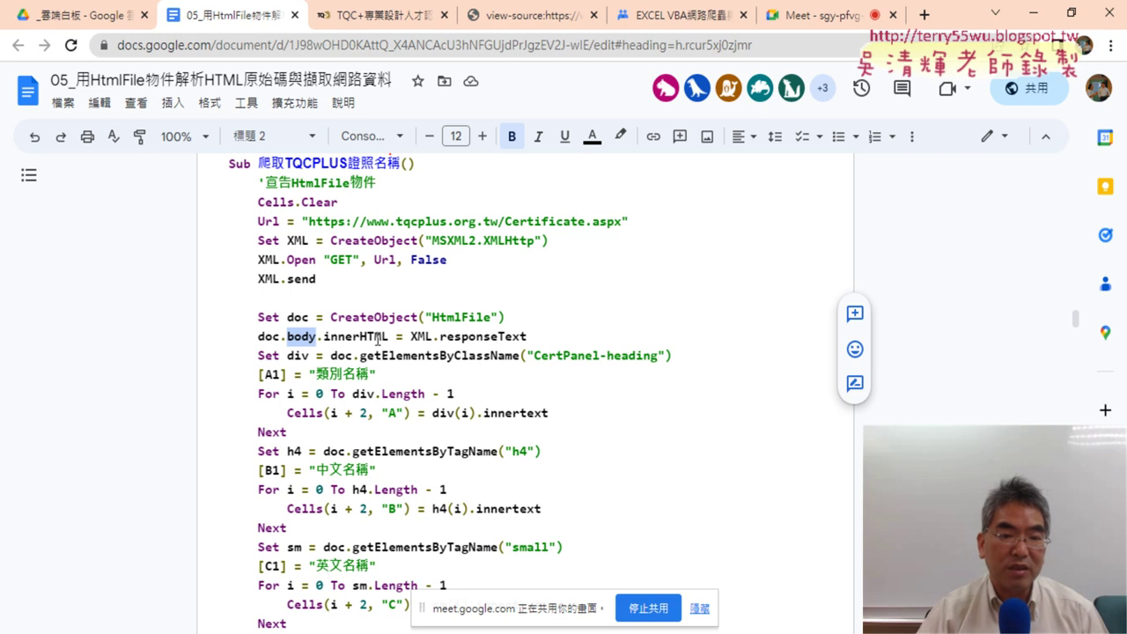
{"action": "left_click_drag", "start_coordinate": [389, 338], "coordinate": [333, 338]}
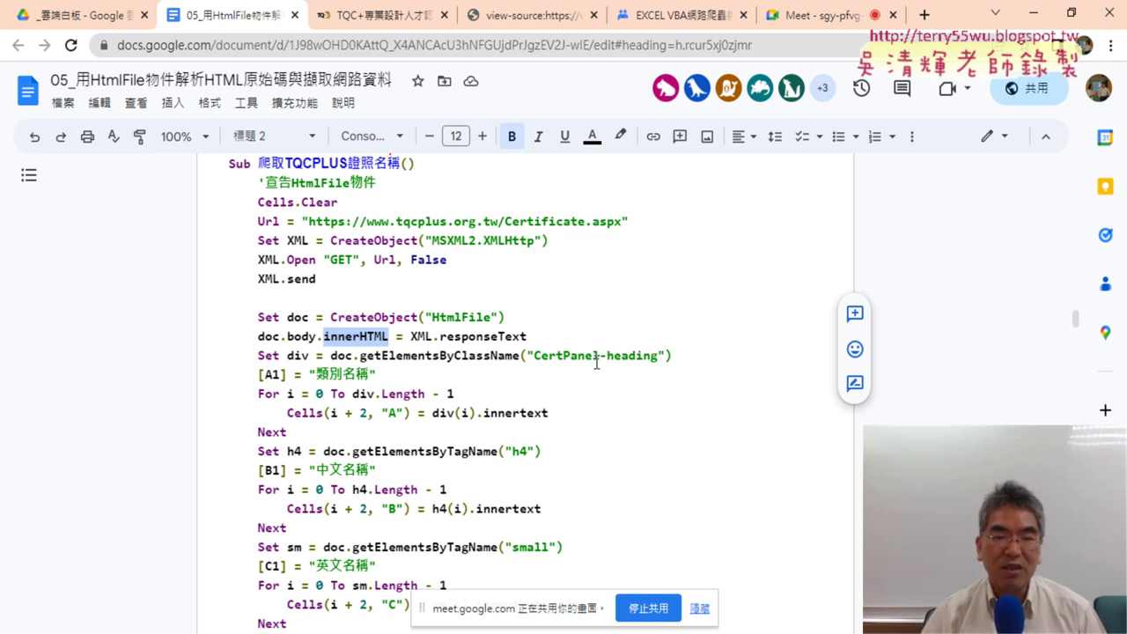
{"action": "left_click_drag", "start_coordinate": [526, 337], "coordinate": [259, 338]}
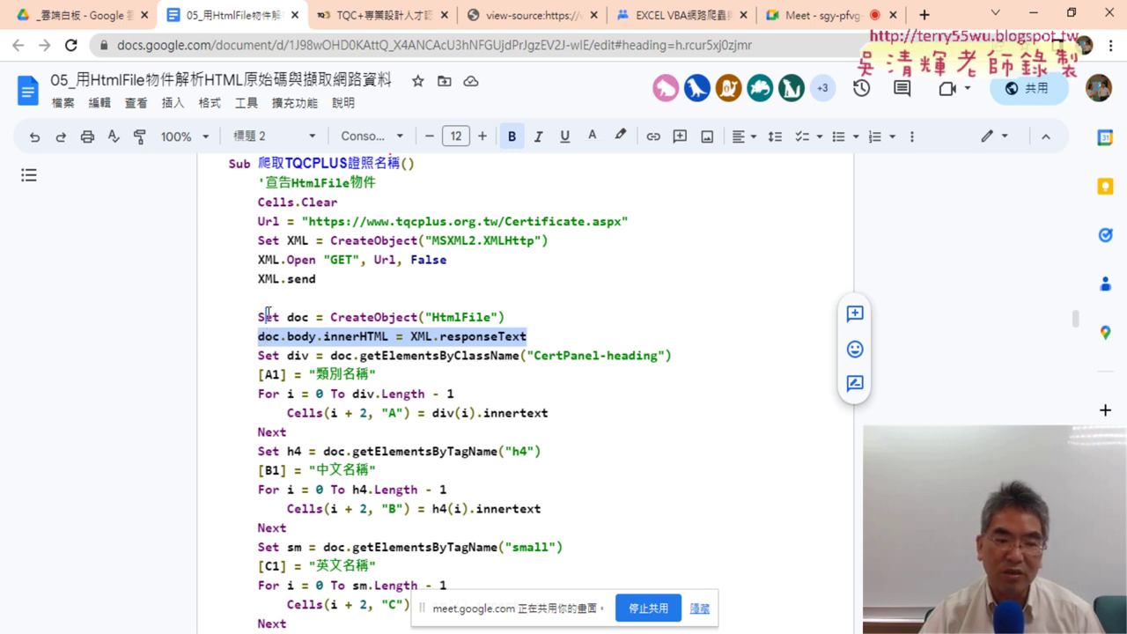
Select the macro code from the Url line through responseText, then deselect it
{"action": "left_click", "coordinate": [316, 336]}
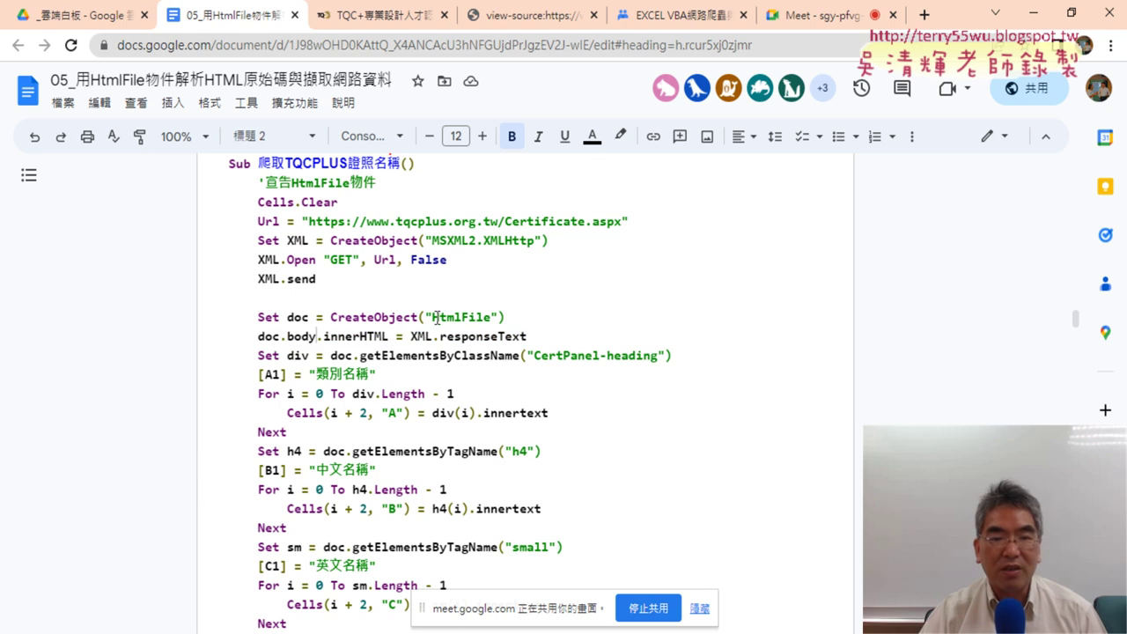
{"action": "left_click_drag", "start_coordinate": [528, 336], "coordinate": [230, 226]}
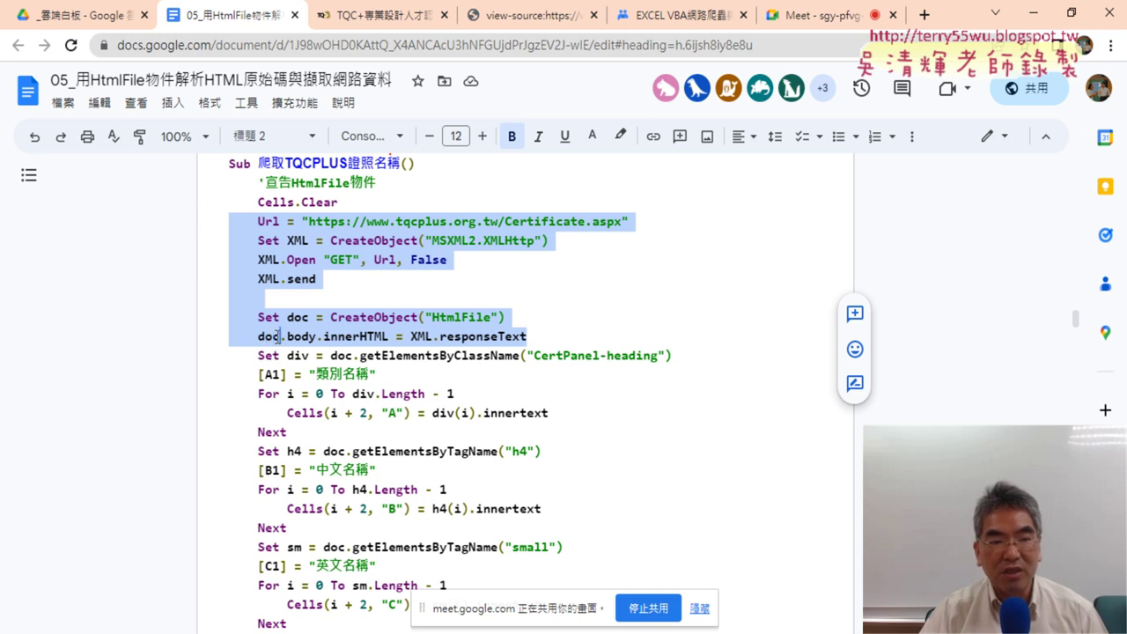
{"action": "left_click", "coordinate": [280, 335]}
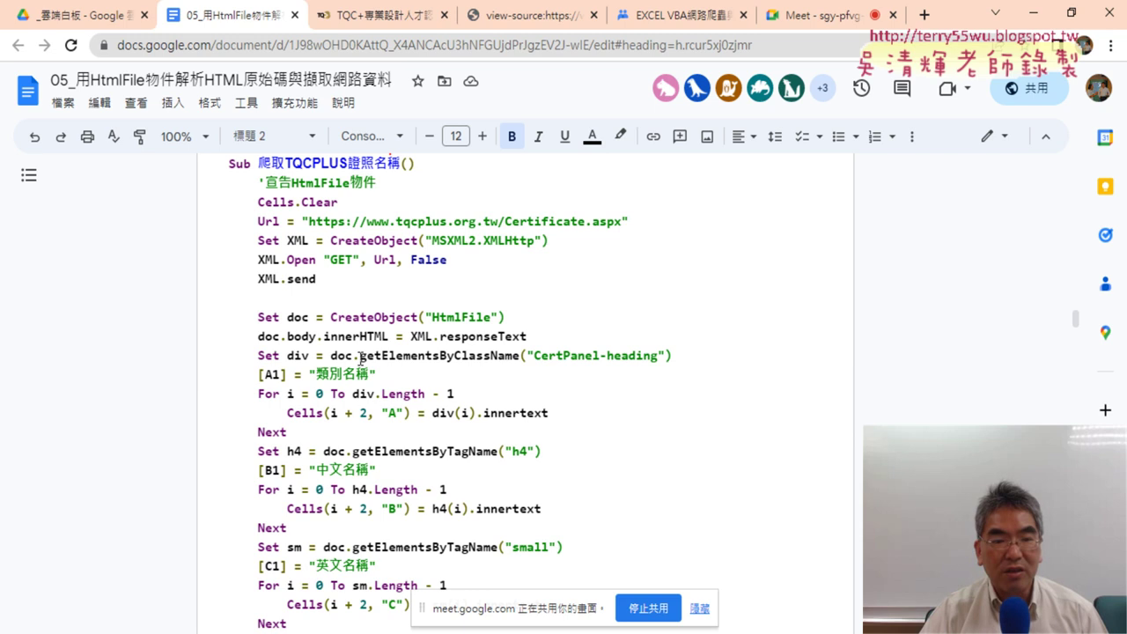
Select getElementsByClassName and getElementsByTagName, ending with just the word Class selected
{"action": "left_click_drag", "start_coordinate": [361, 358], "coordinate": [430, 361]}
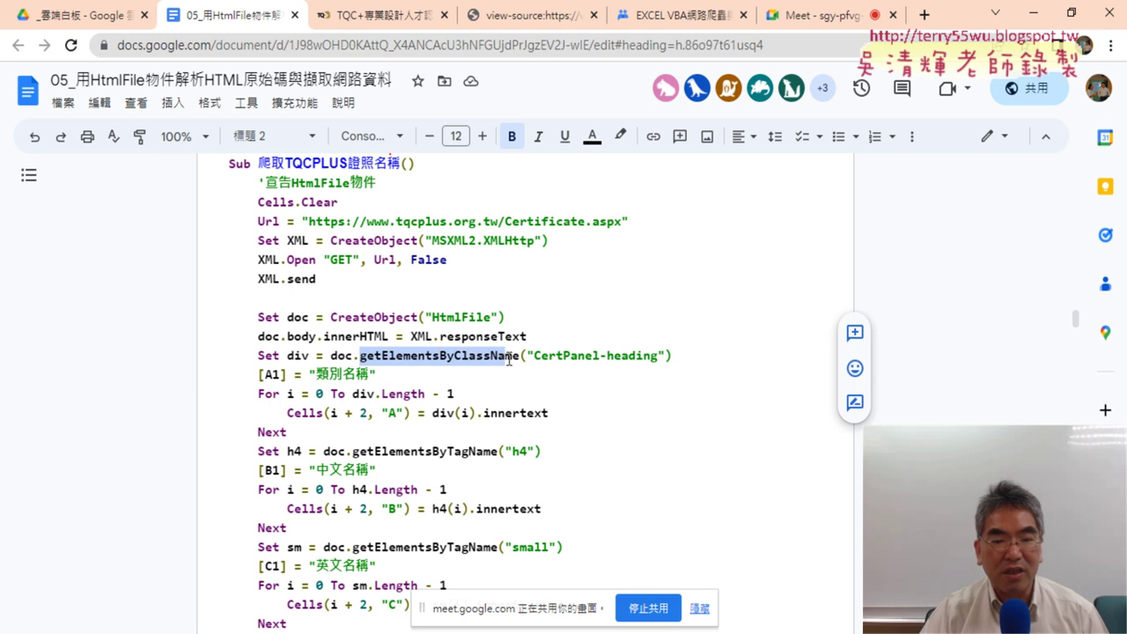
{"action": "left_click_drag", "start_coordinate": [460, 360], "coordinate": [519, 359]}
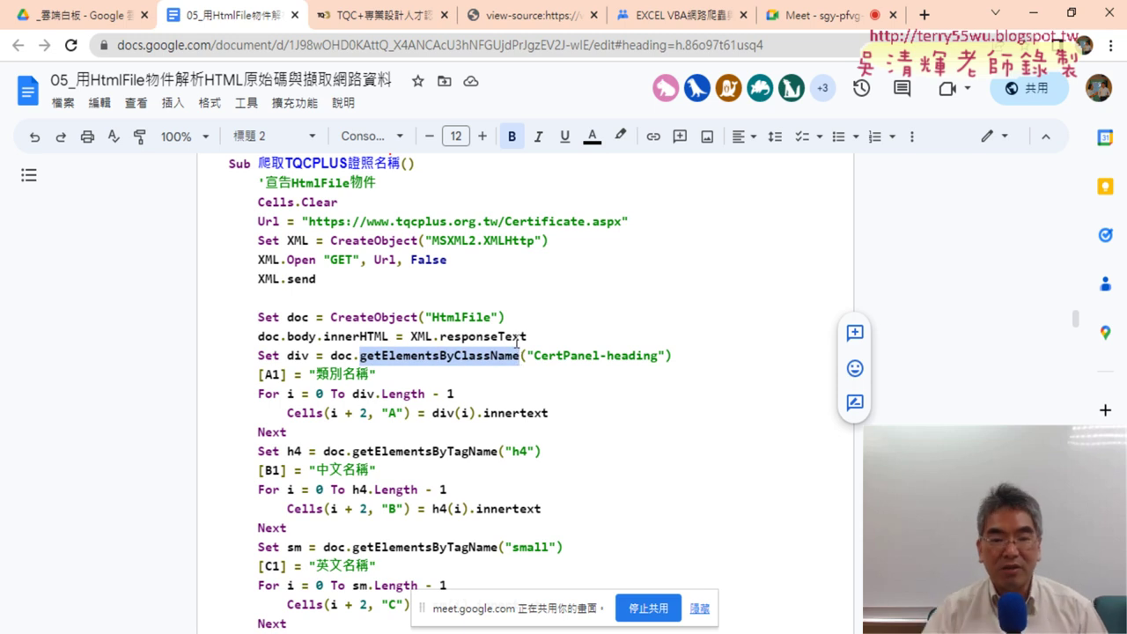
{"action": "left_click_drag", "start_coordinate": [500, 454], "coordinate": [352, 451]}
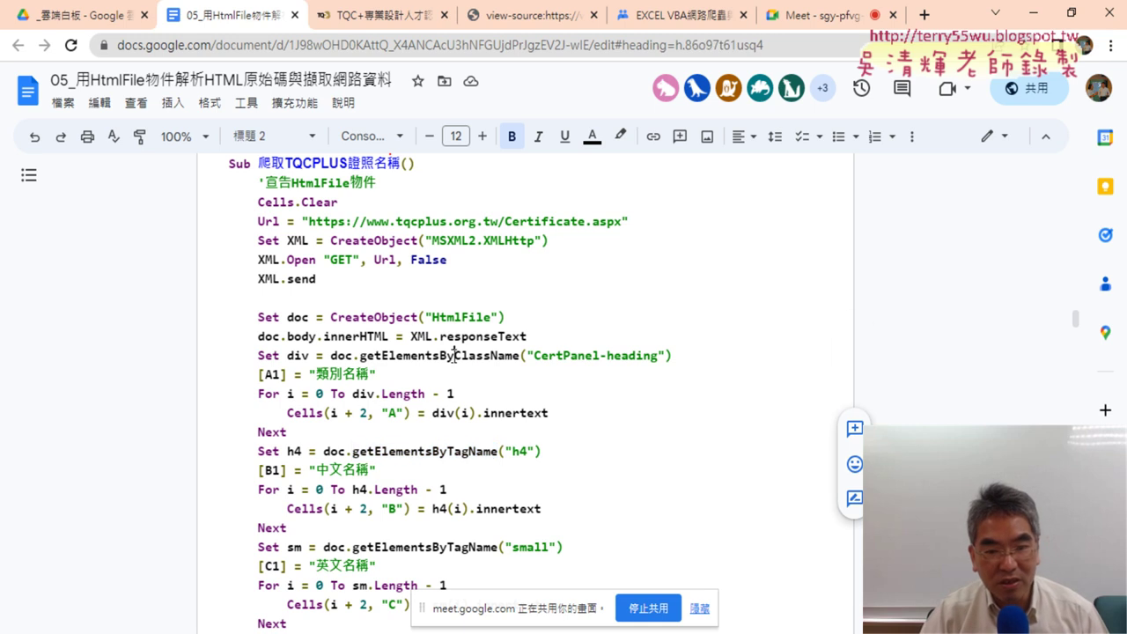
{"action": "left_click_drag", "start_coordinate": [454, 356], "coordinate": [489, 355]}
Highlight 'Class' in getElementsByClassName yellow and dismiss the screen-sharing notice
{"action": "left_click", "coordinate": [619, 136]}
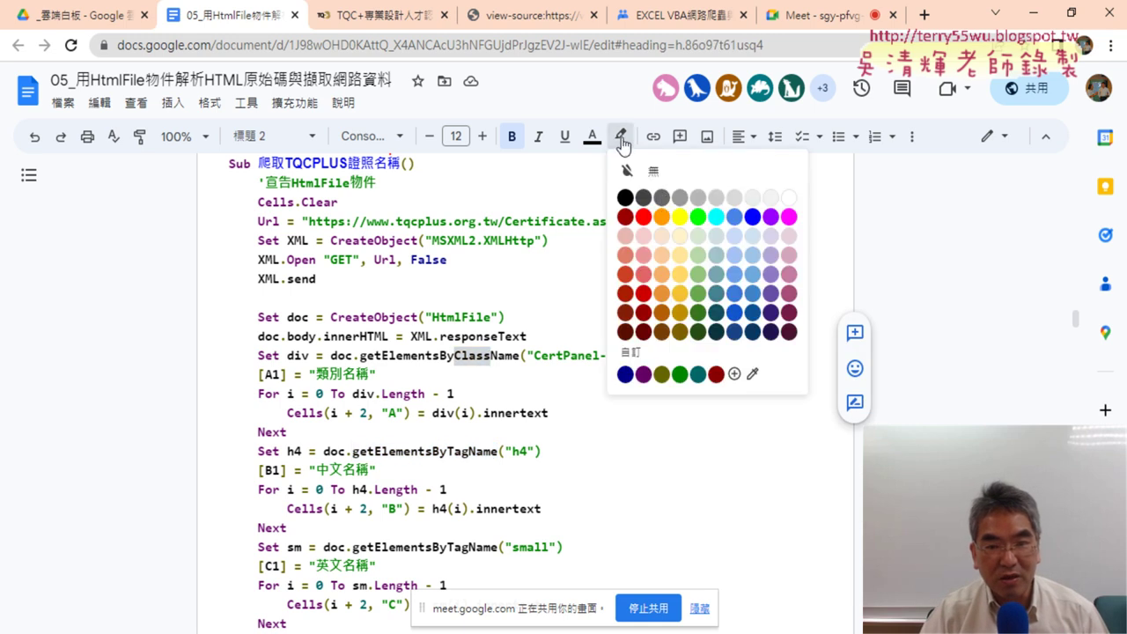
{"action": "left_click", "coordinate": [688, 219]}
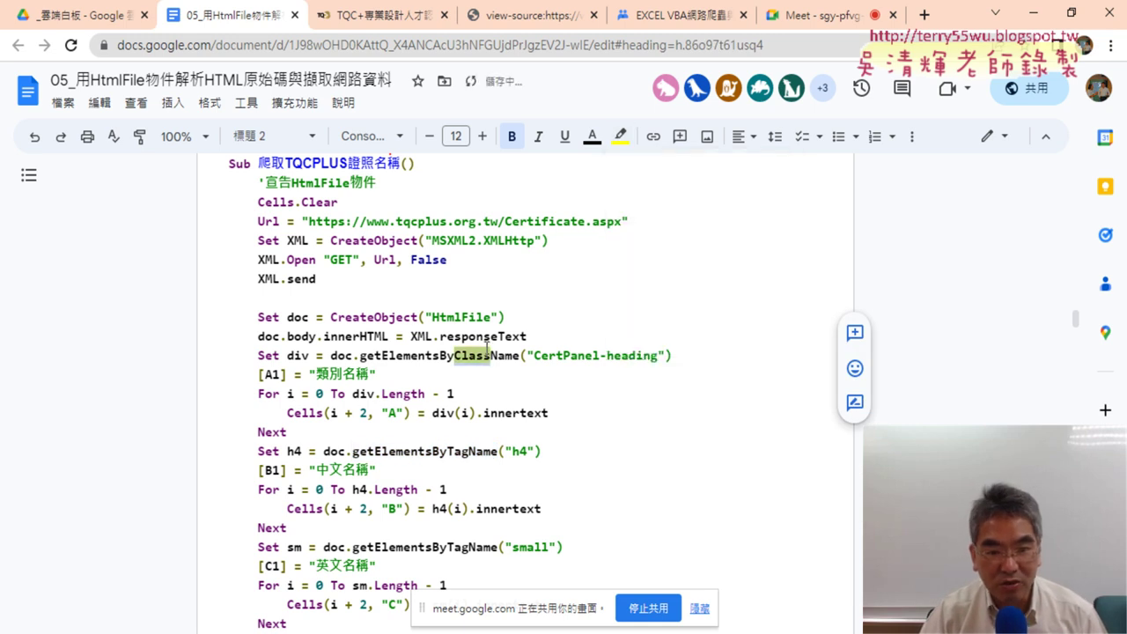
{"action": "scroll", "coordinate": [463, 362], "scroll_direction": "down", "scroll_amount": 1}
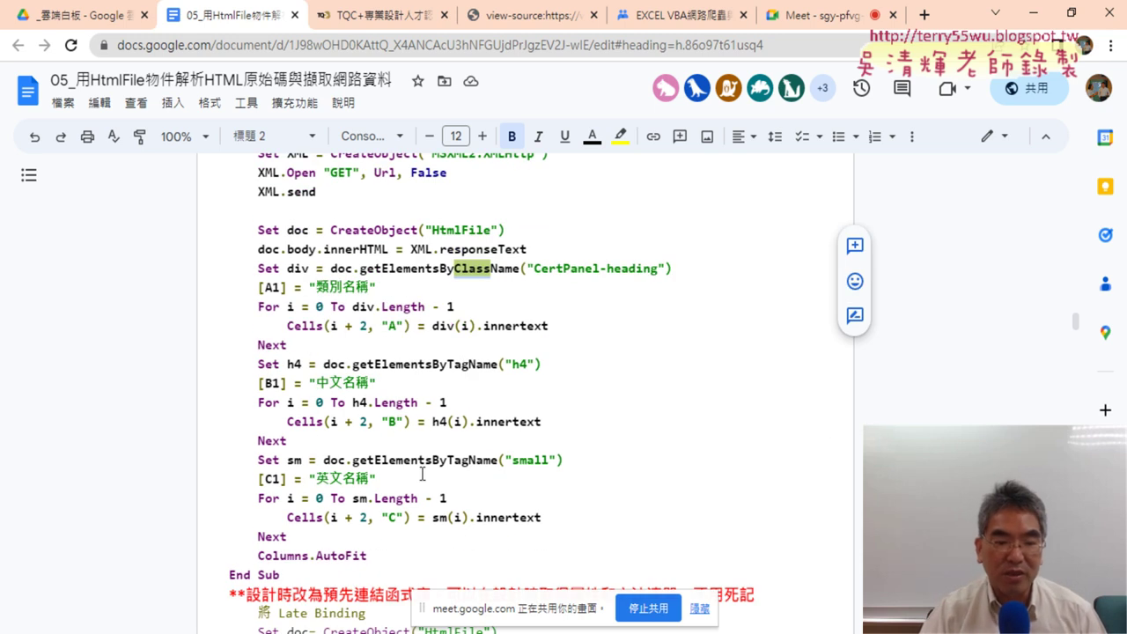
{"action": "left_click", "coordinate": [699, 608]}
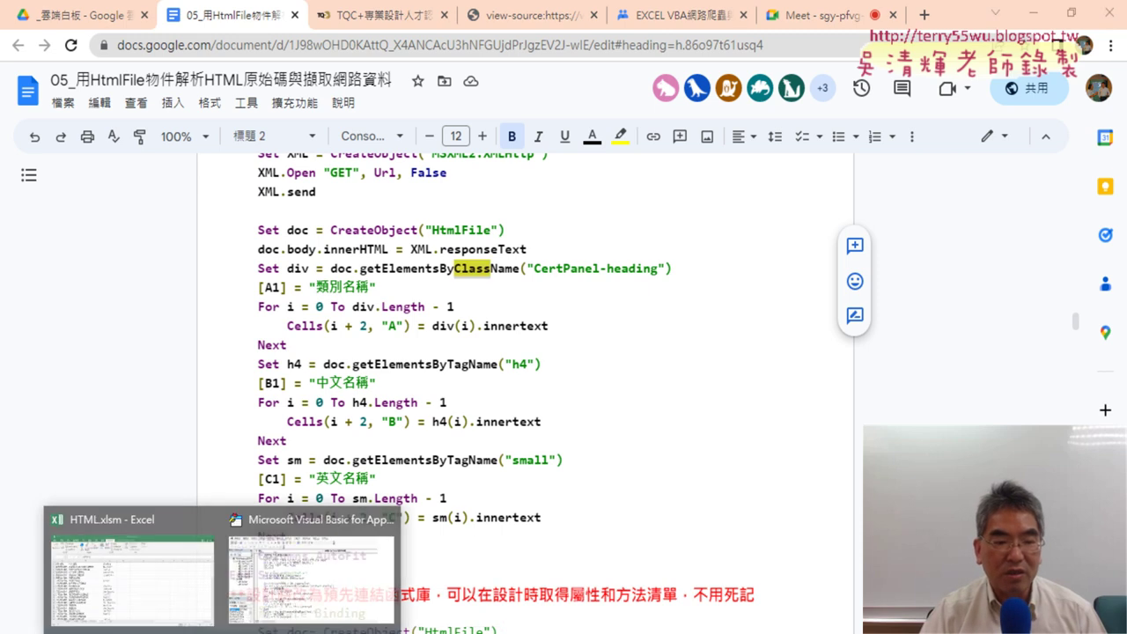
In HTML.xlsm, clear columns B and C on 工作表5, then open the Visual Basic editor
{"action": "left_click", "coordinate": [123, 570]}
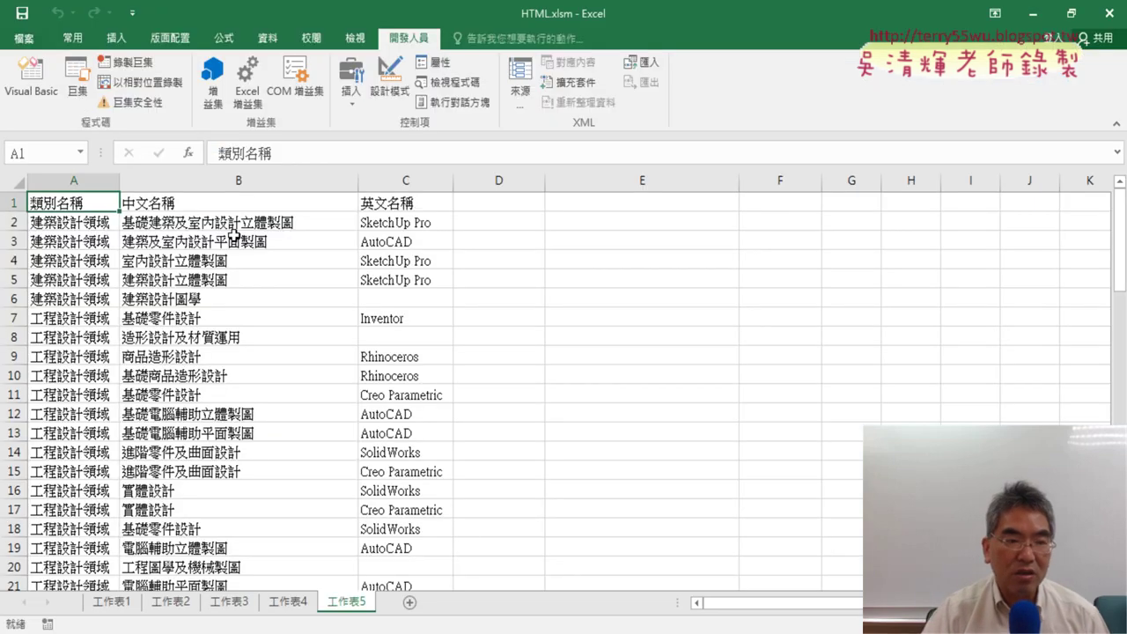
{"action": "left_click_drag", "start_coordinate": [226, 180], "coordinate": [401, 179]}
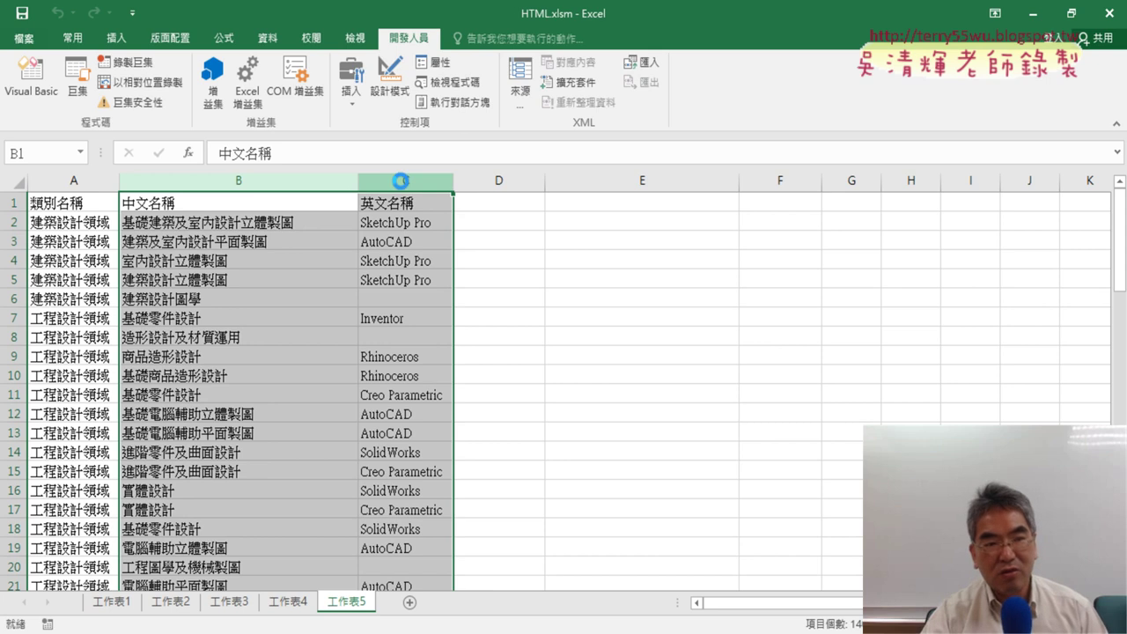
{"action": "key", "text": "Delete"}
{"action": "left_click", "coordinate": [89, 206]}
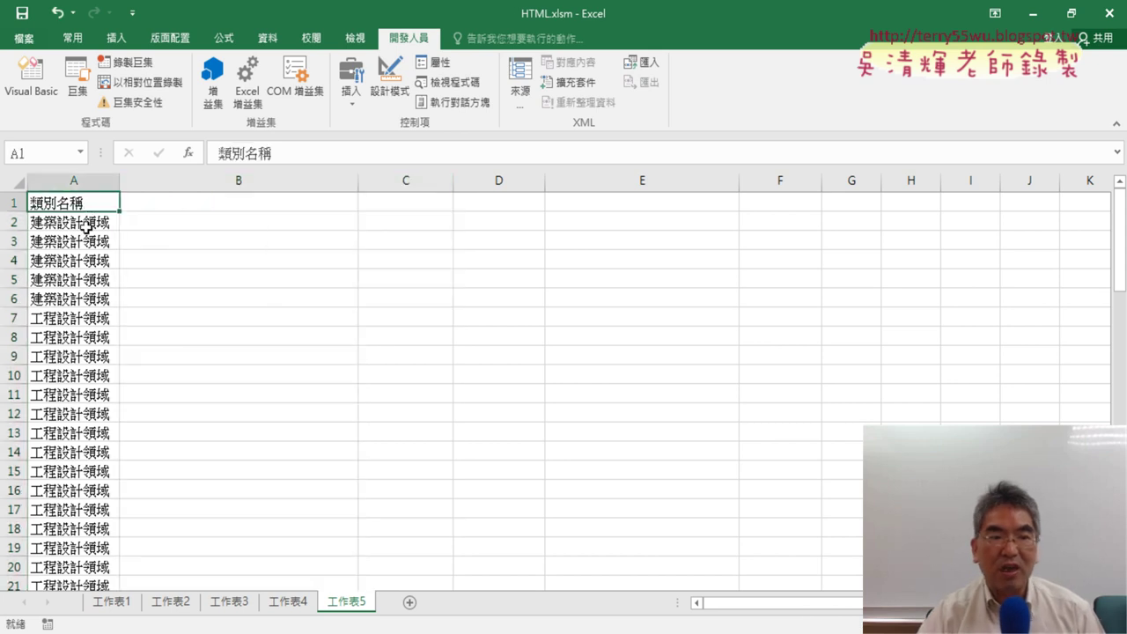
{"action": "scroll", "coordinate": [88, 228], "scroll_direction": "down", "scroll_amount": 4}
{"action": "scroll", "coordinate": [90, 326], "scroll_direction": "down", "scroll_amount": 5}
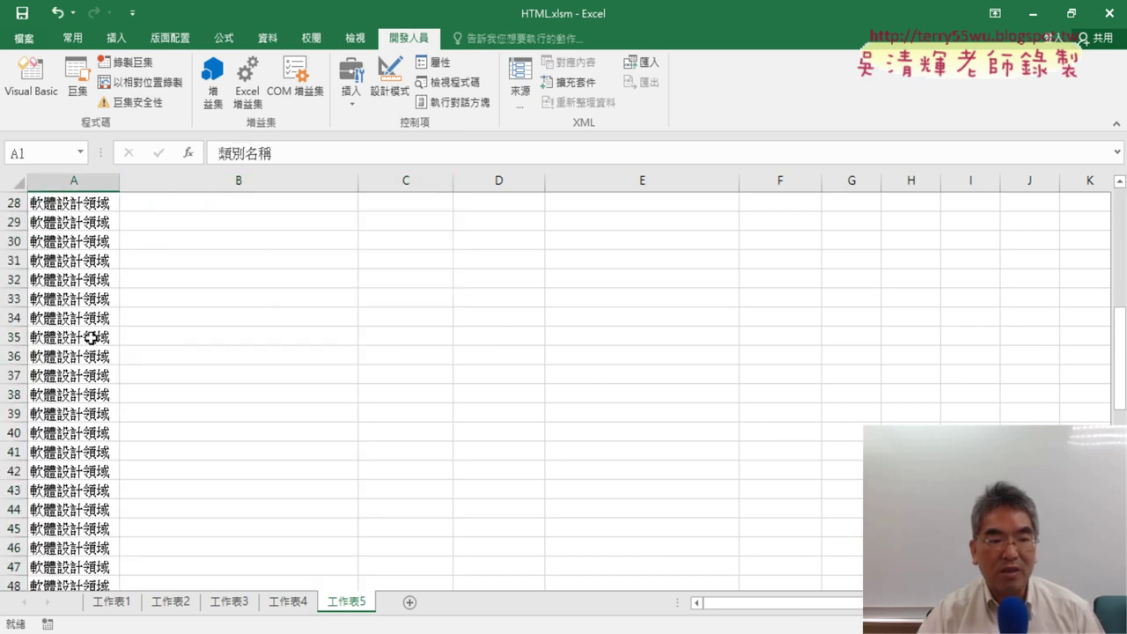
{"action": "scroll", "coordinate": [91, 327], "scroll_direction": "down", "scroll_amount": 6}
{"action": "scroll", "coordinate": [90, 327], "scroll_direction": "up", "scroll_amount": 5}
{"action": "left_click", "coordinate": [30, 78]}
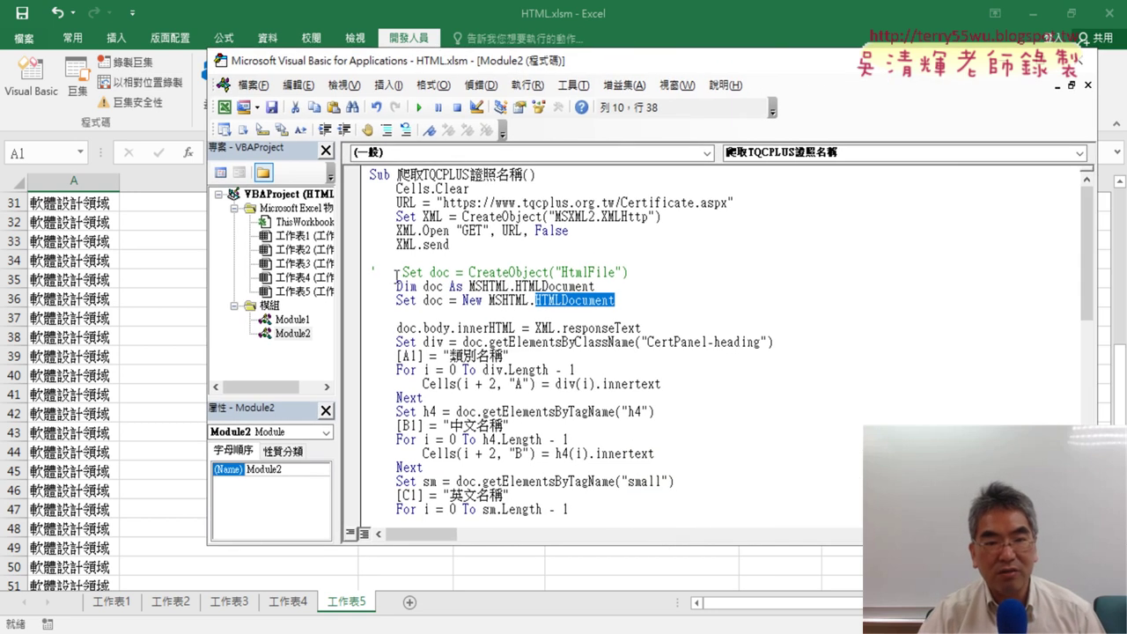
Uncomment Set doc = CreateObject("HtmlFile") and comment out the Dim doc / Set doc = New lines
{"action": "left_click_drag", "start_coordinate": [377, 272], "coordinate": [370, 272]}
{"action": "key", "text": "Delete"}
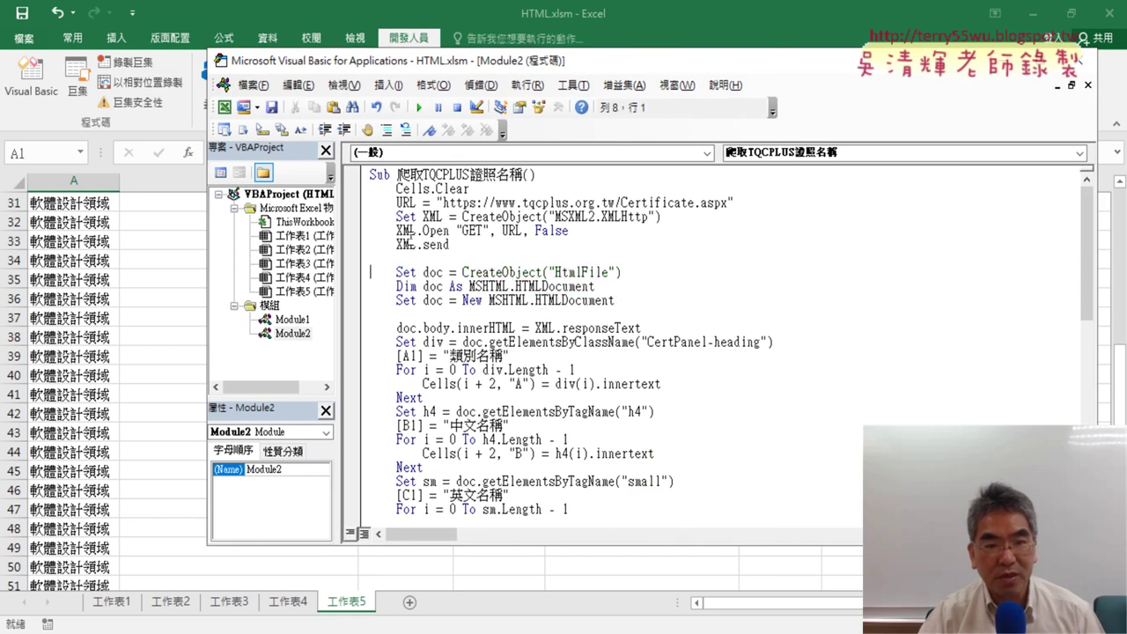
{"action": "left_click_drag", "start_coordinate": [635, 302], "coordinate": [370, 287]}
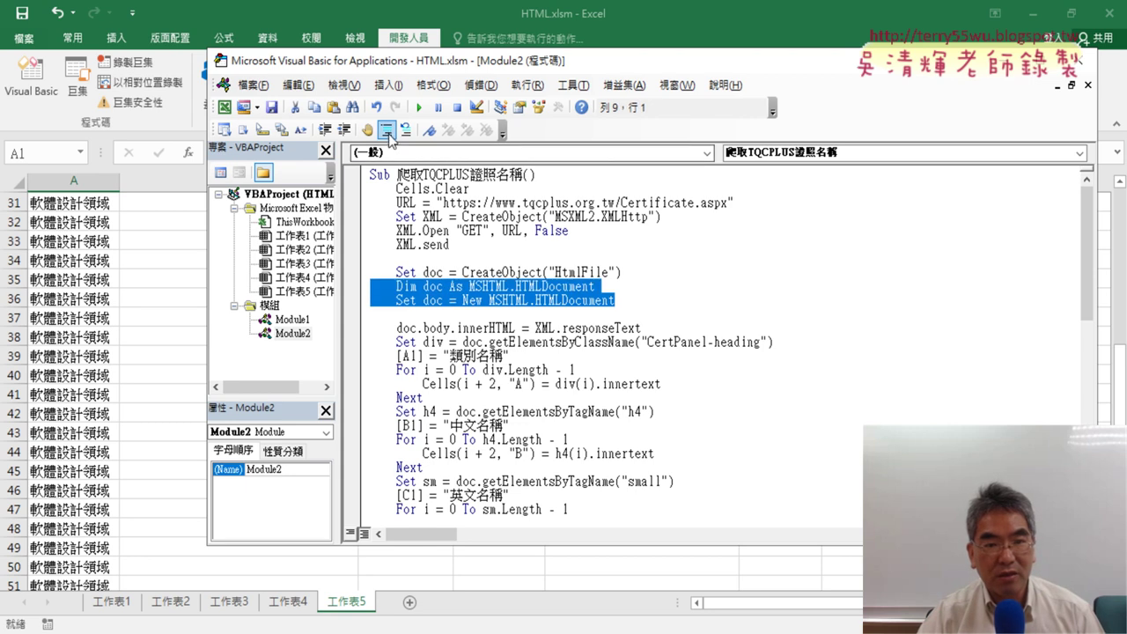
{"action": "left_click", "coordinate": [389, 132]}
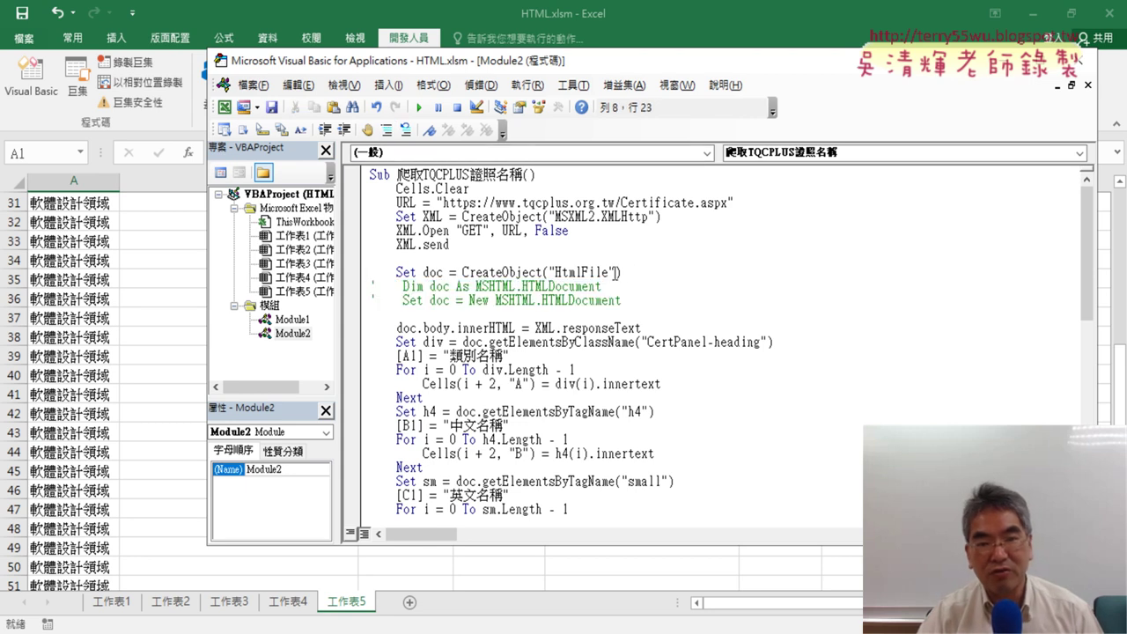
Select the code from the h4 and small blocks through Columns.AutoFit
{"action": "left_click_drag", "start_coordinate": [623, 272], "coordinate": [397, 274]}
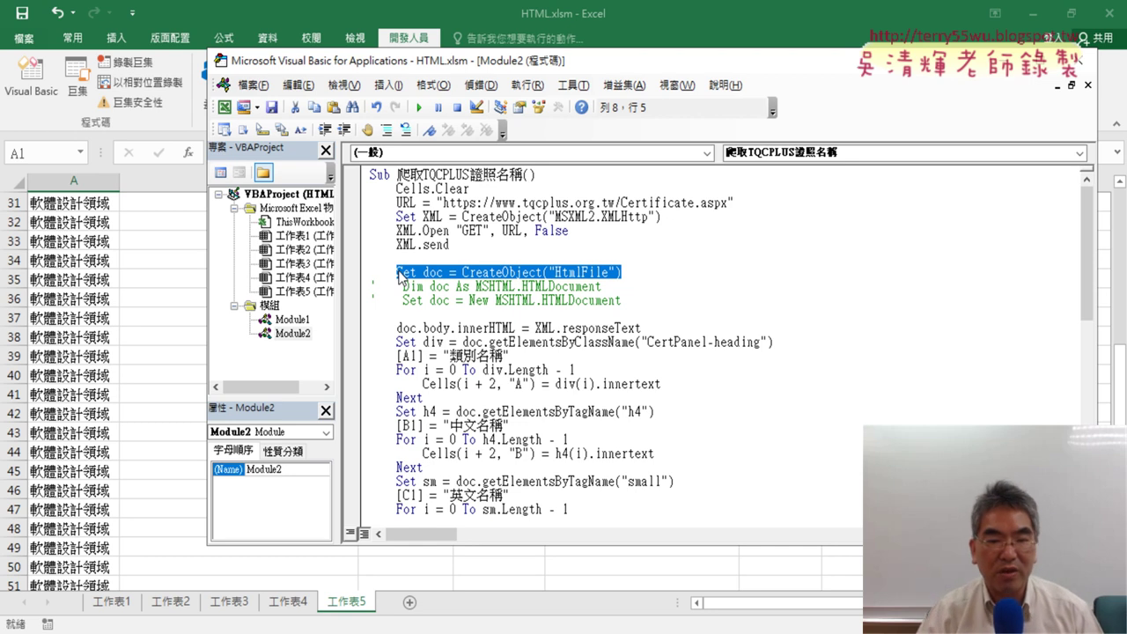
{"action": "scroll", "coordinate": [547, 431], "scroll_direction": "down", "scroll_amount": 2}
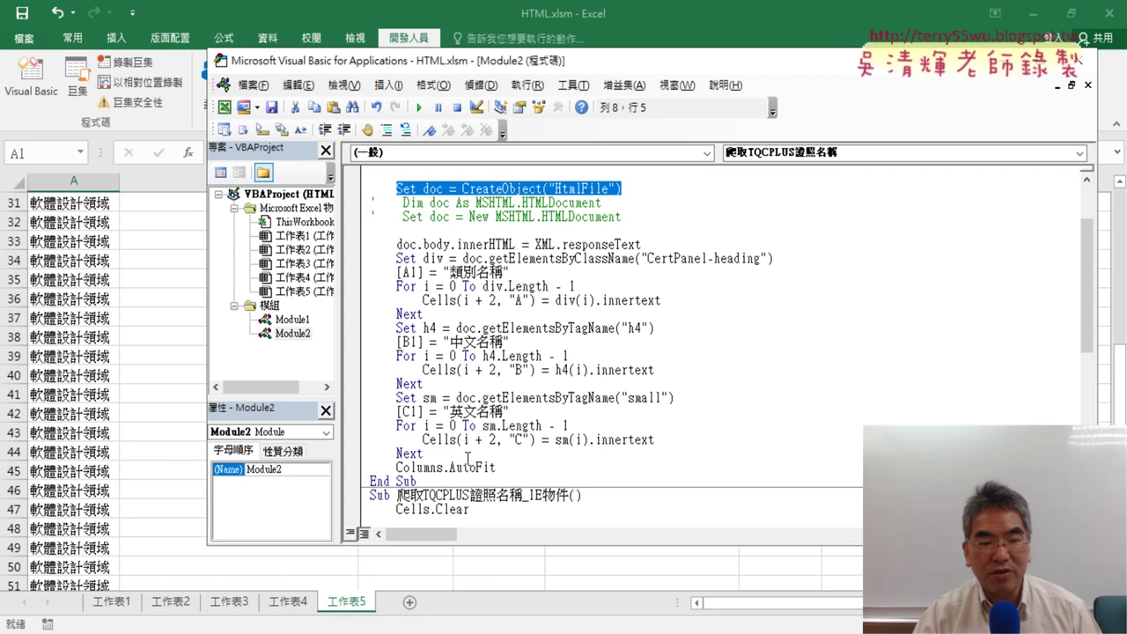
{"action": "mouse_move", "coordinate": [497, 467]}
{"action": "left_mouse_down"}
{"action": "mouse_move", "coordinate": [380, 319]}
{"action": "mouse_move", "coordinate": [368, 333]}
{"action": "left_mouse_up"}
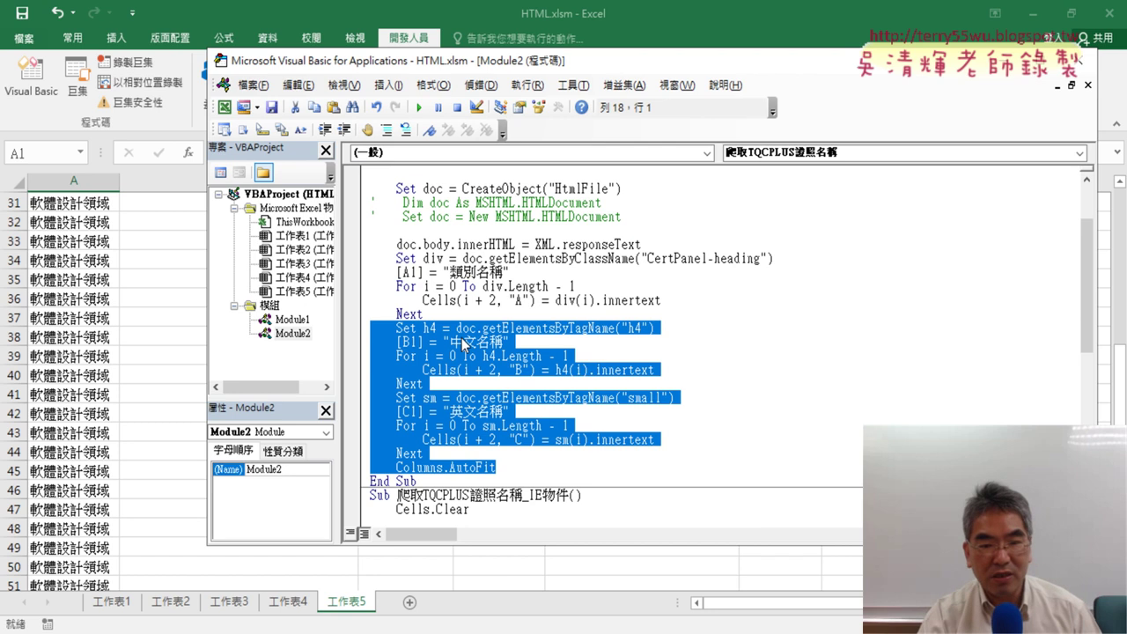
Delete the column B, C and AutoFit code, then test retyping after doc. and undo it
{"action": "key", "text": "Delete"}
{"action": "key", "text": "Delete"}
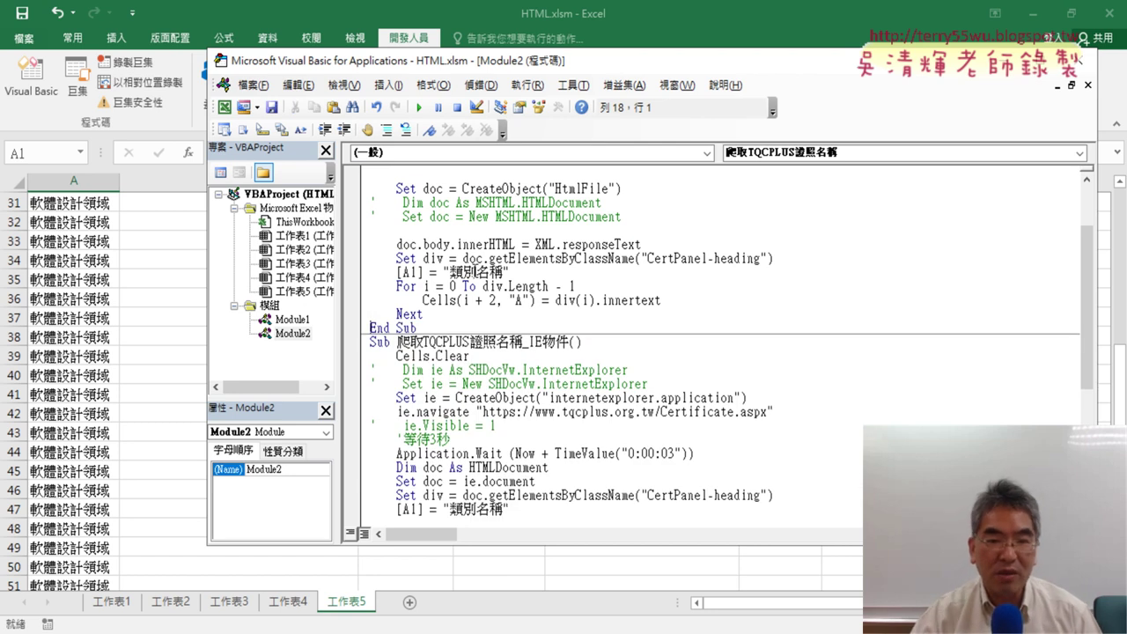
{"action": "left_click", "coordinate": [506, 247]}
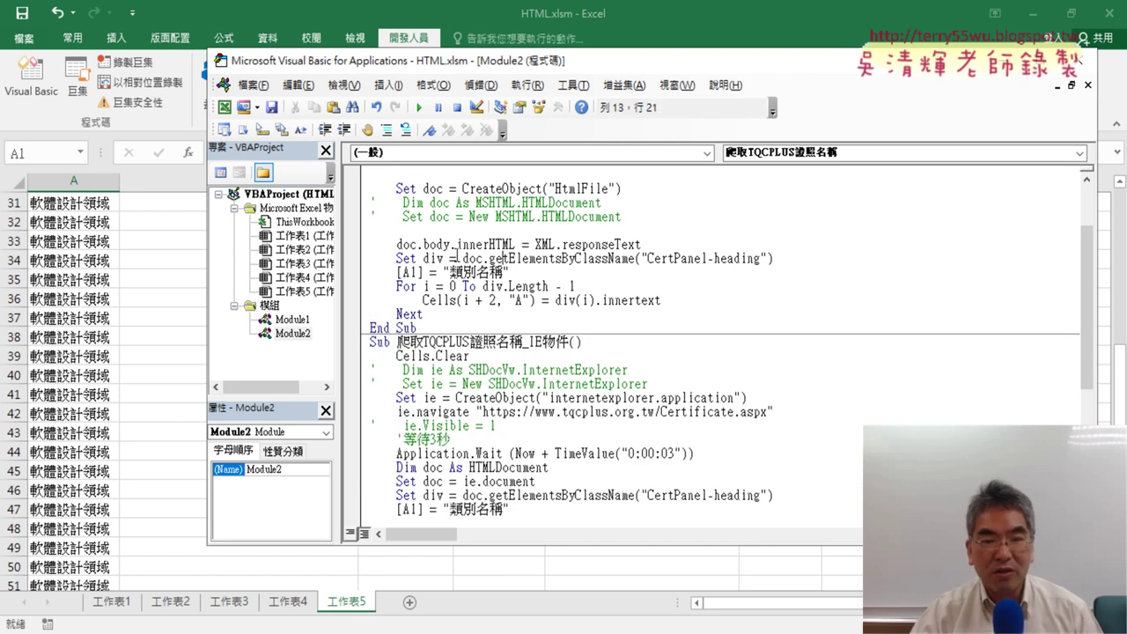
{"action": "double_click", "coordinate": [465, 259]}
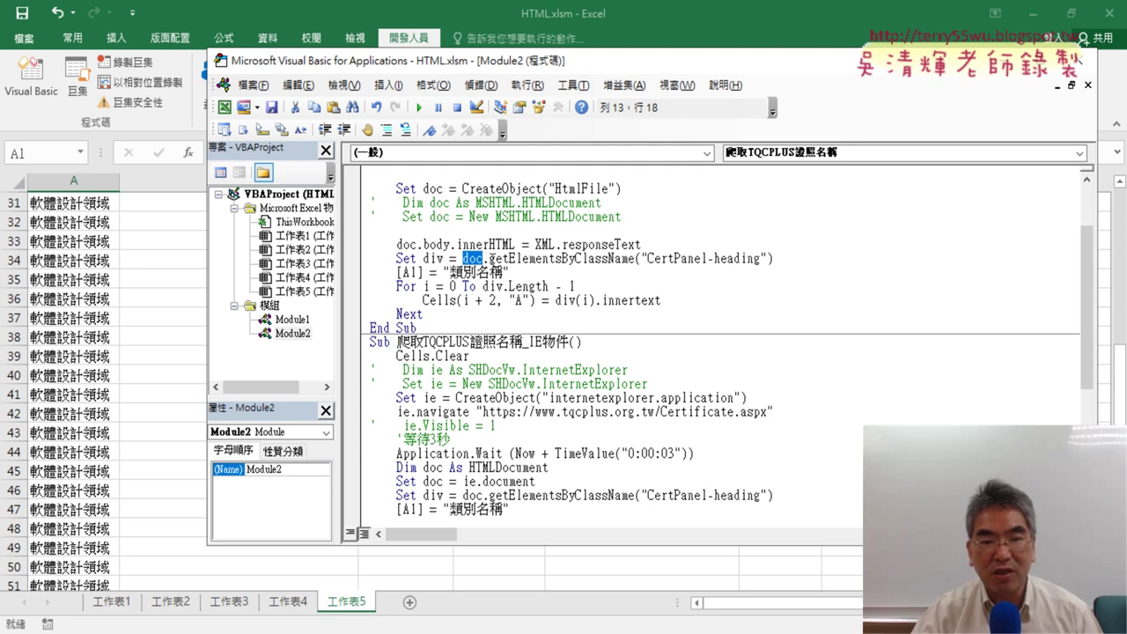
{"action": "left_click_drag", "start_coordinate": [484, 259], "coordinate": [774, 259]}
{"action": "type", "text": "."}
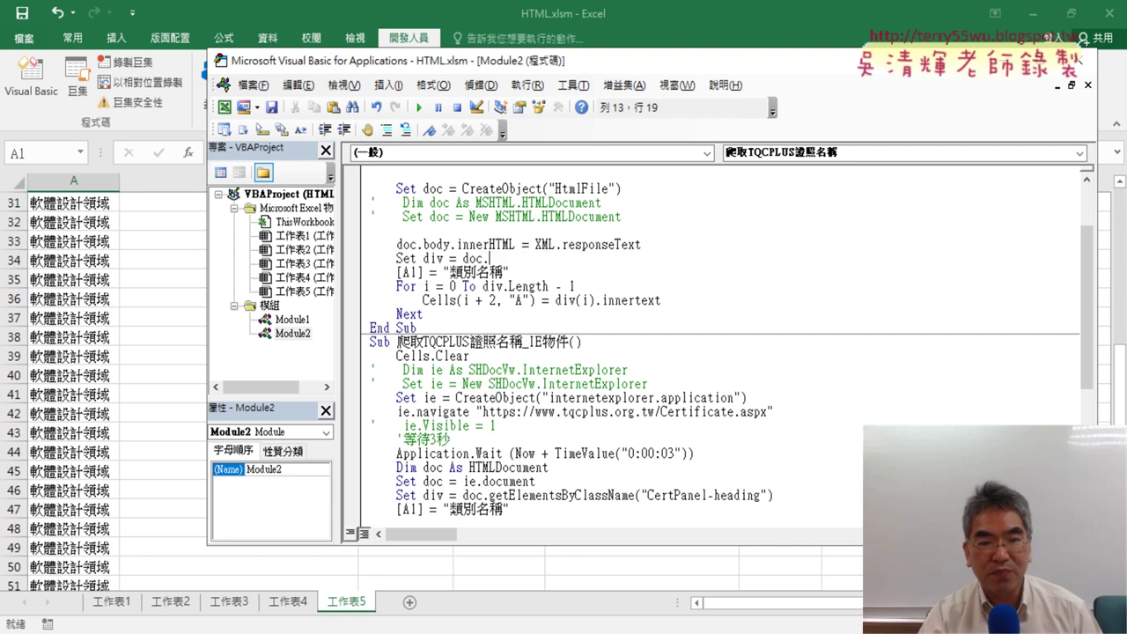
{"action": "key", "text": "ctrl+z"}
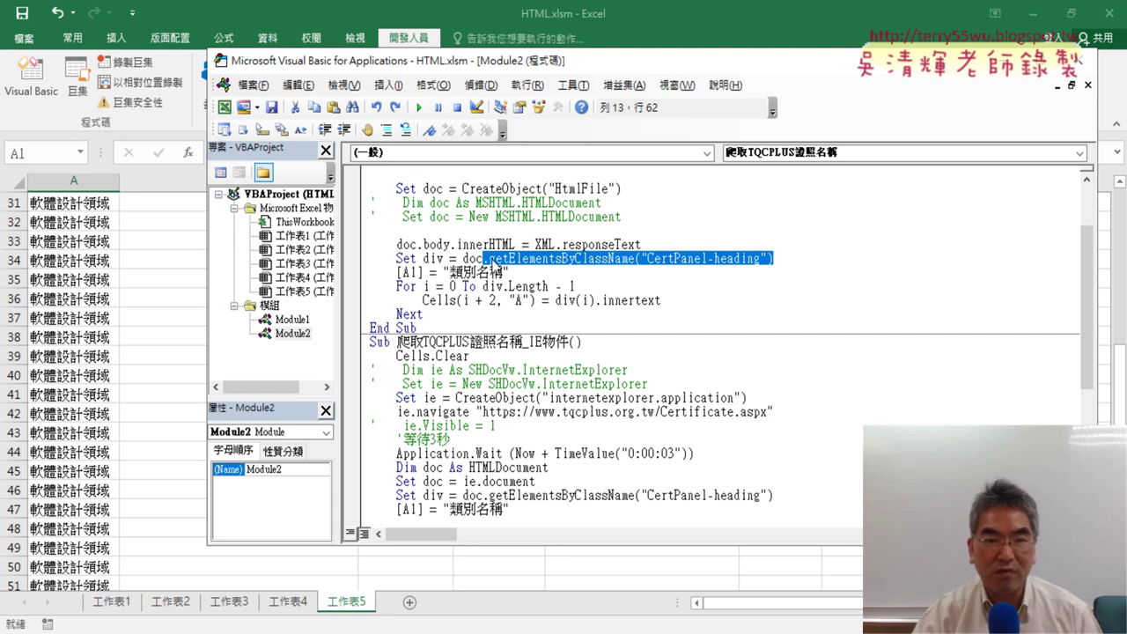
Comment out CreateObject("HtmlFile") and uncomment the two MSHTML.HTMLDocument lines
{"action": "left_click_drag", "start_coordinate": [622, 216], "coordinate": [371, 203]}
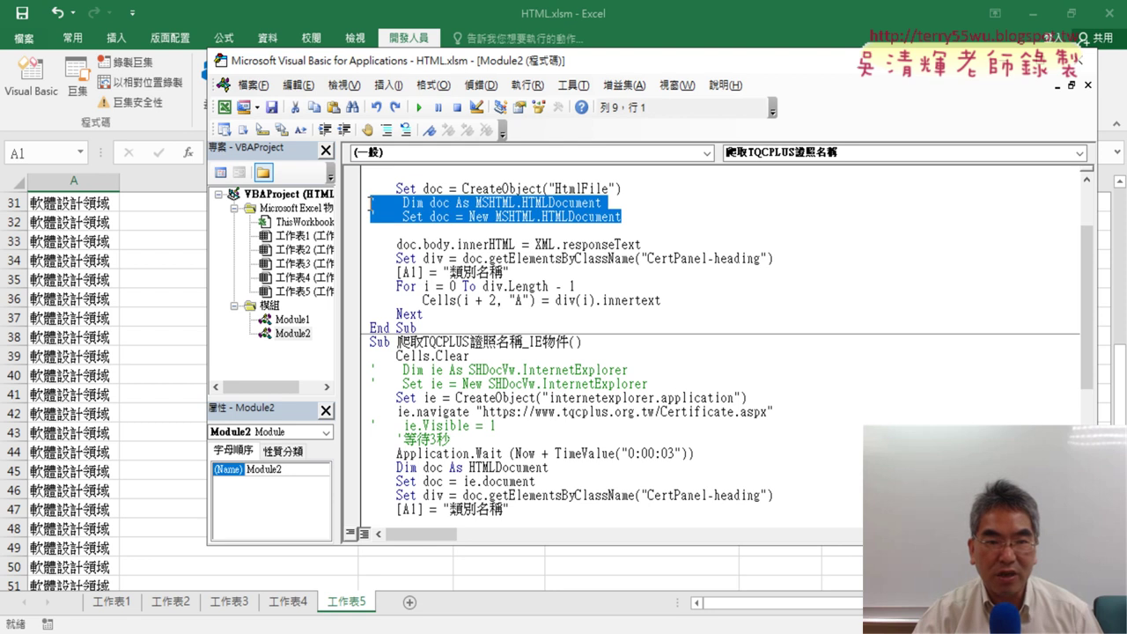
{"action": "left_click", "coordinate": [397, 188]}
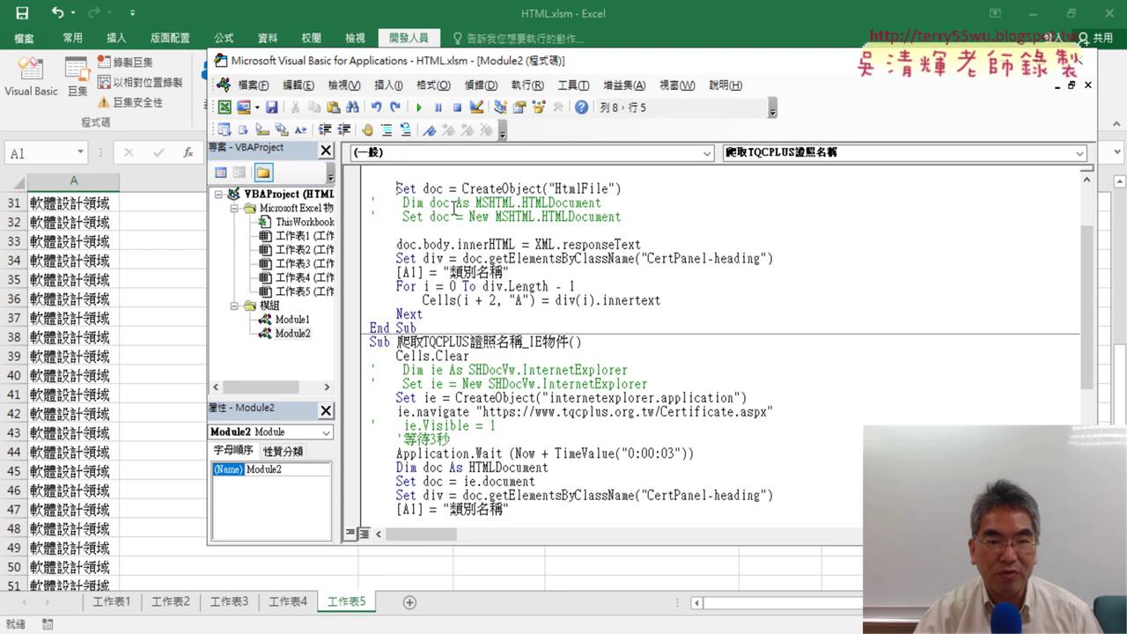
{"action": "left_click", "coordinate": [386, 130]}
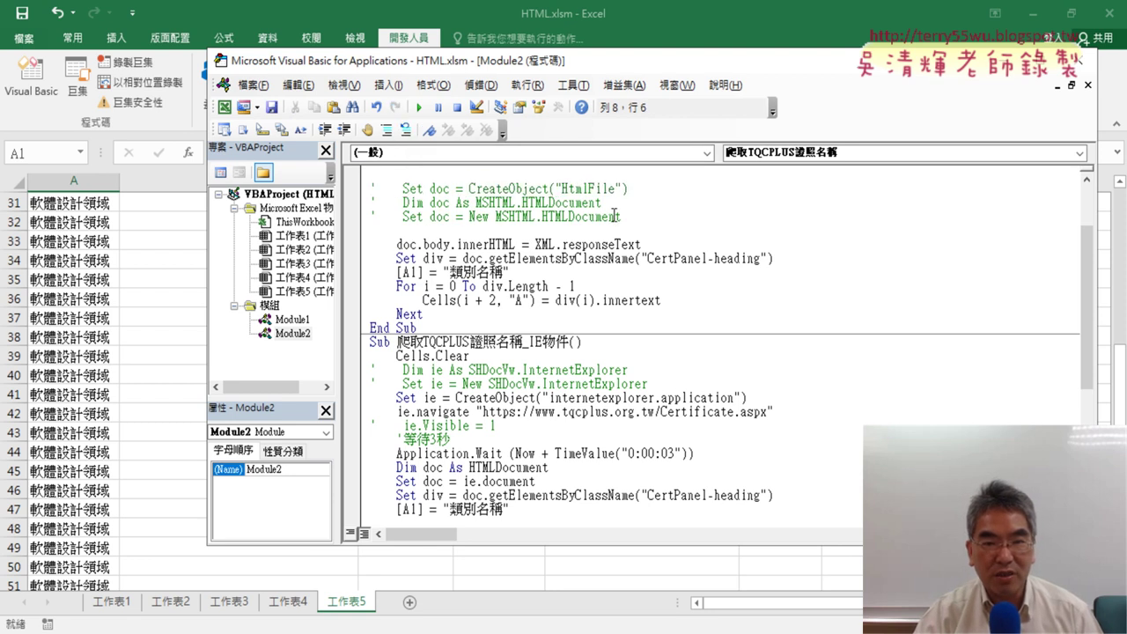
{"action": "left_click_drag", "start_coordinate": [617, 216], "coordinate": [370, 202]}
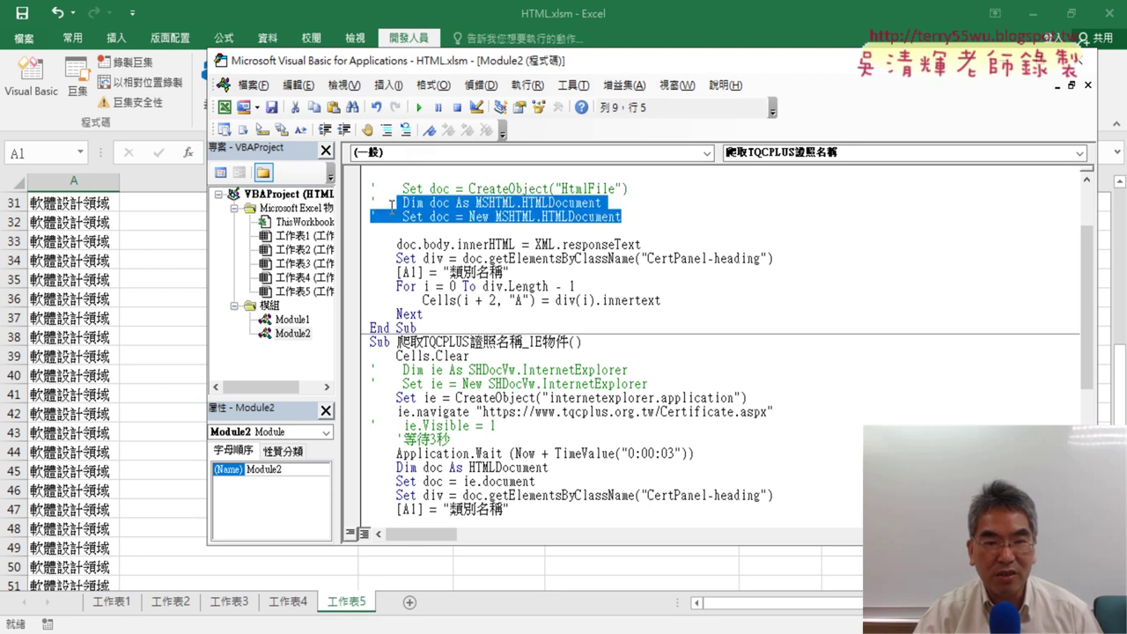
{"action": "left_click", "coordinate": [405, 129]}
{"action": "left_click", "coordinate": [541, 264]}
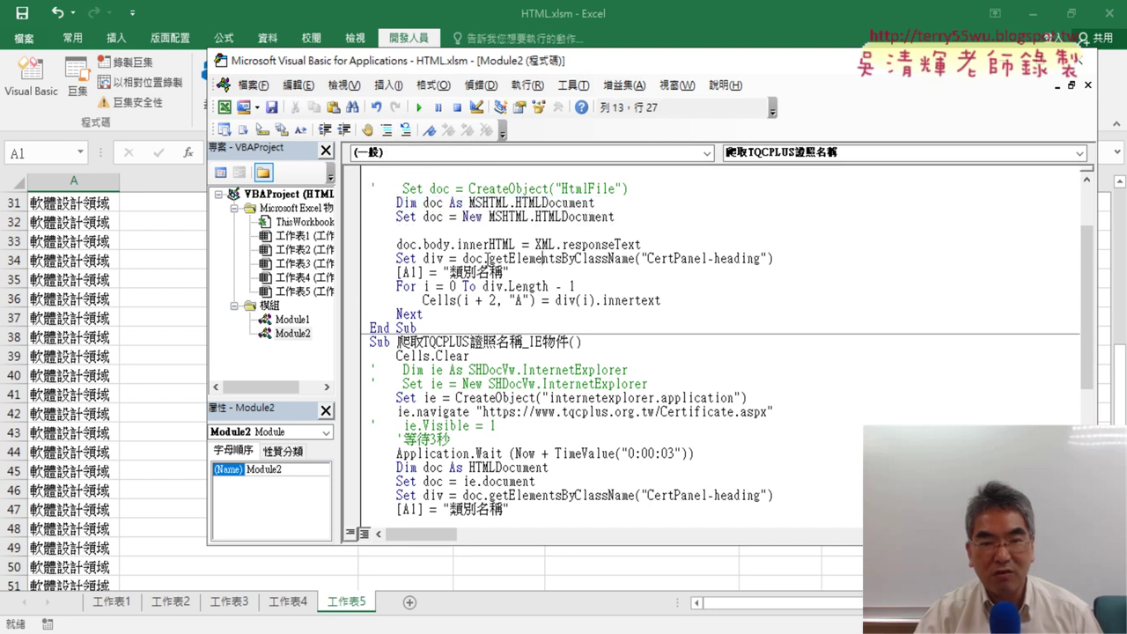
{"action": "left_click_drag", "start_coordinate": [483, 258], "coordinate": [774, 258]}
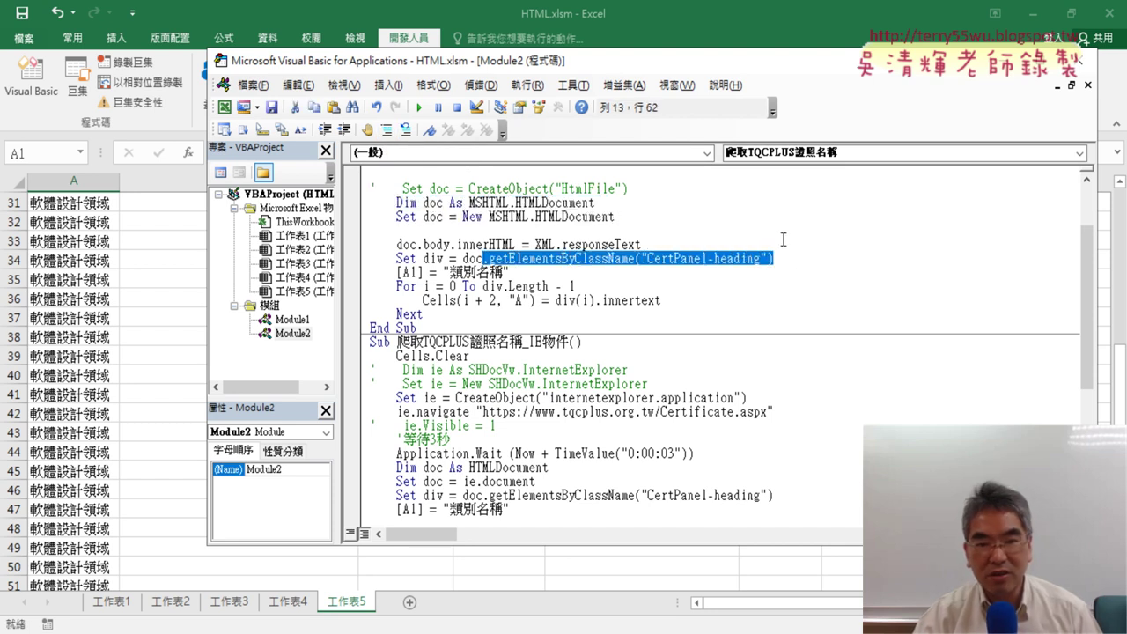
Rewrite the Set div line as doc.getElementsByClassName("") via IntelliSense, cursor inside the quotes
{"action": "type", "text": "."}
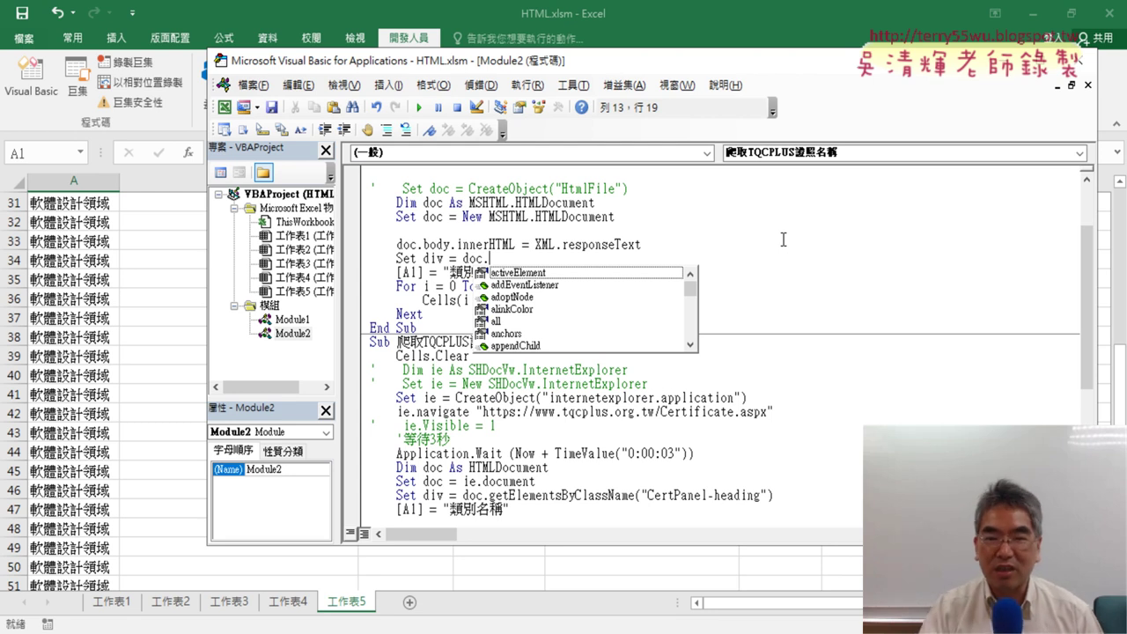
{"action": "type", "text": "l"}
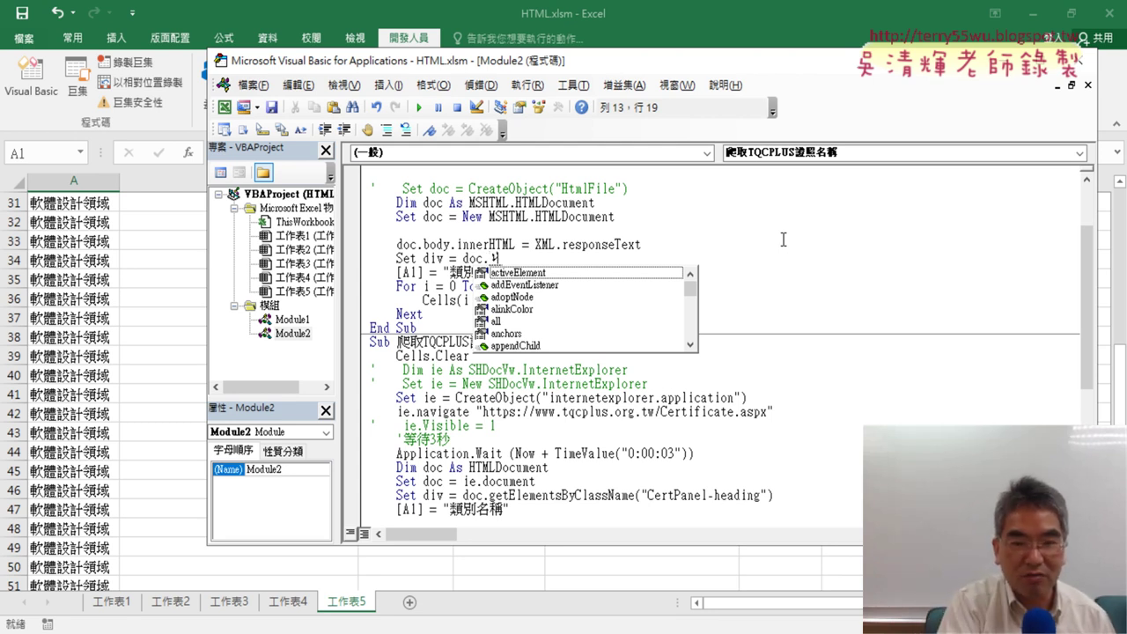
{"action": "type", "text": "g"}
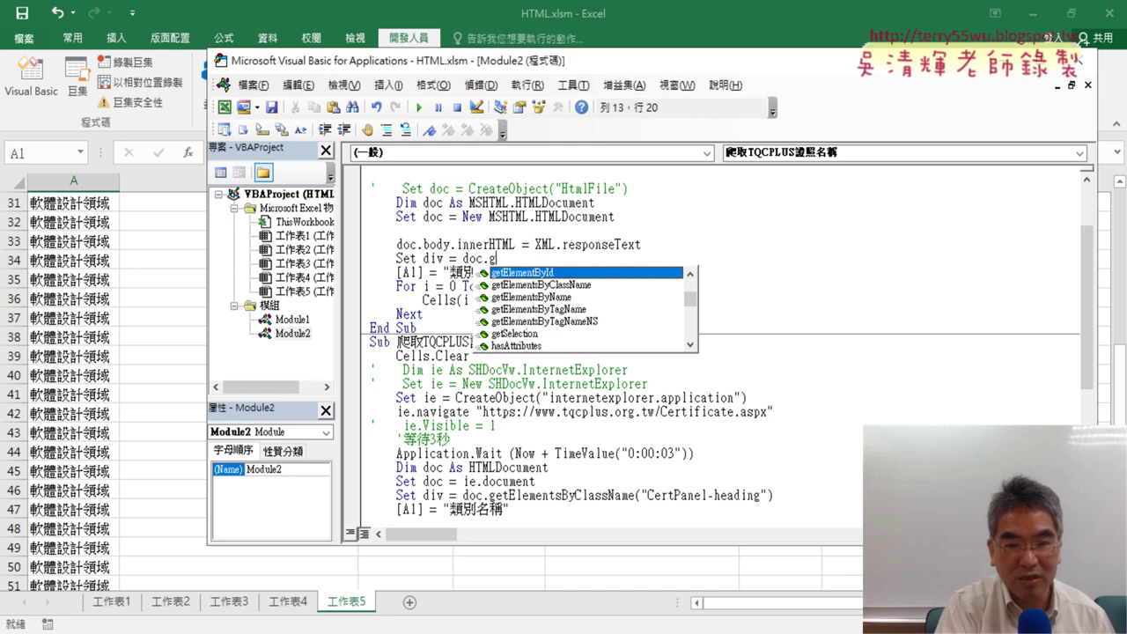
{"action": "type", "text": "et"}
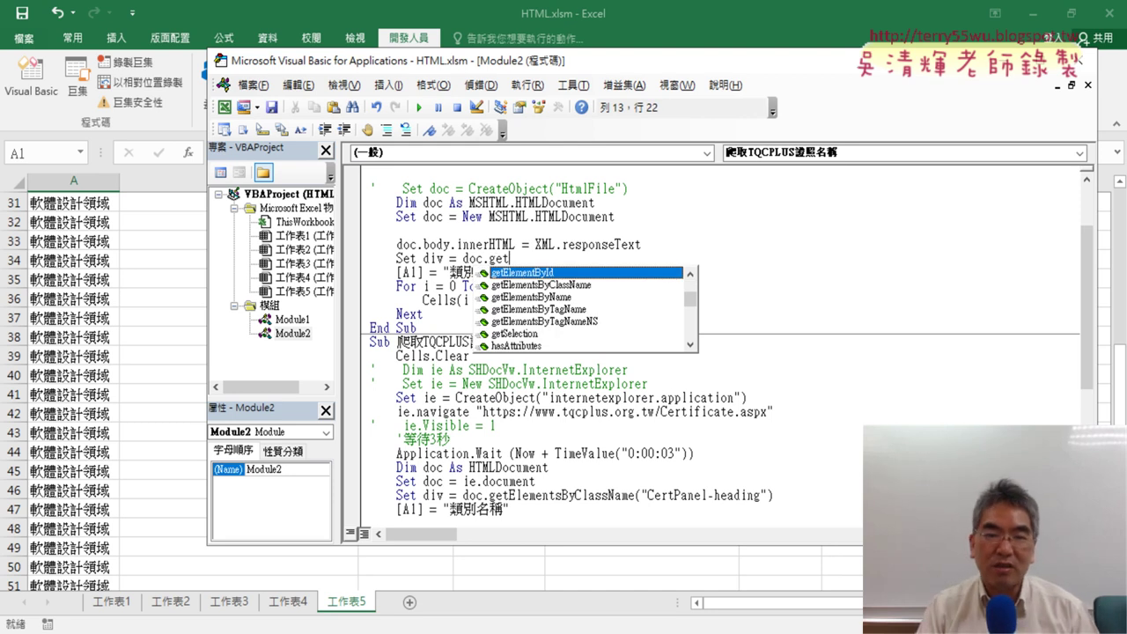
{"action": "key", "text": "Down"}
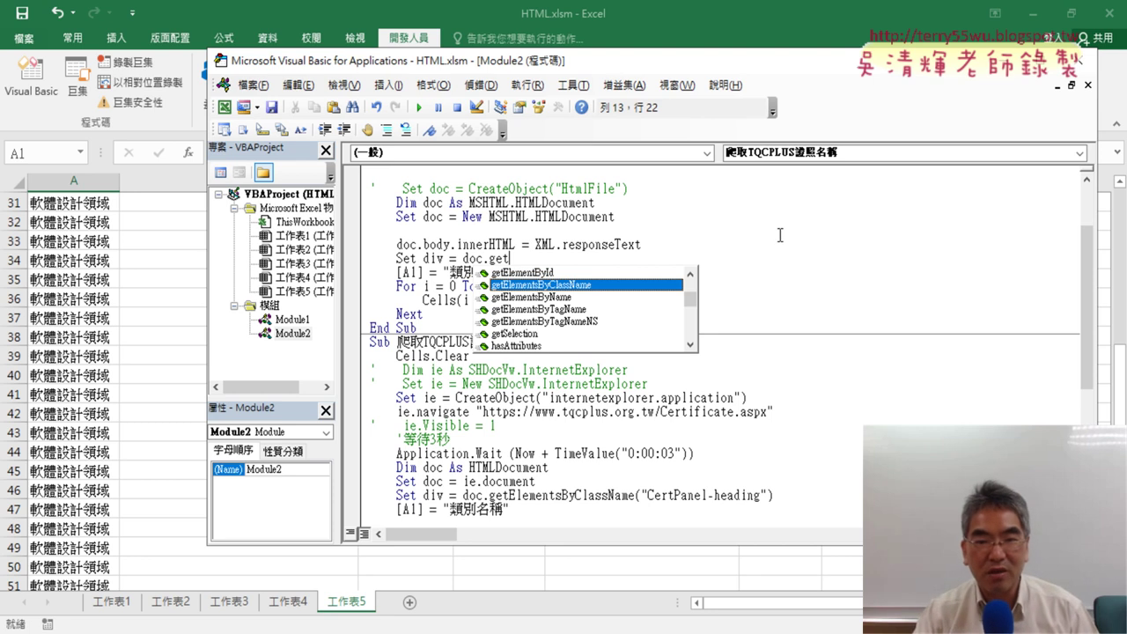
{"action": "double_click", "coordinate": [569, 285]}
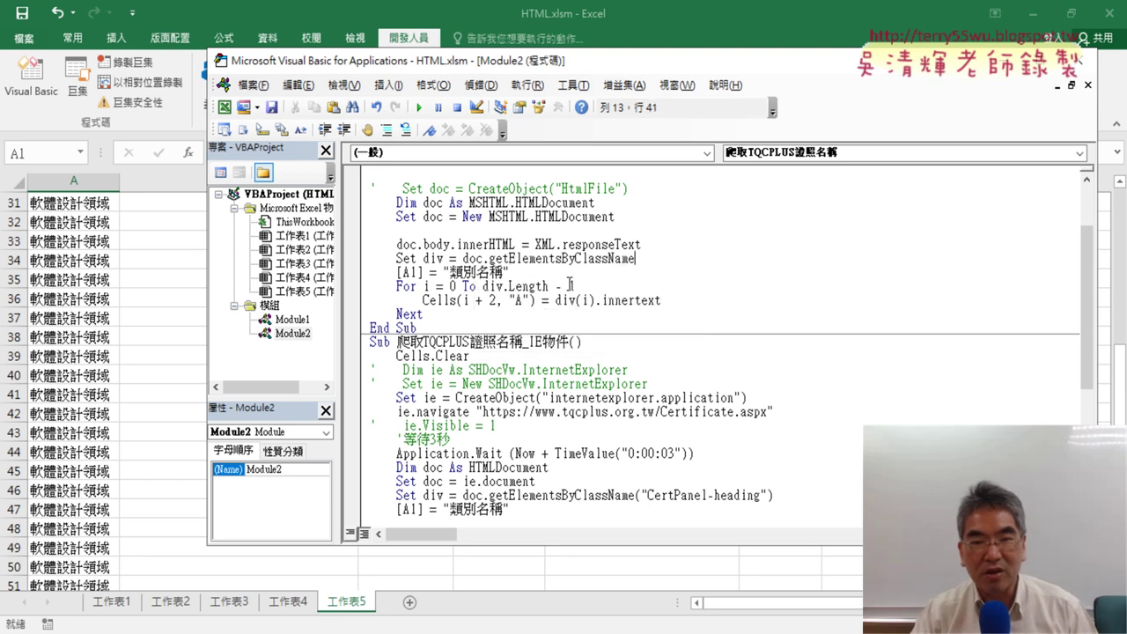
{"action": "type", "text": "("}
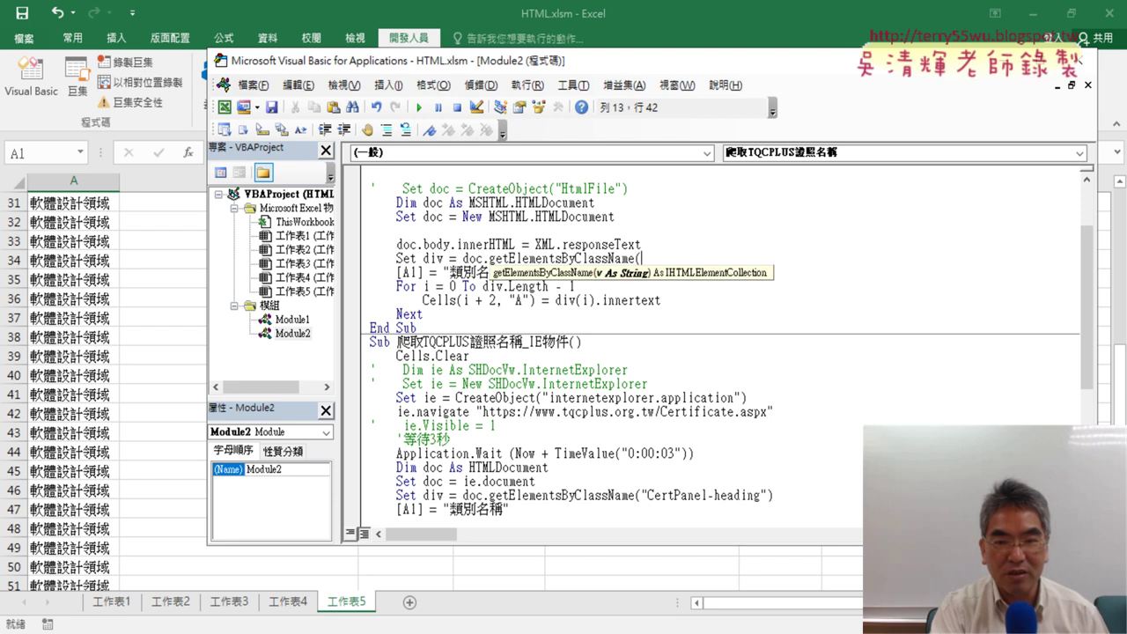
{"action": "type", "text": "\"\""}
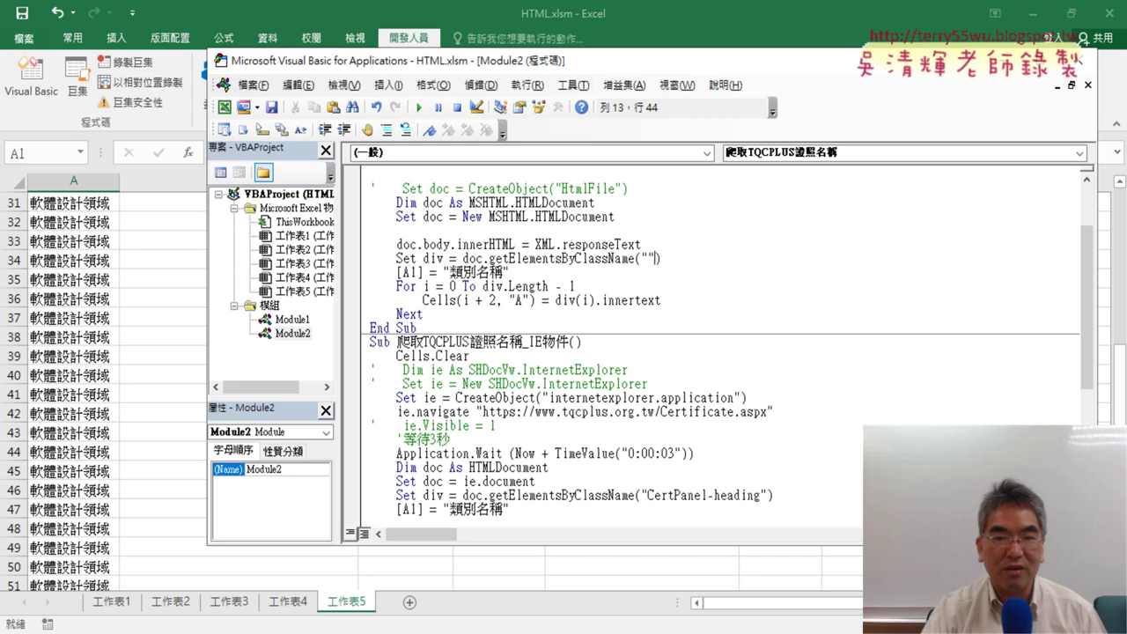
{"action": "key", "text": "Left"}
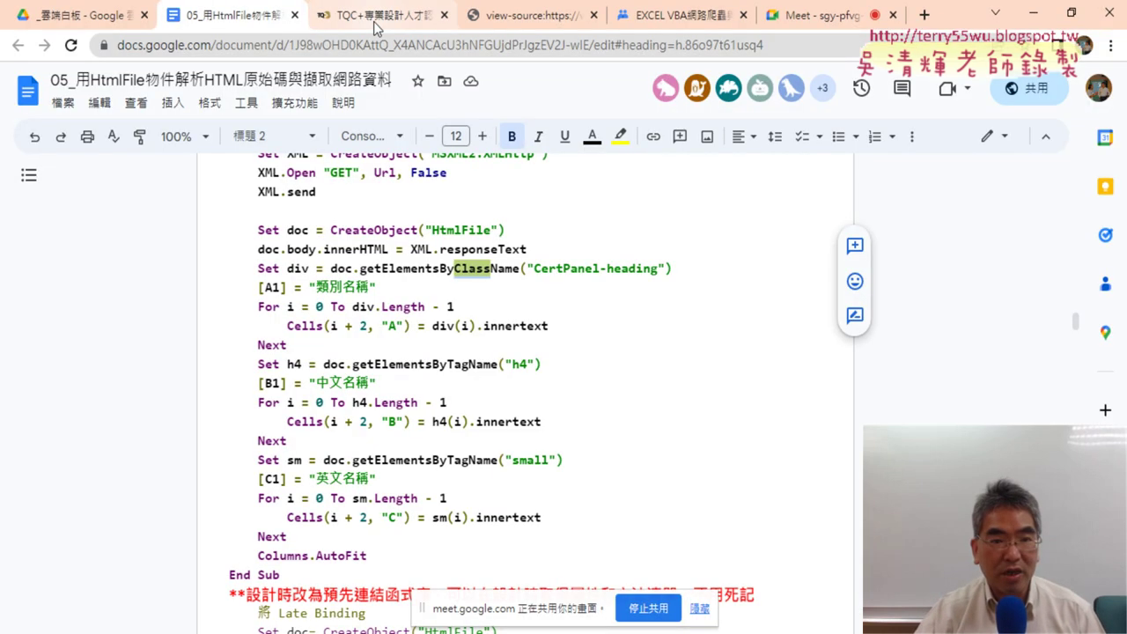
Inspect the first certificate card's heading on the TQC+ page in DevTools
{"action": "left_click", "coordinate": [374, 17]}
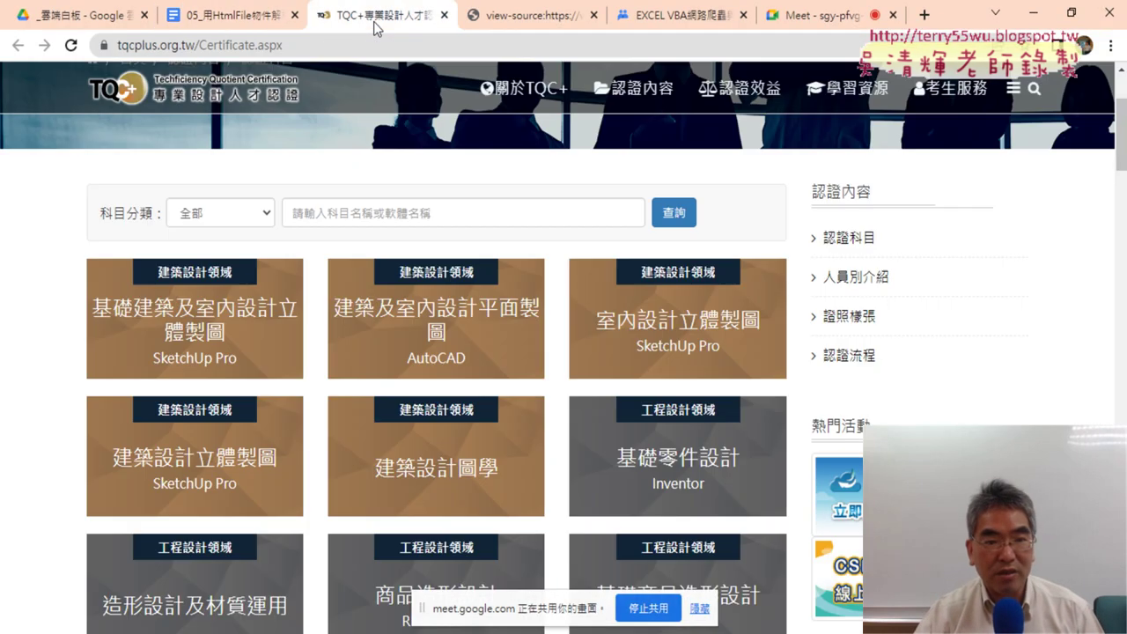
{"action": "right_click", "coordinate": [204, 274]}
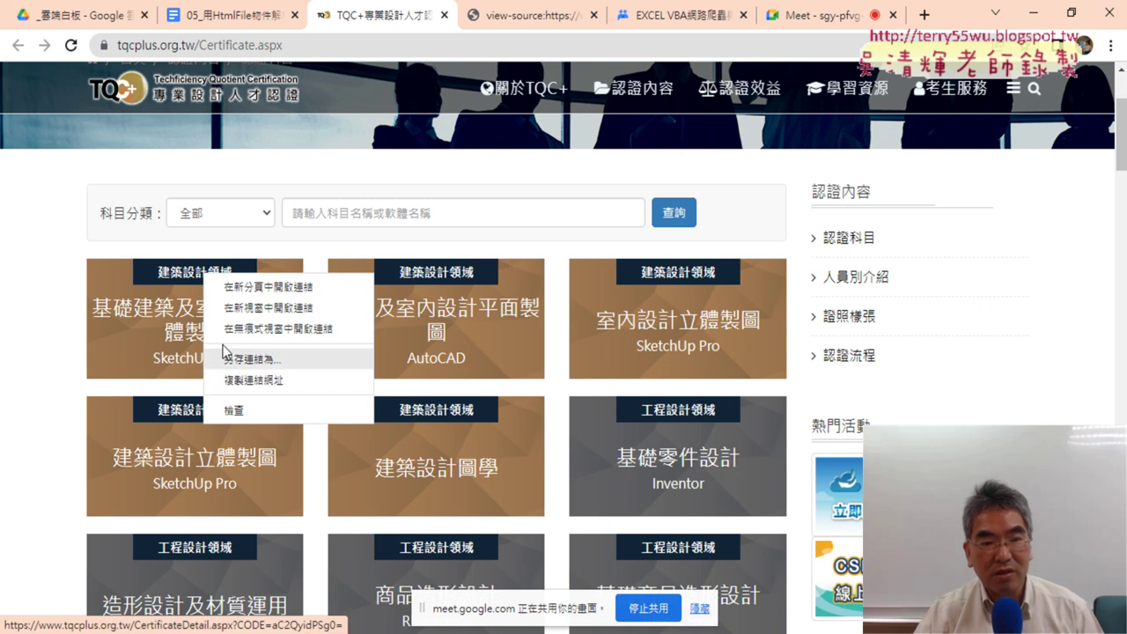
{"action": "left_click", "coordinate": [235, 411]}
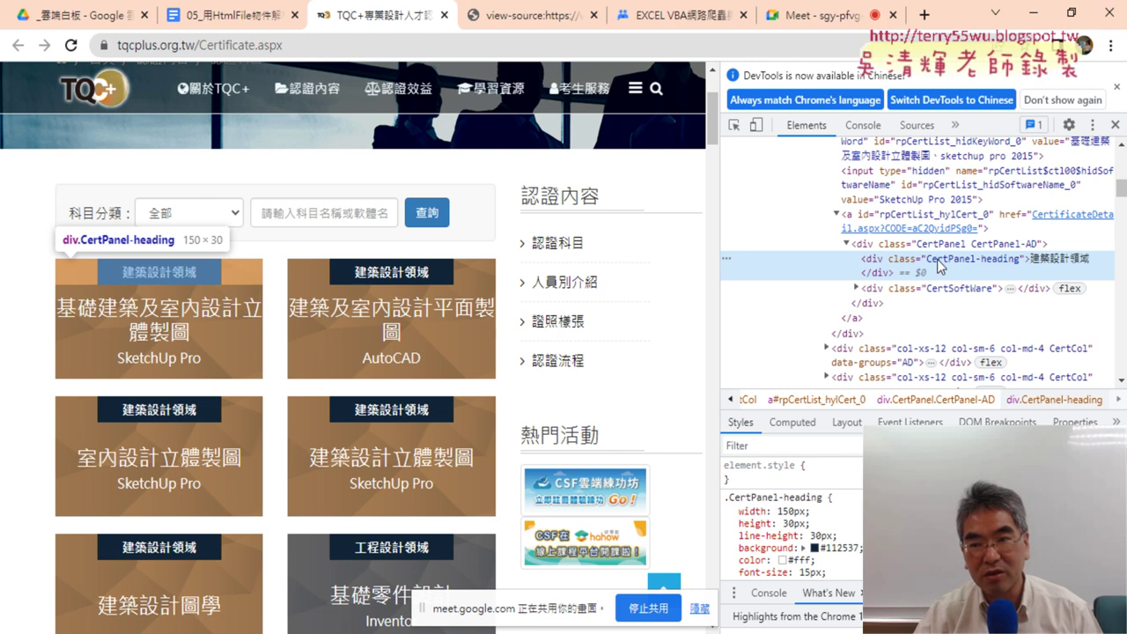
Copy the class name CertPanel-heading and minimize Chrome back to the VBA editor
{"action": "double_click", "coordinate": [940, 266]}
{"action": "right_click", "coordinate": [960, 268]}
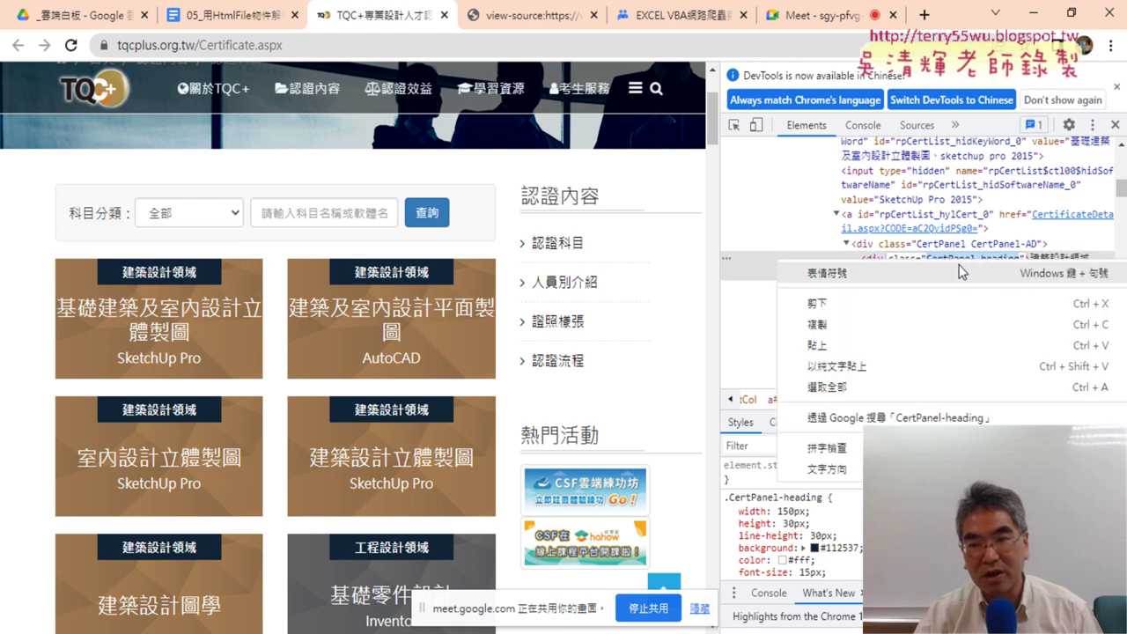
{"action": "left_click", "coordinate": [924, 332]}
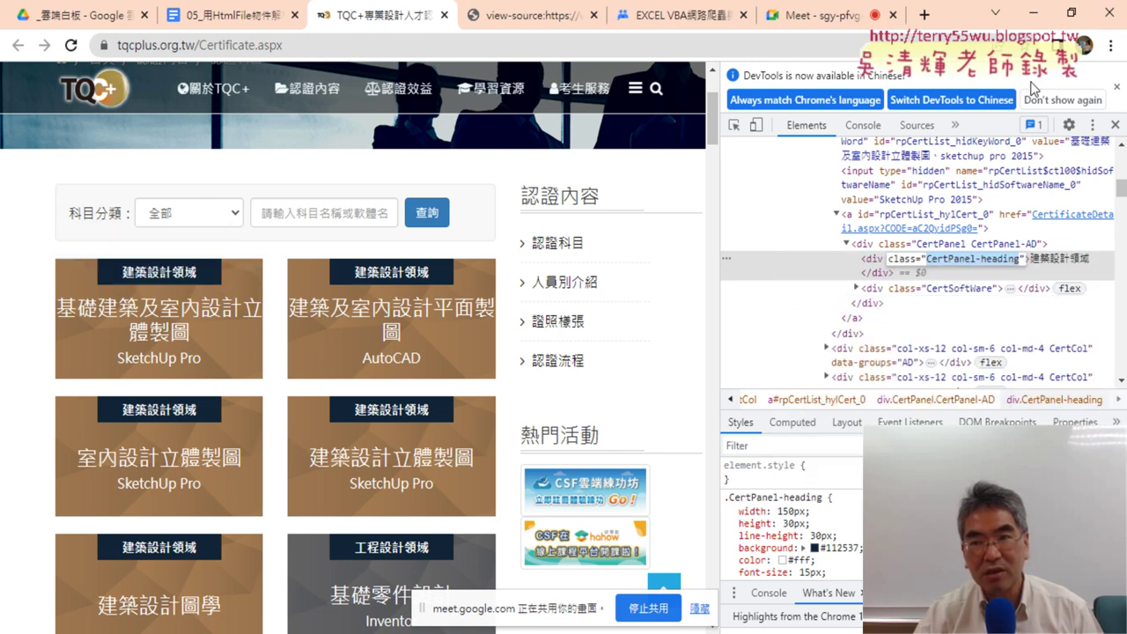
{"action": "left_click", "coordinate": [1030, 12]}
Paste CertPanel-heading into the empty quotes, highlight the A1 header line, and return to the worksheet
{"action": "right_click", "coordinate": [649, 257]}
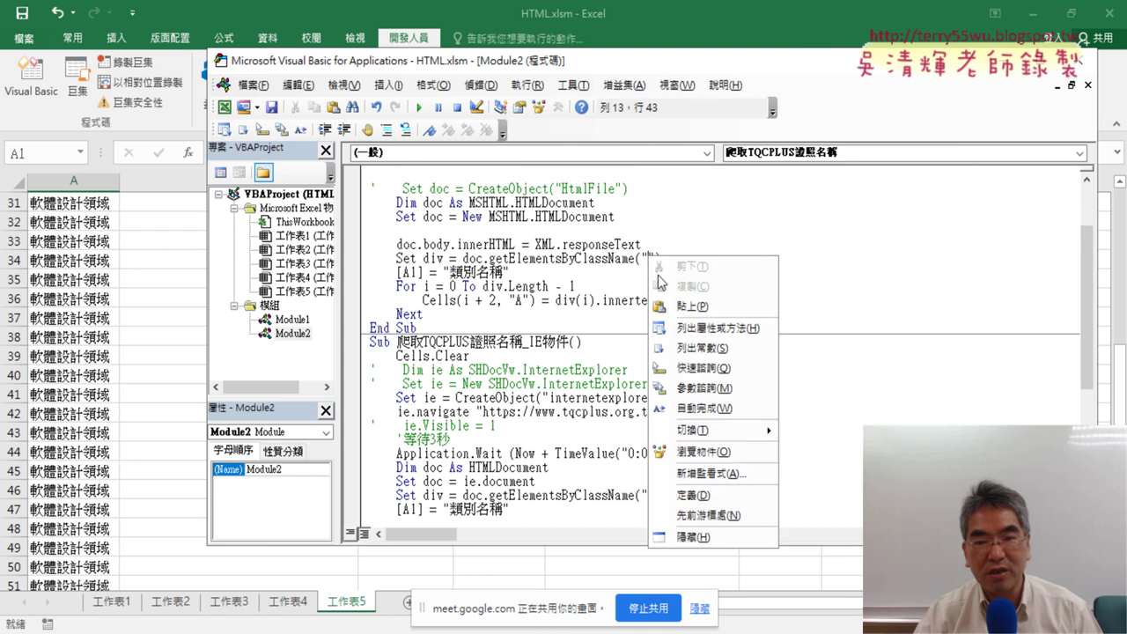
{"action": "left_click", "coordinate": [677, 305]}
{"action": "mouse_move", "coordinate": [766, 259]}
{"action": "left_mouse_down"}
{"action": "mouse_move", "coordinate": [475, 261]}
{"action": "mouse_move", "coordinate": [781, 253]}
{"action": "left_mouse_up"}
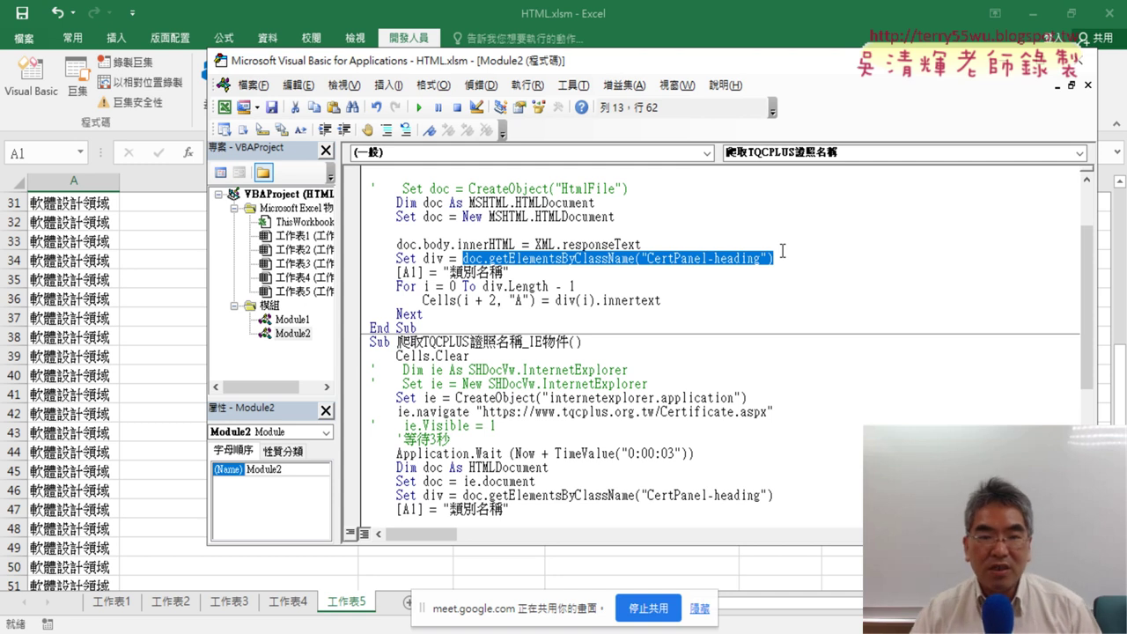
{"action": "left_click_drag", "start_coordinate": [511, 273], "coordinate": [402, 273]}
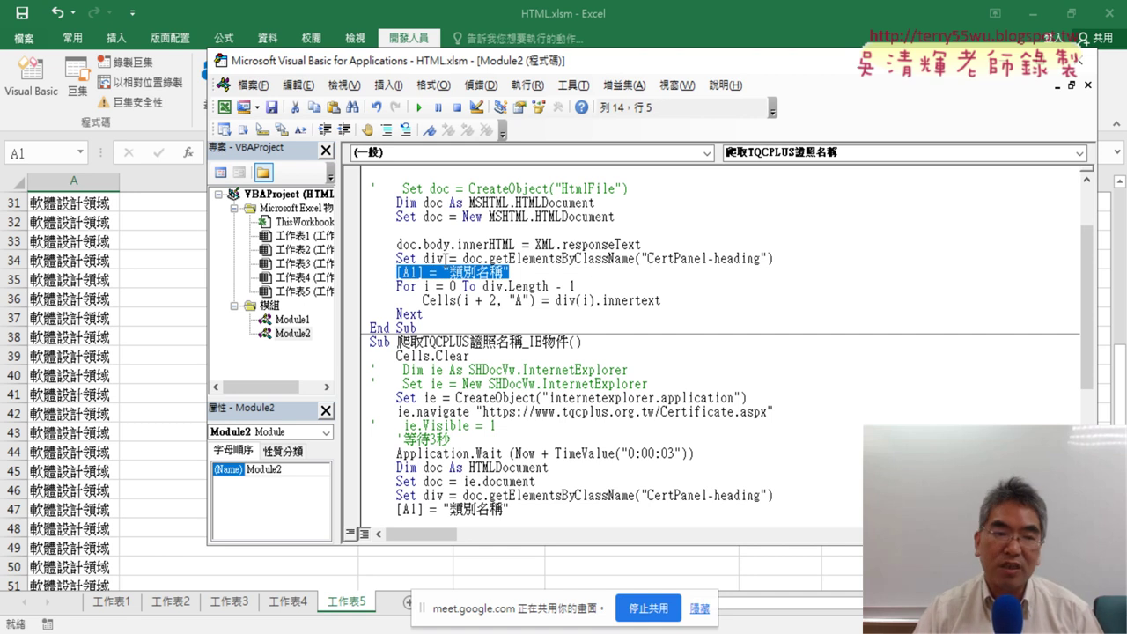
{"action": "left_click", "coordinate": [77, 238]}
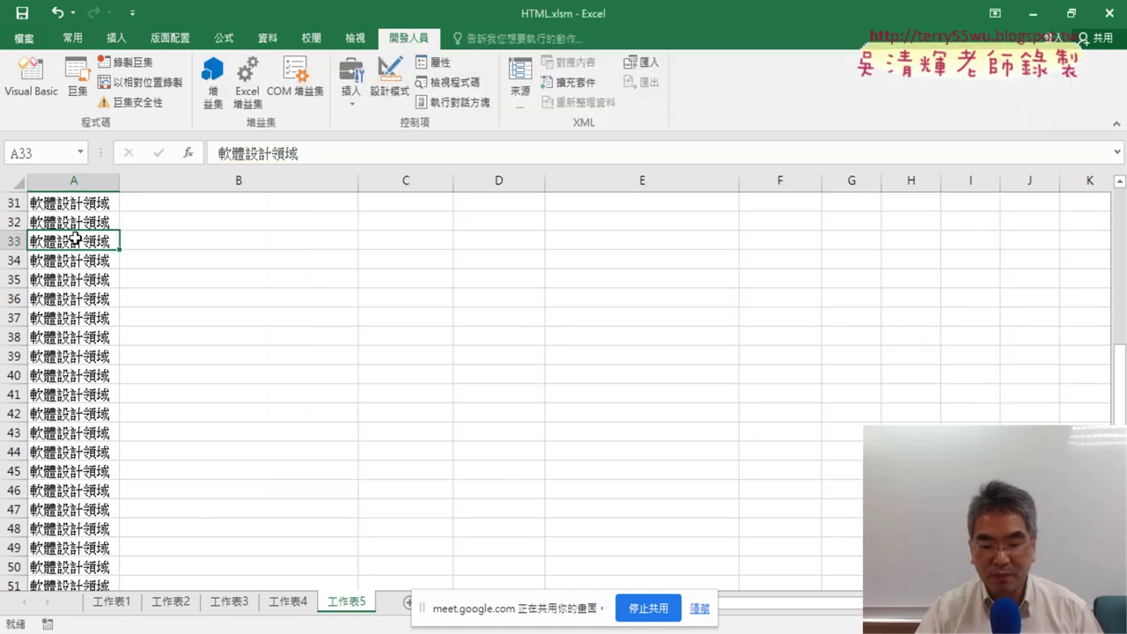
Jump to A1 to check the 類別名稱 header, then reopen the Visual Basic editor
{"action": "key", "text": "ctrl+Home"}
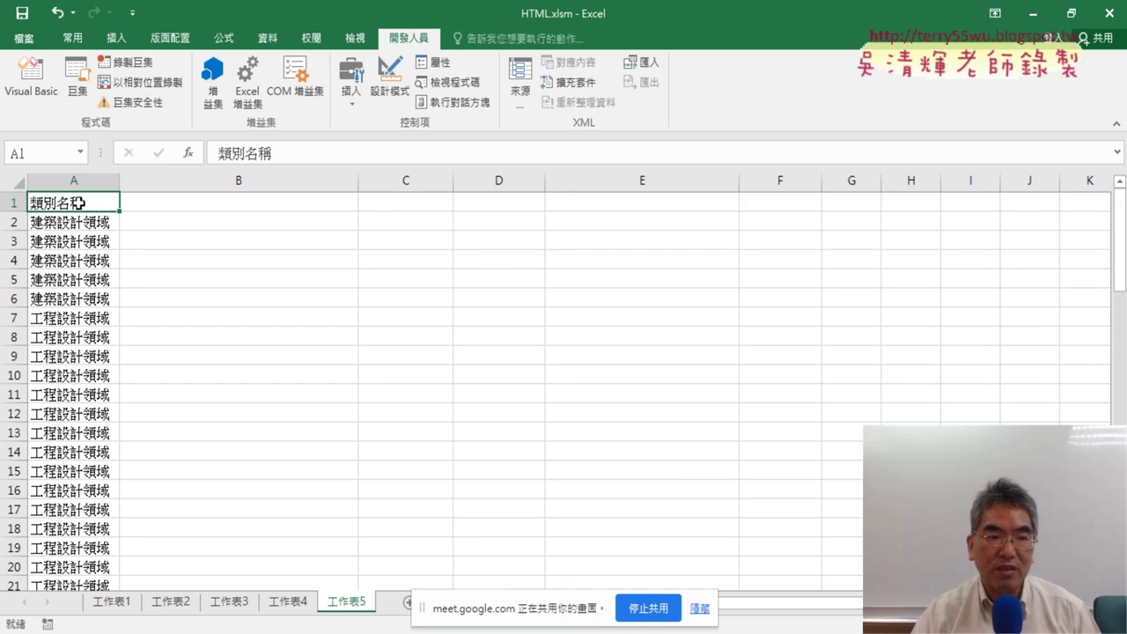
{"action": "left_click", "coordinate": [31, 78]}
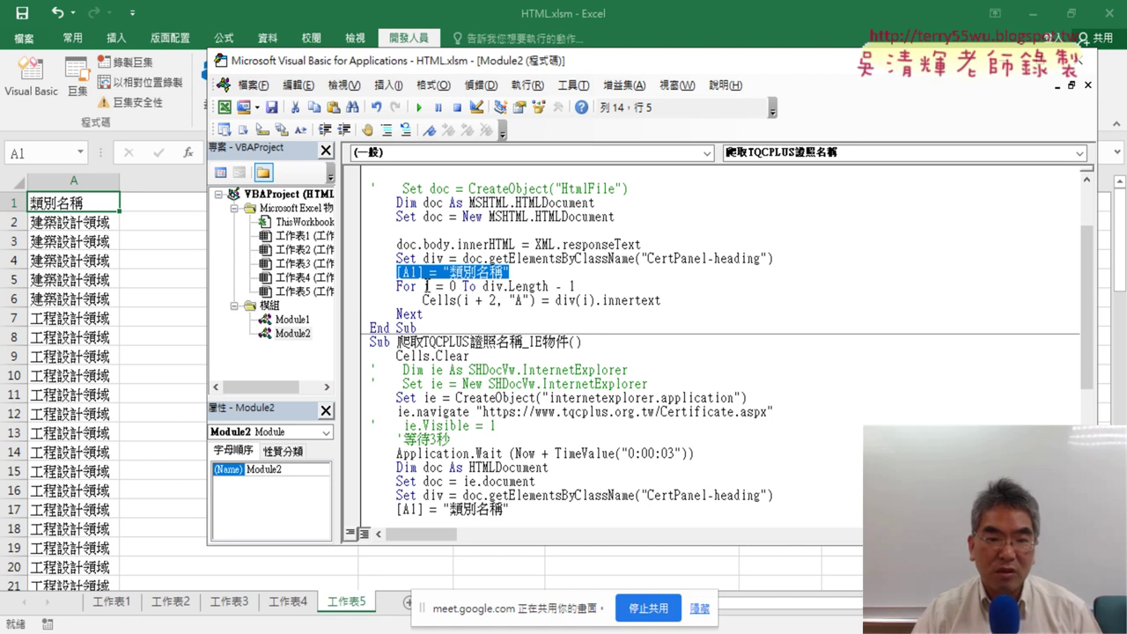
Highlight the For loop's range 0 to div.Length - 1 and the div(i).innertext value
{"action": "left_click_drag", "start_coordinate": [424, 286], "coordinate": [458, 287]}
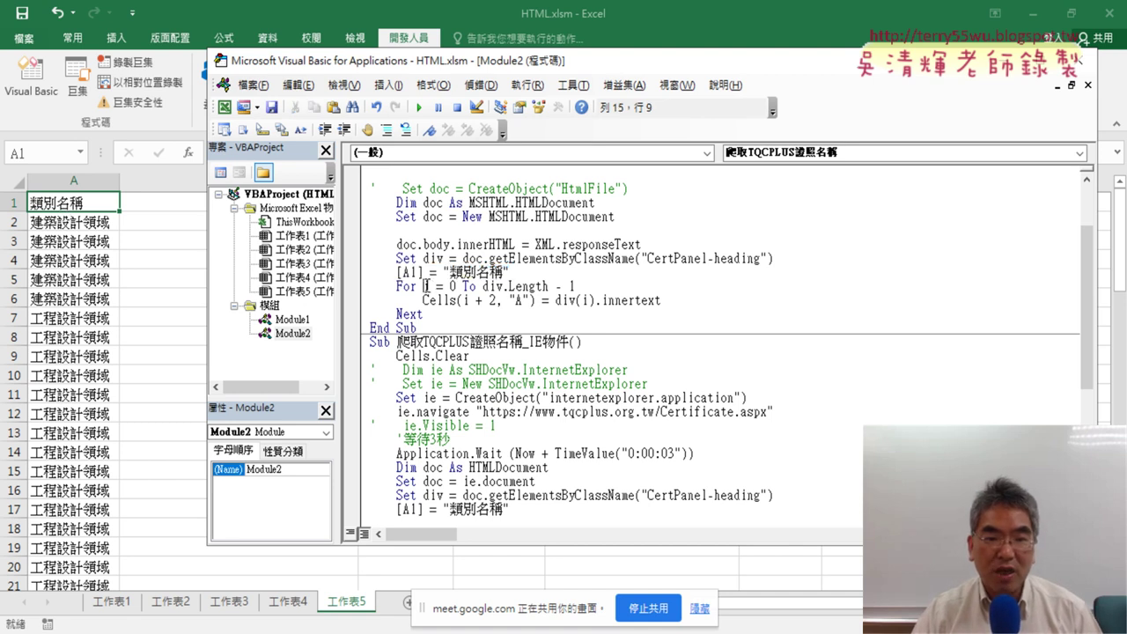
{"action": "left_click", "coordinate": [484, 286]}
{"action": "double_click", "coordinate": [429, 260]}
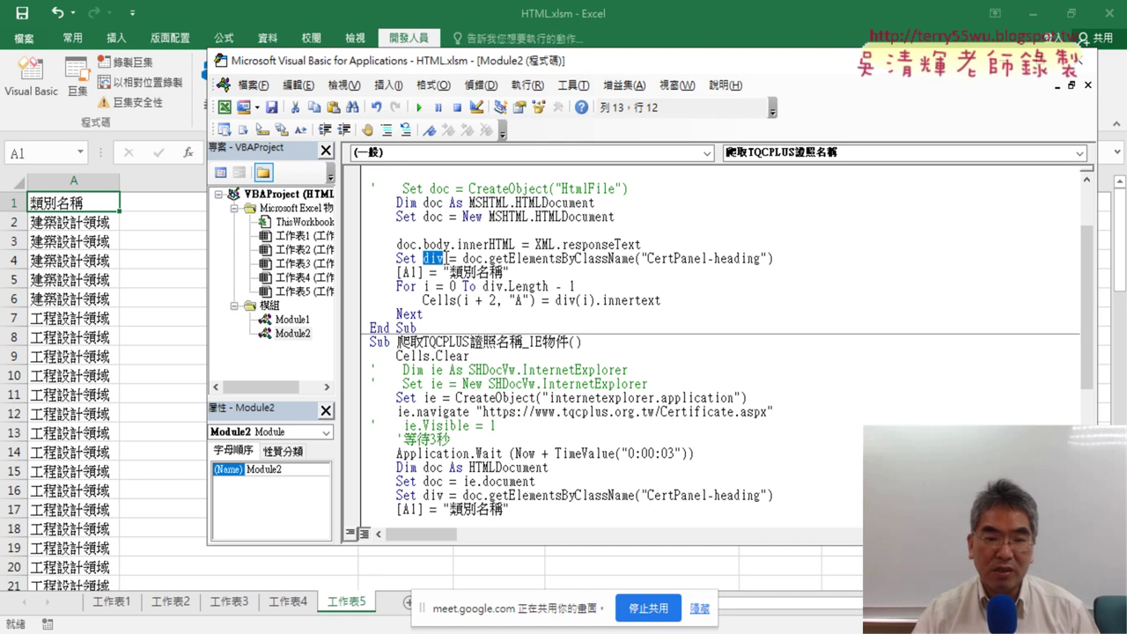
{"action": "left_click_drag", "start_coordinate": [484, 286], "coordinate": [576, 286]}
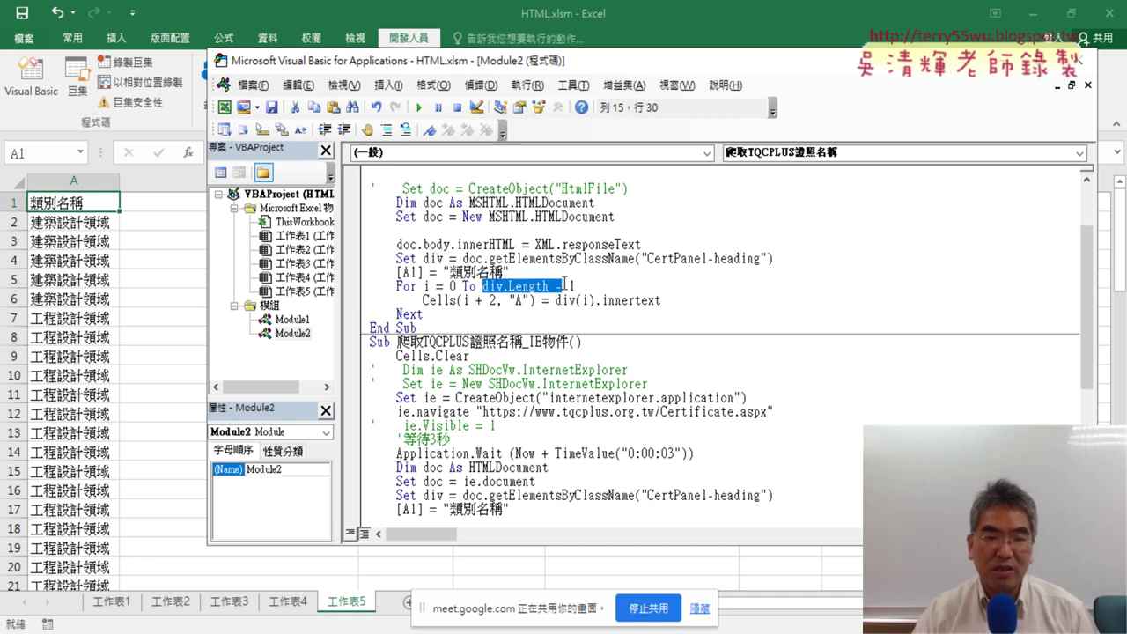
{"action": "double_click", "coordinate": [453, 287]}
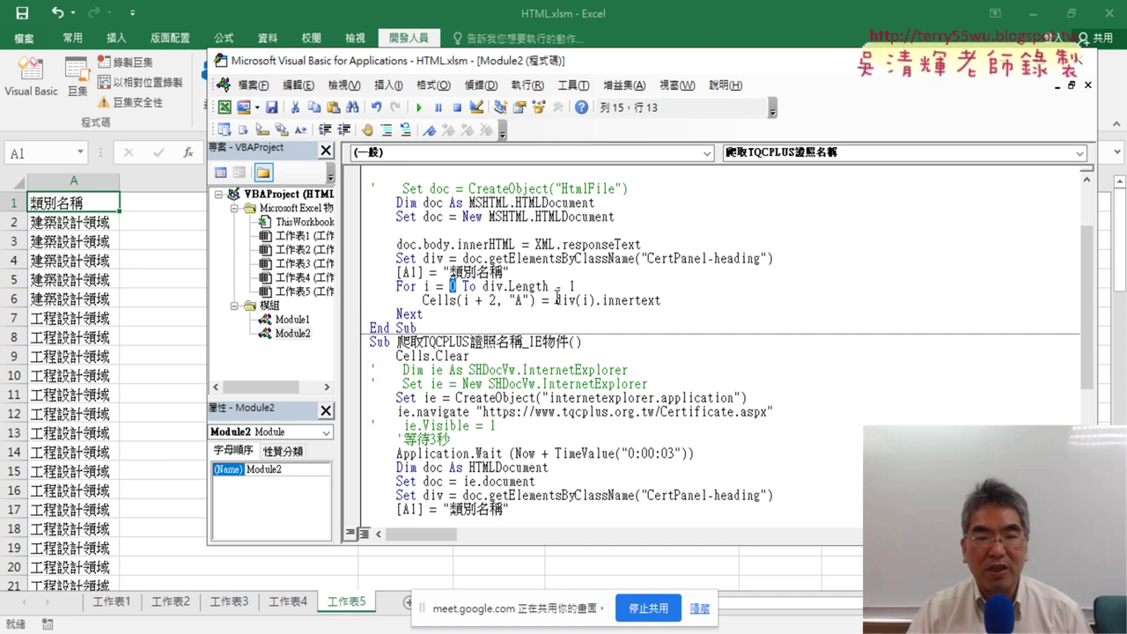
{"action": "left_click_drag", "start_coordinate": [555, 301], "coordinate": [591, 300]}
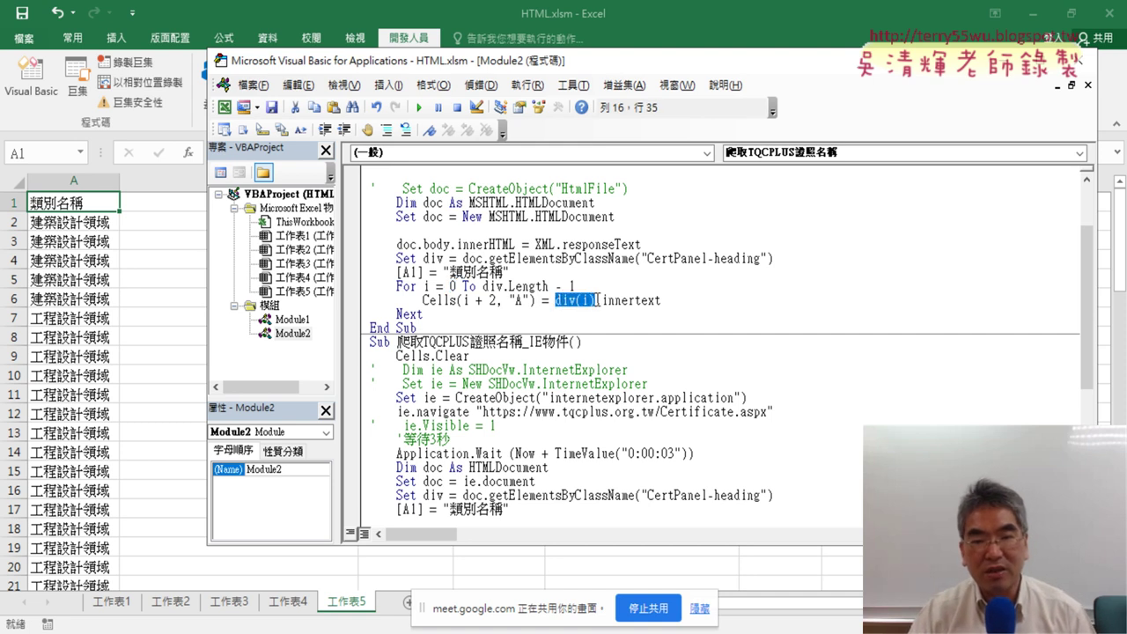
{"action": "left_click_drag", "start_coordinate": [670, 303], "coordinate": [619, 301]}
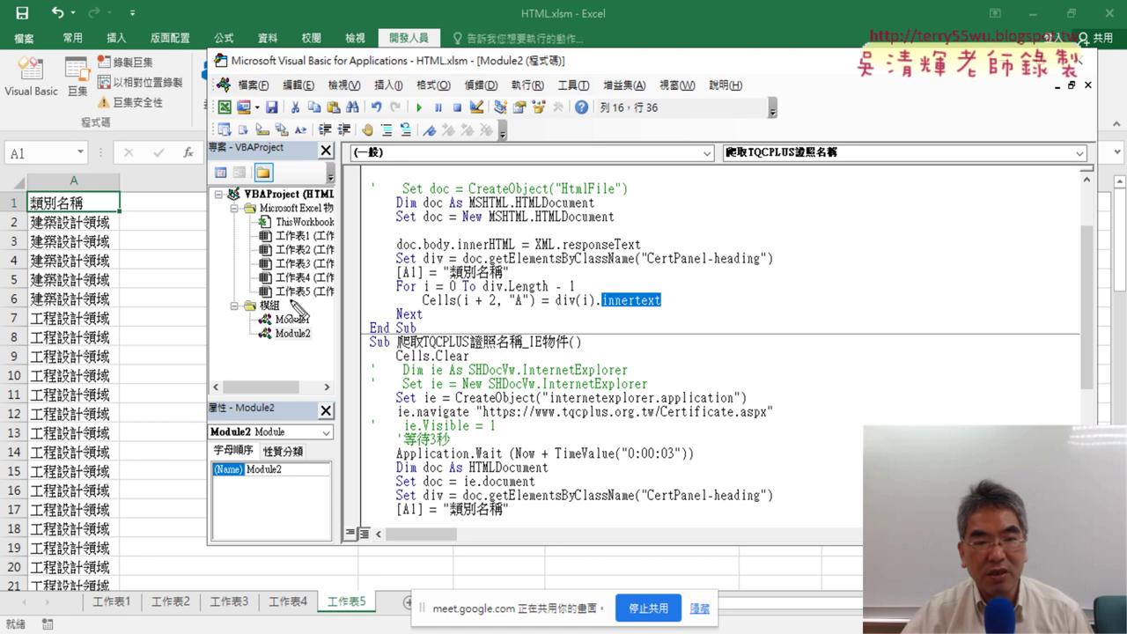
Mark the i + 2 row offset against rows 2 and 3, then clear the marks and select column A
{"action": "left_click_drag", "start_coordinate": [449, 298], "coordinate": [456, 297]}
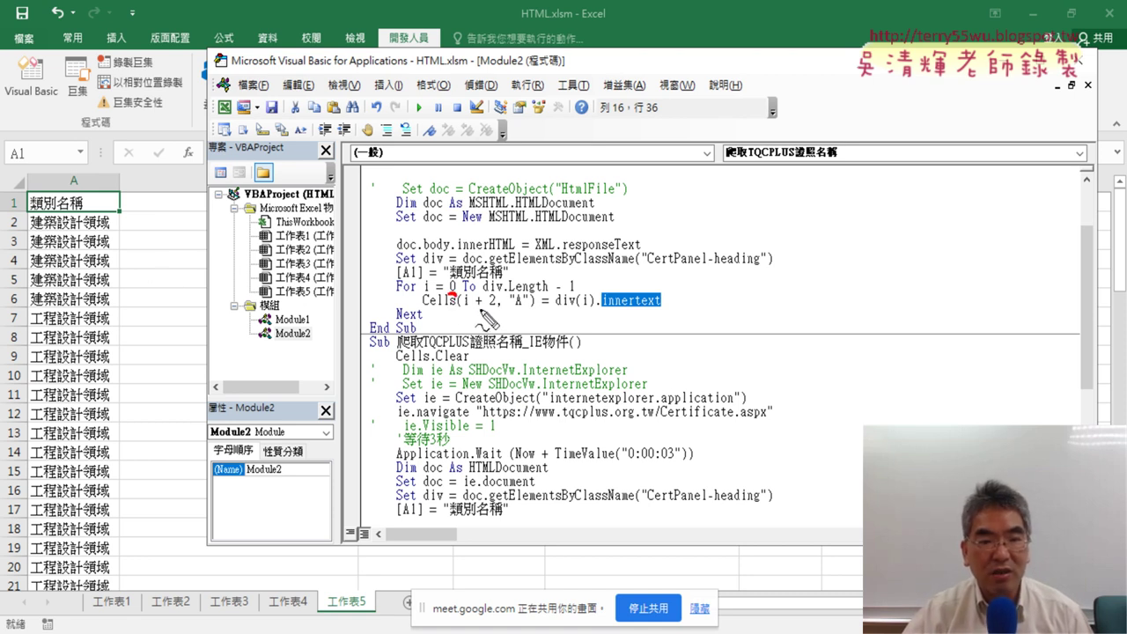
{"action": "left_click_drag", "start_coordinate": [475, 308], "coordinate": [499, 307]}
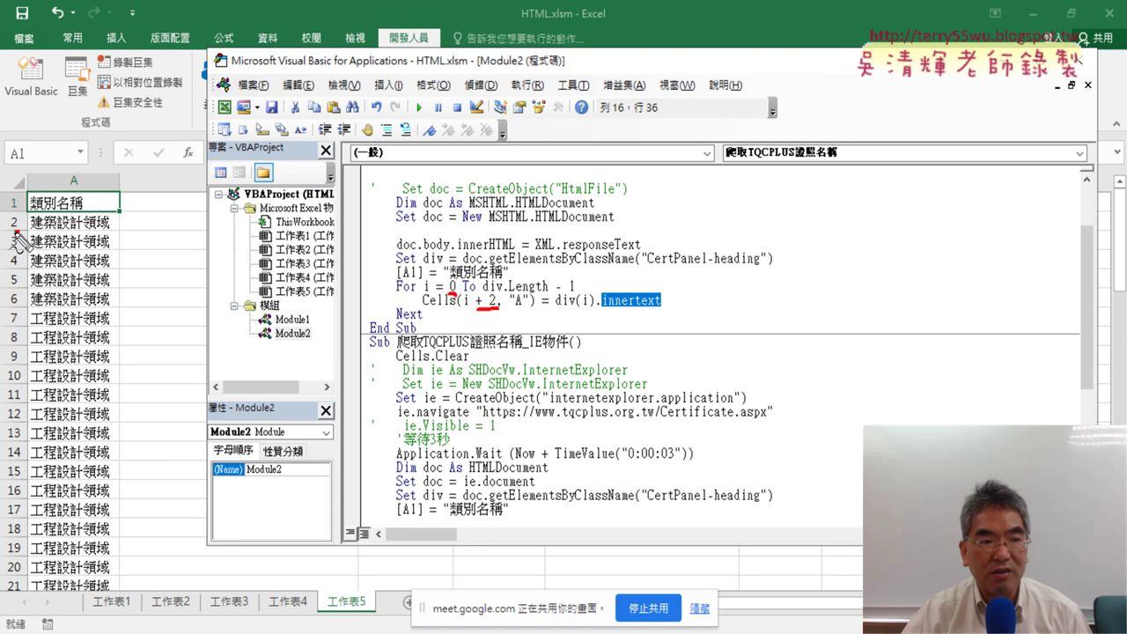
{"action": "left_click_drag", "start_coordinate": [16, 232], "coordinate": [18, 231]}
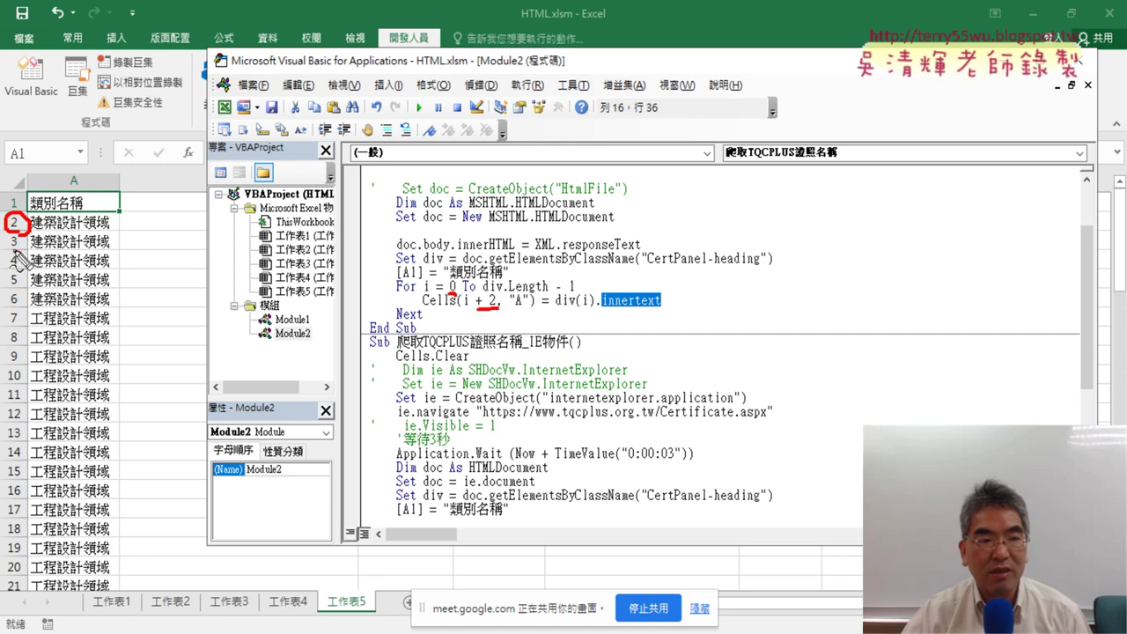
{"action": "left_click_drag", "start_coordinate": [20, 234], "coordinate": [13, 253]}
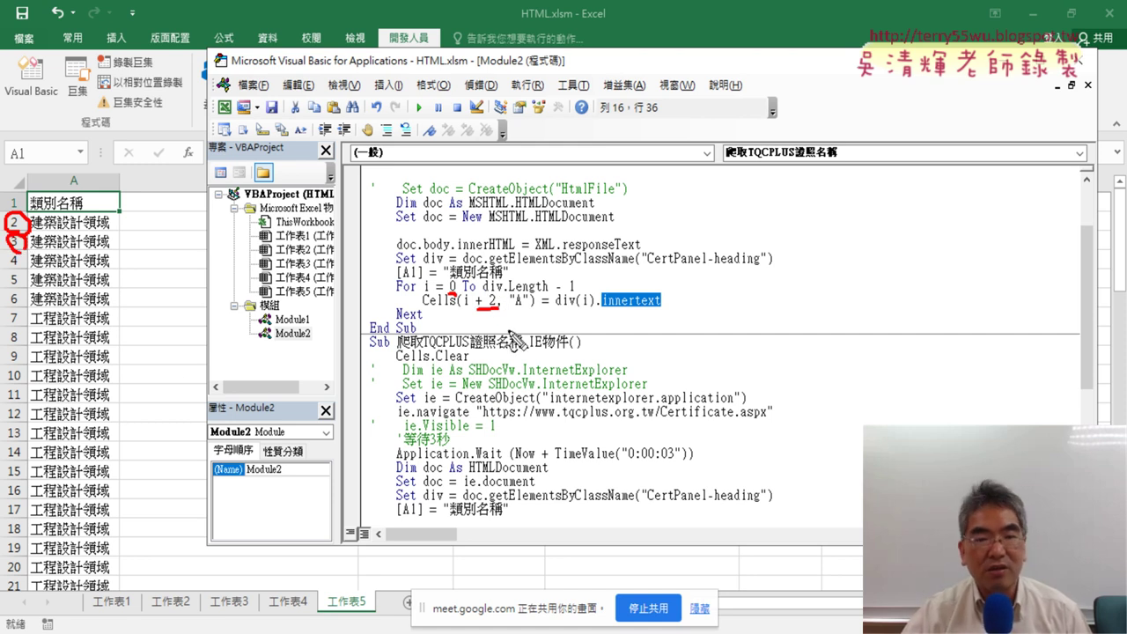
{"action": "mouse_move", "coordinate": [511, 308]}
{"action": "left_mouse_down"}
{"action": "mouse_move", "coordinate": [532, 307]}
{"action": "mouse_move", "coordinate": [503, 313]}
{"action": "left_mouse_up"}
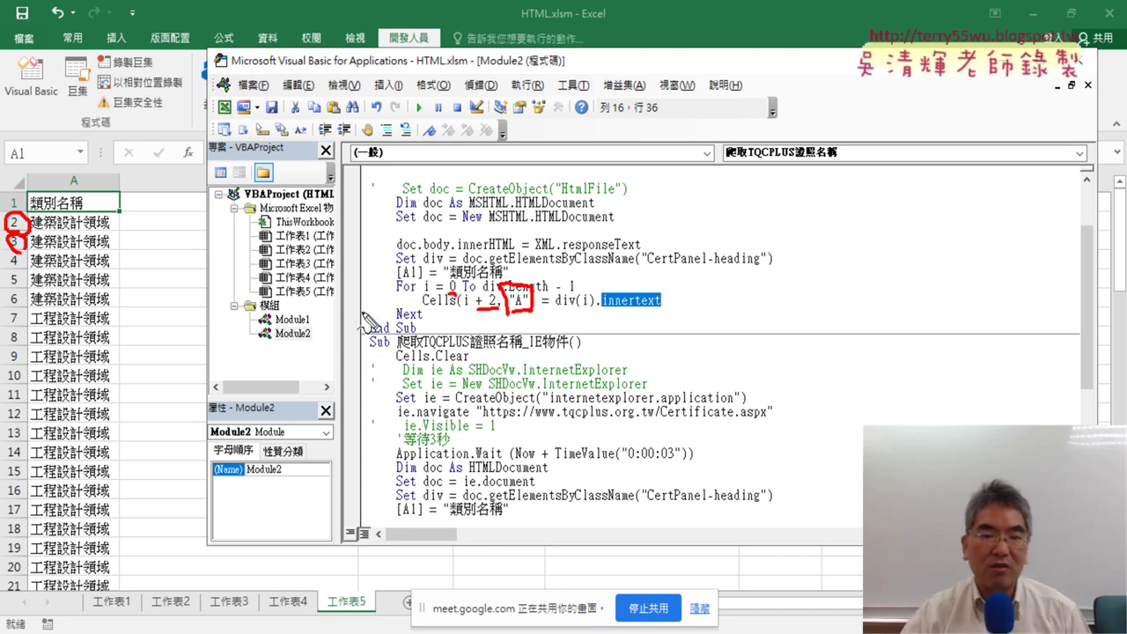
{"action": "key", "text": "Escape"}
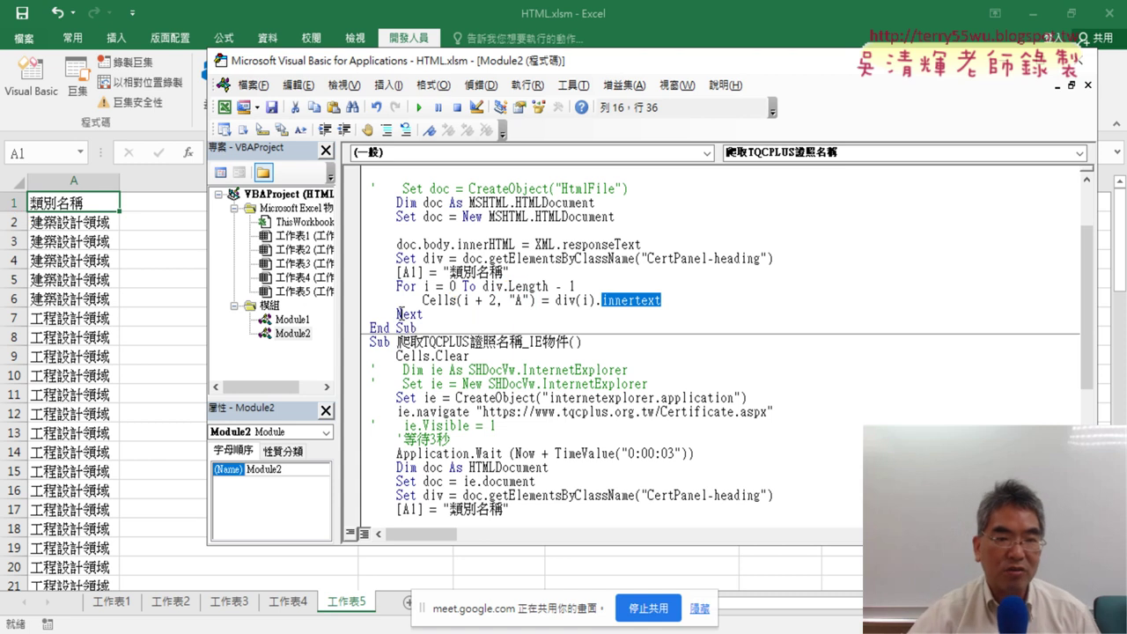
{"action": "left_click", "coordinate": [89, 183]}
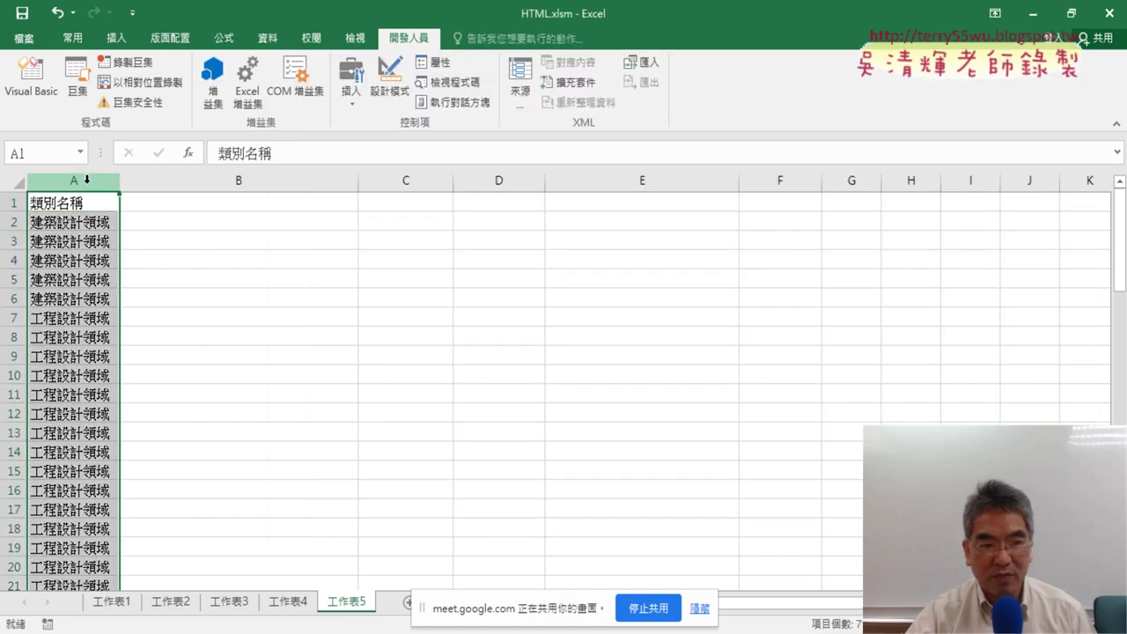
Clear column A and return to the top of the macro code
{"action": "key", "text": "Delete"}
{"action": "left_click", "coordinate": [31, 79]}
{"action": "scroll", "coordinate": [601, 333], "scroll_direction": "up", "scroll_amount": 1}
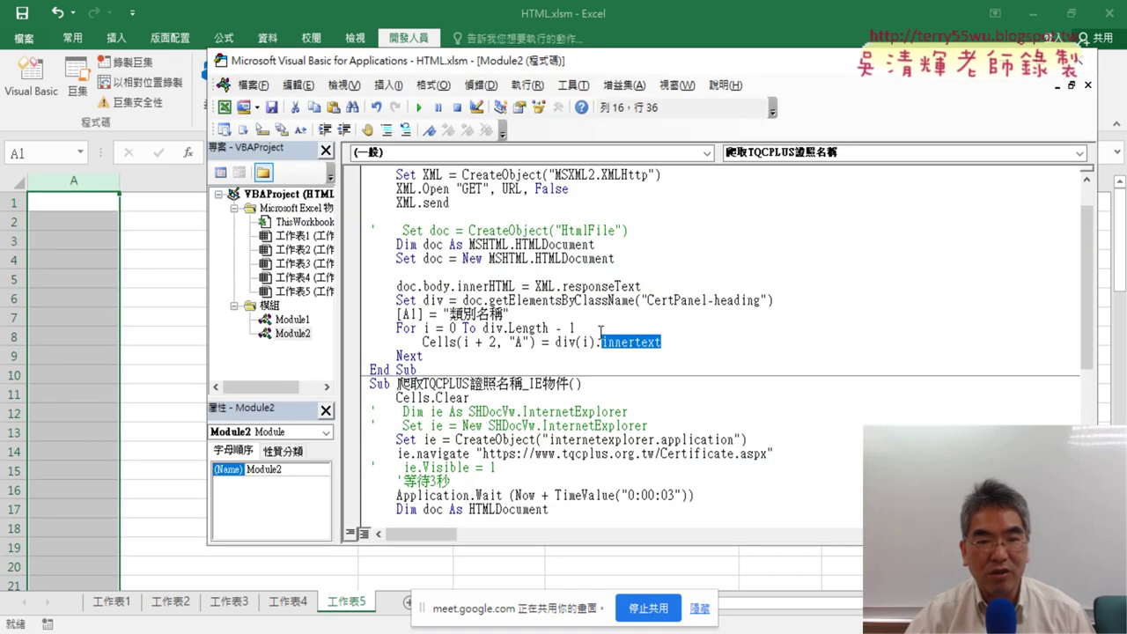
{"action": "scroll", "coordinate": [602, 333], "scroll_direction": "up", "scroll_amount": 1}
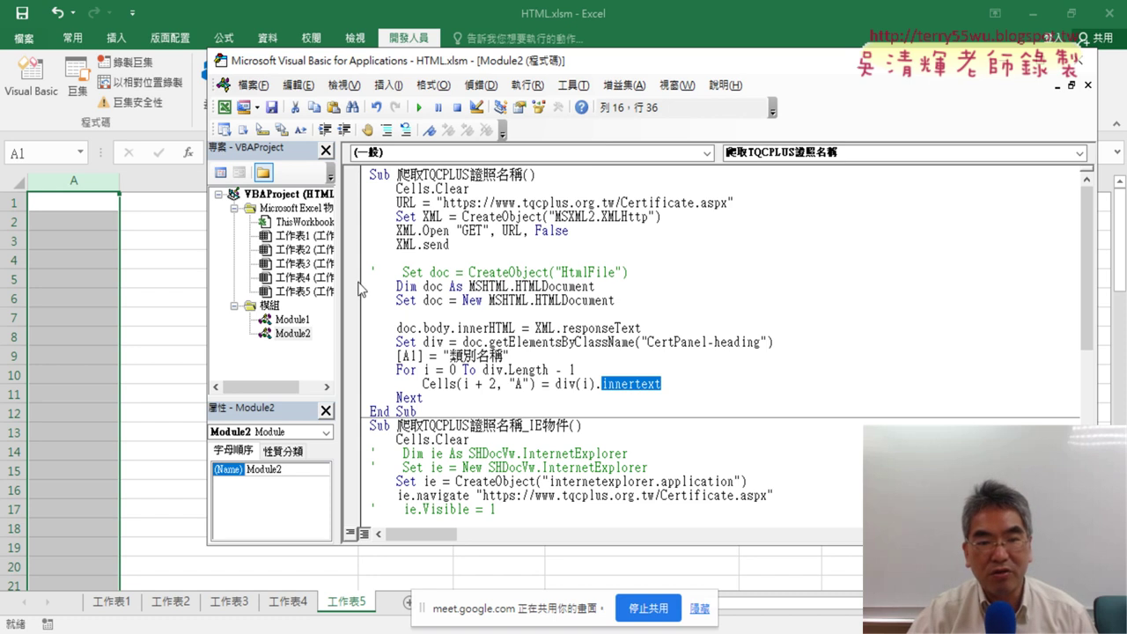
Comment out the Dim/New MSHTML doc lines and reactivate Set doc = CreateObject("HtmlFile")
{"action": "left_click_drag", "start_coordinate": [614, 300], "coordinate": [352, 286]}
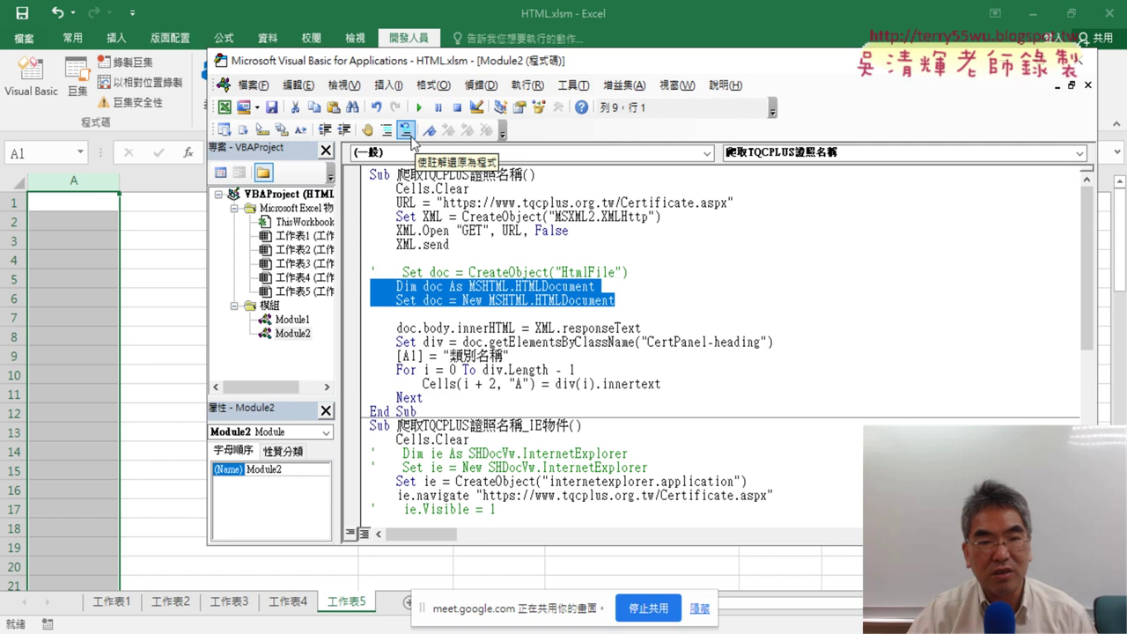
{"action": "left_click", "coordinate": [385, 129]}
{"action": "left_click", "coordinate": [378, 269]}
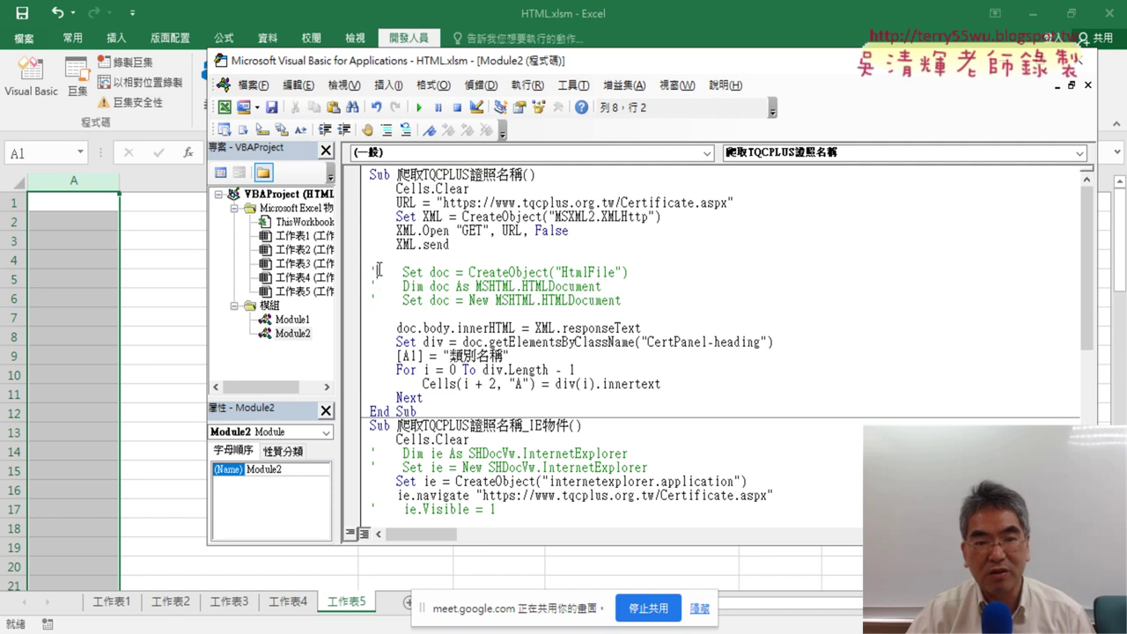
{"action": "left_click_drag", "start_coordinate": [379, 269], "coordinate": [370, 270]}
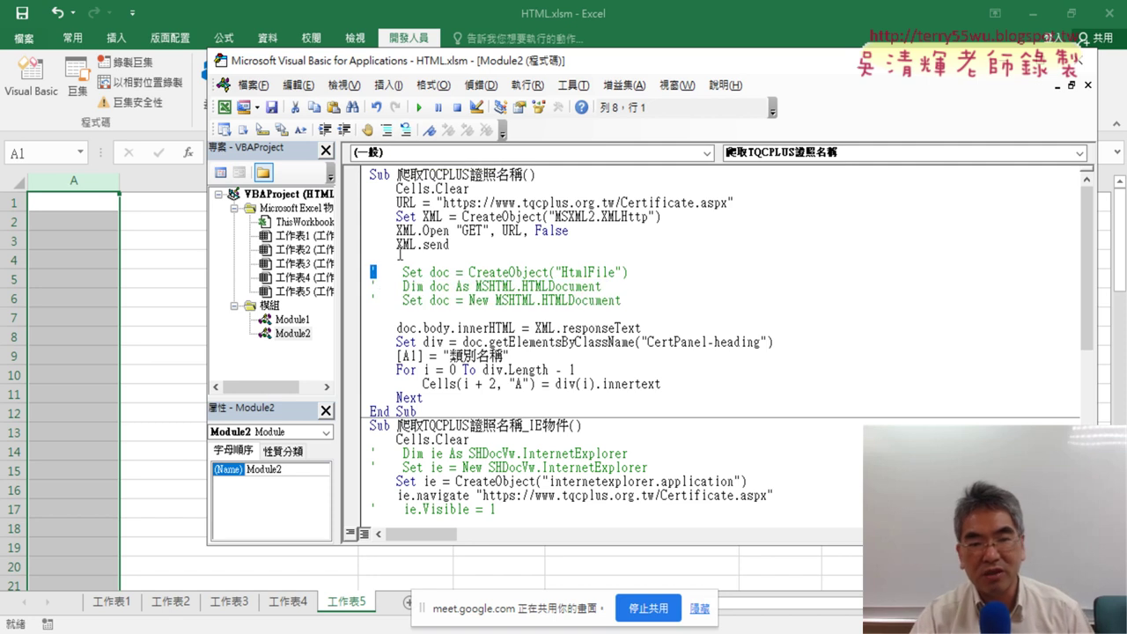
{"action": "key", "text": "Delete"}
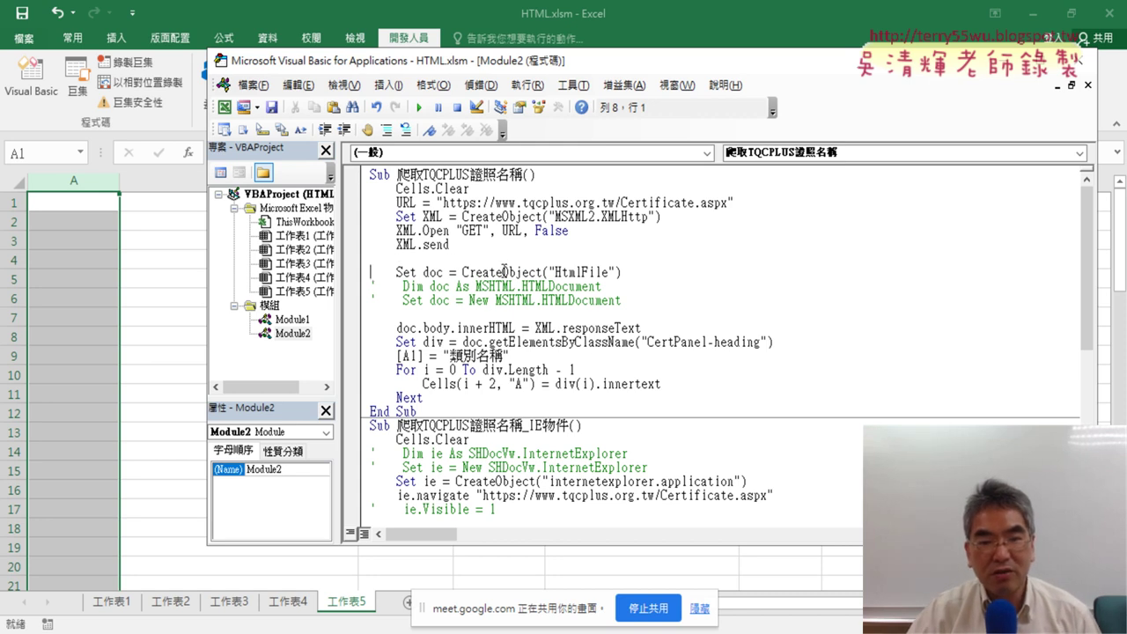
Highlight CreateObject("HtmlFile") and getElementsByClassName, then run the macro, hitting error 438
{"action": "left_click_drag", "start_coordinate": [464, 271], "coordinate": [620, 273]}
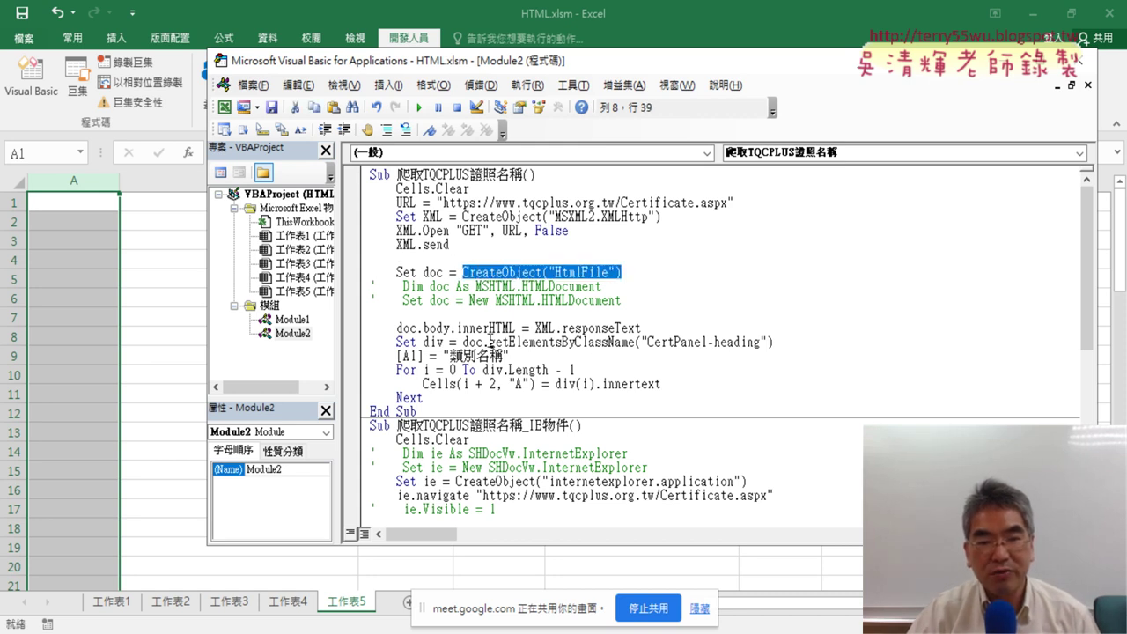
{"action": "left_click_drag", "start_coordinate": [490, 341], "coordinate": [631, 341]}
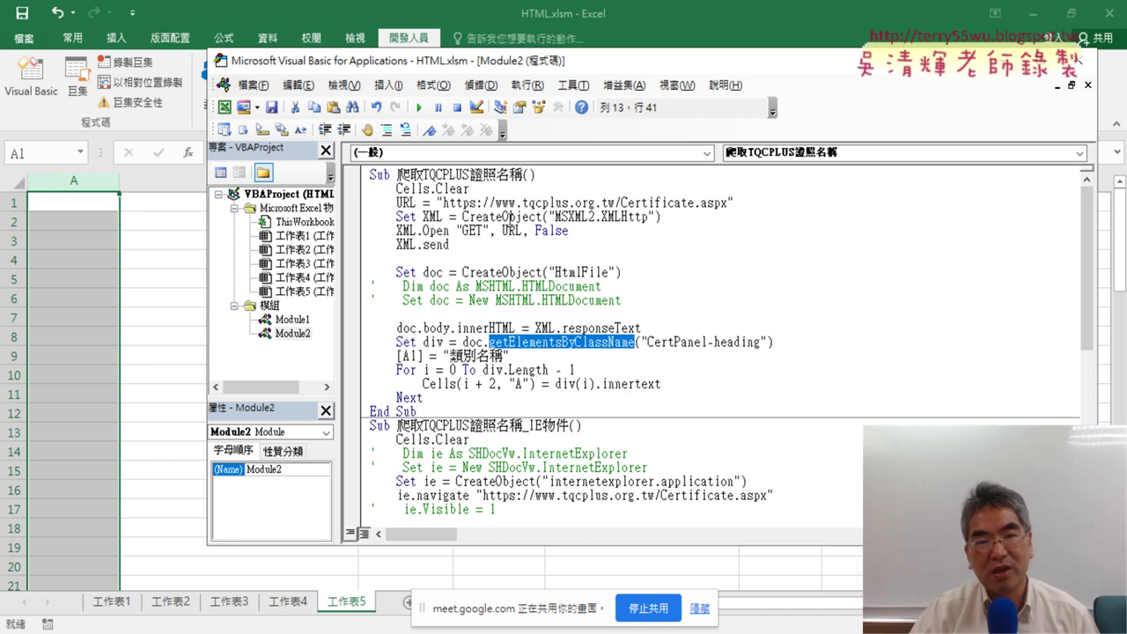
{"action": "left_click", "coordinate": [423, 107]}
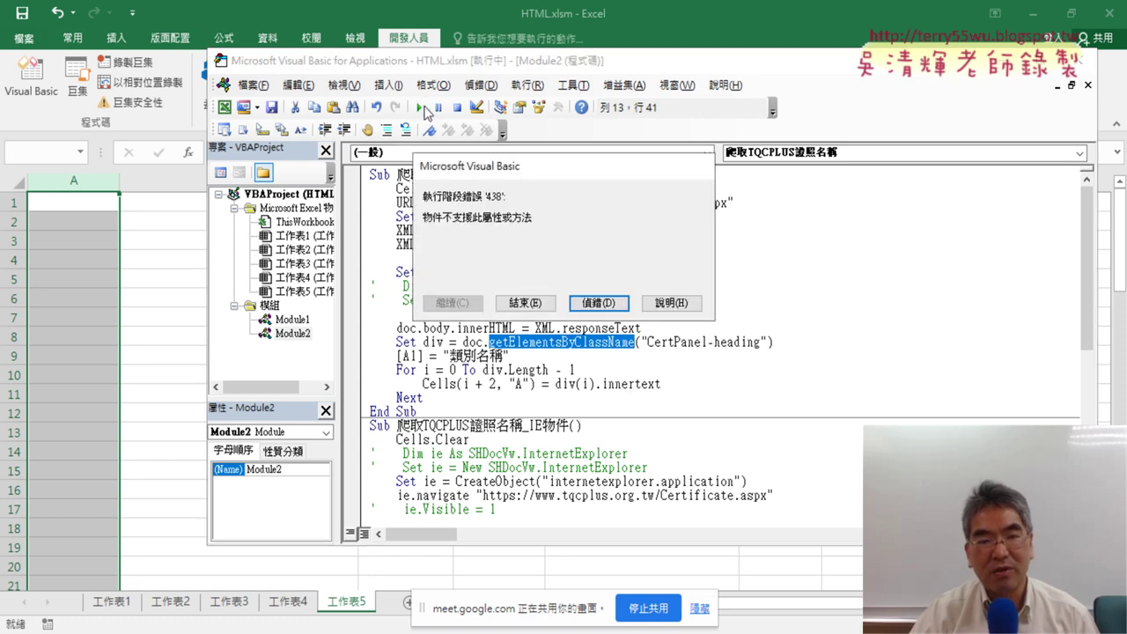
Debug to the failing line, then rerun the macro to reproduce error 438
{"action": "left_click", "coordinate": [597, 303]}
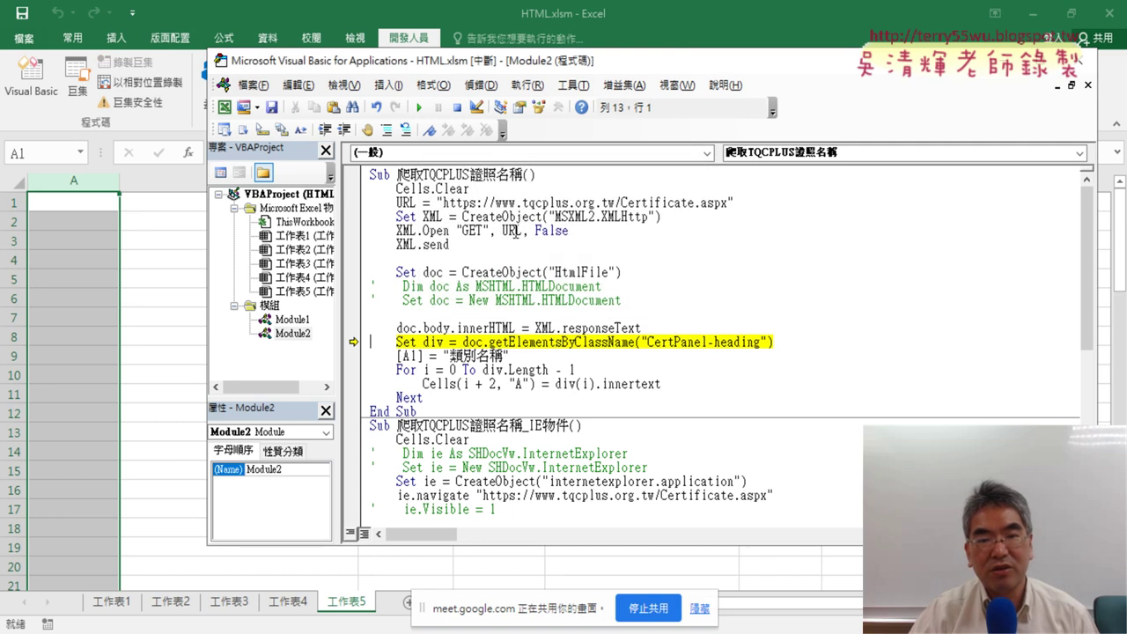
{"action": "left_click", "coordinate": [420, 108]}
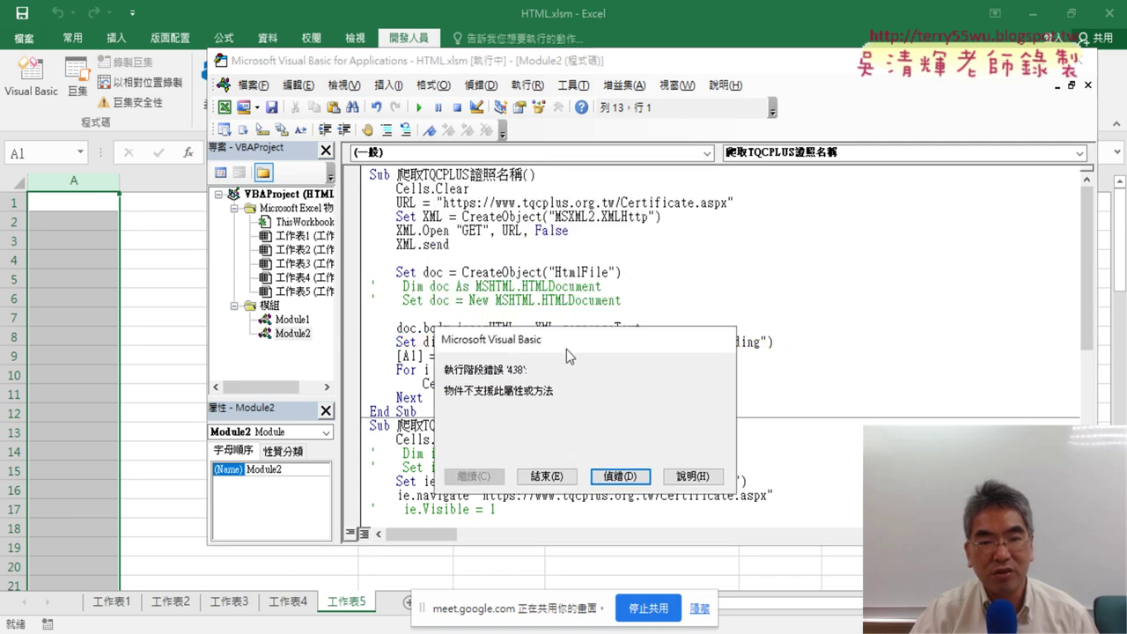
{"action": "left_click_drag", "start_coordinate": [547, 179], "coordinate": [538, 363]}
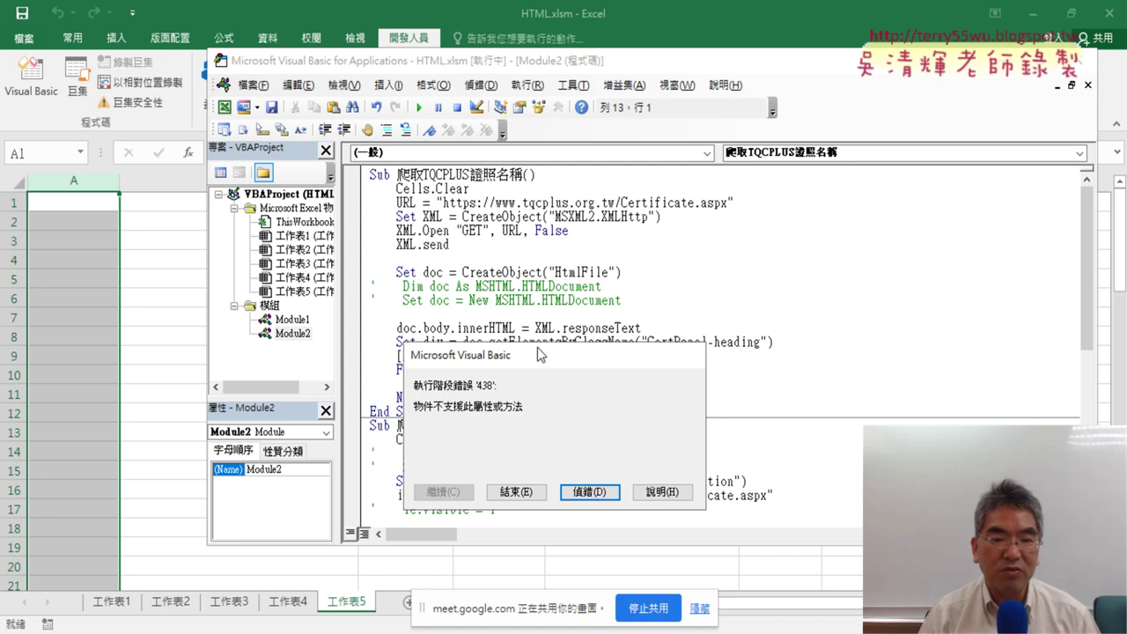
Mark 屬性 and 方法 in the error 438 message, then Debug to the getElementsByClassName line
{"action": "key", "text": "ctrl+2"}
{"action": "left_click", "coordinate": [537, 346]}
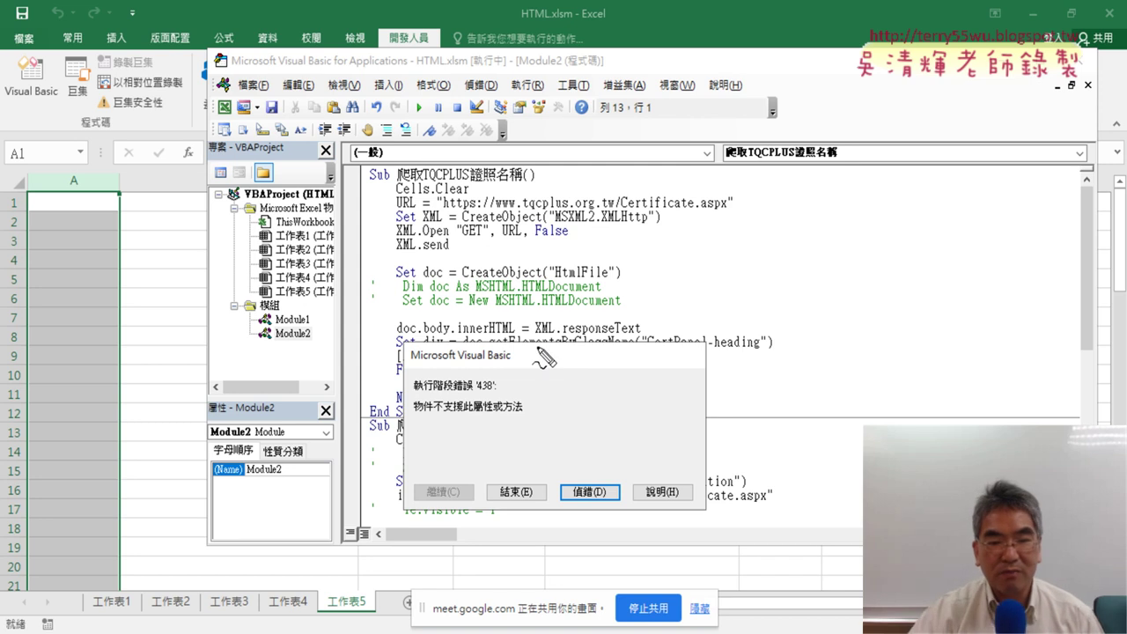
{"action": "left_click_drag", "start_coordinate": [476, 411], "coordinate": [493, 411]}
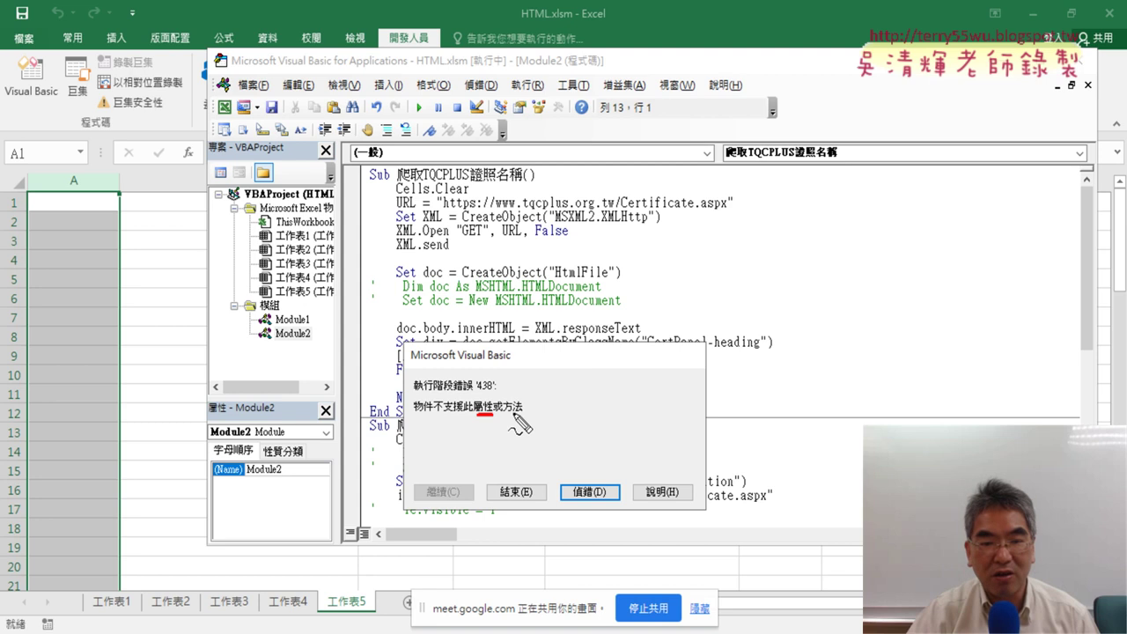
{"action": "mouse_move", "coordinate": [504, 411]}
{"action": "left_mouse_down"}
{"action": "mouse_move", "coordinate": [523, 411]}
{"action": "mouse_move", "coordinate": [515, 396]}
{"action": "left_mouse_up"}
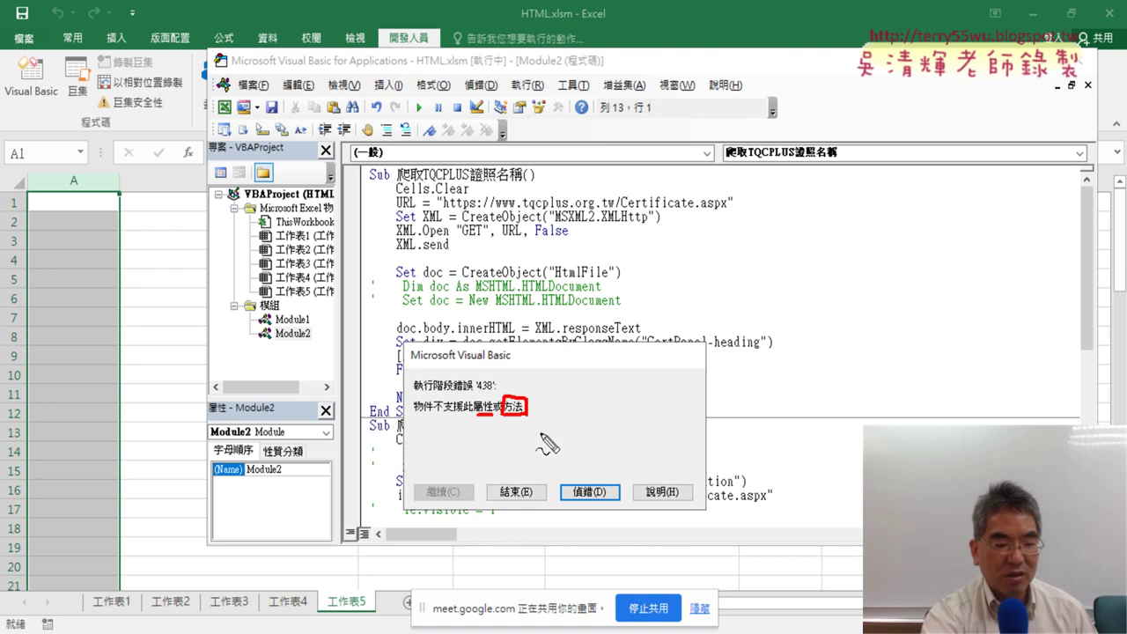
{"action": "key", "text": "Escape"}
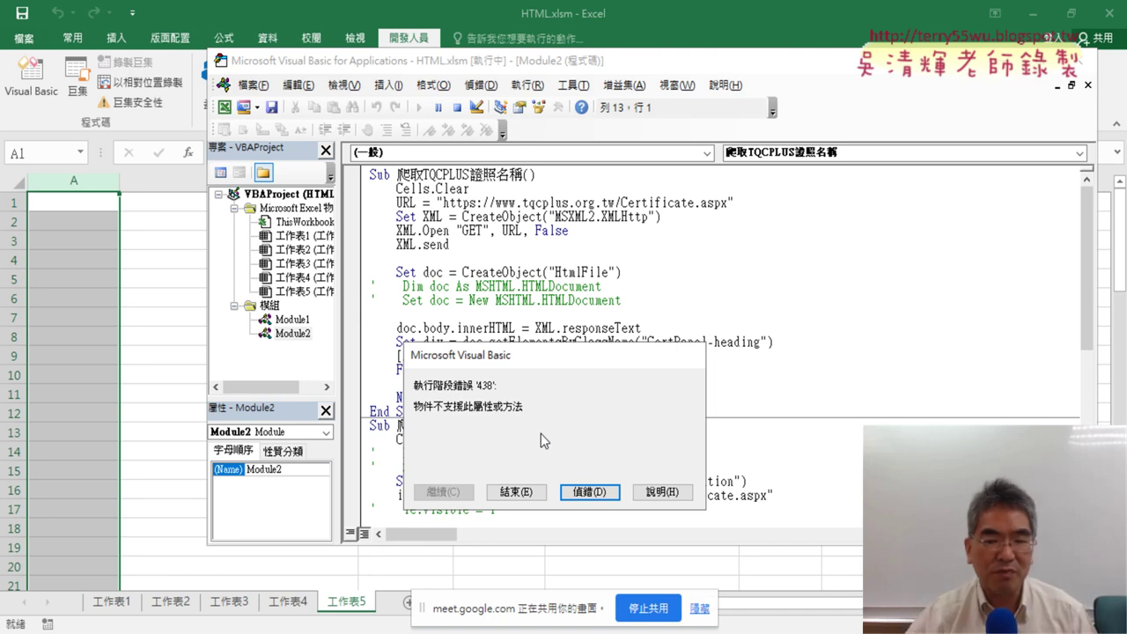
{"action": "left_click", "coordinate": [588, 491]}
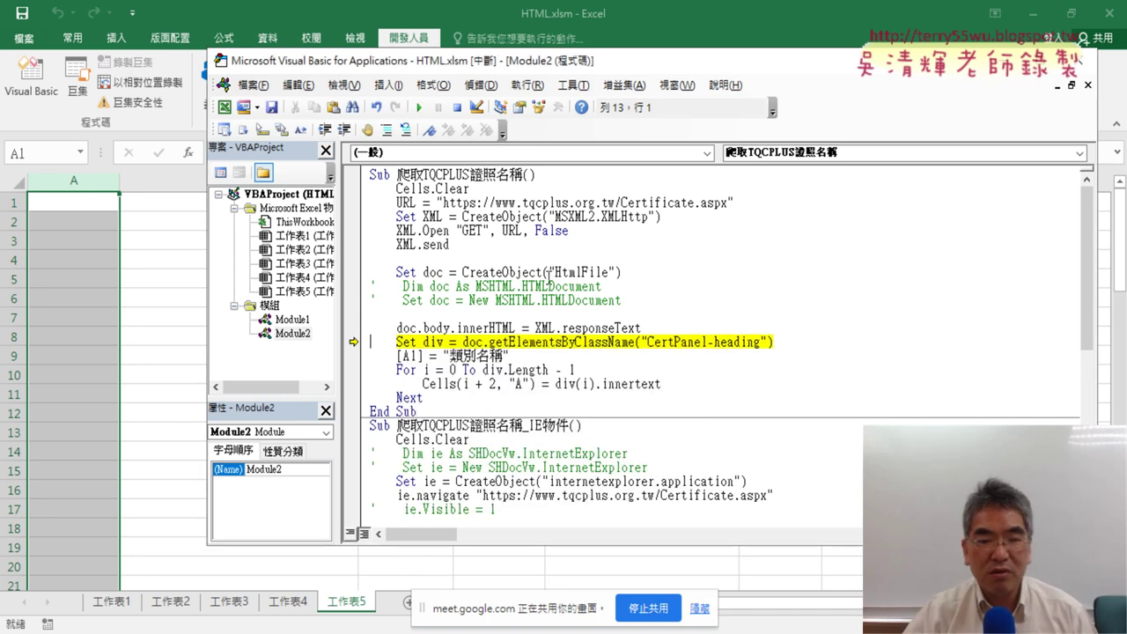
Reset the macro and review the doc variable, CreateObject("HtmlFile") line and commented MSHTML lines
{"action": "left_click", "coordinate": [456, 107]}
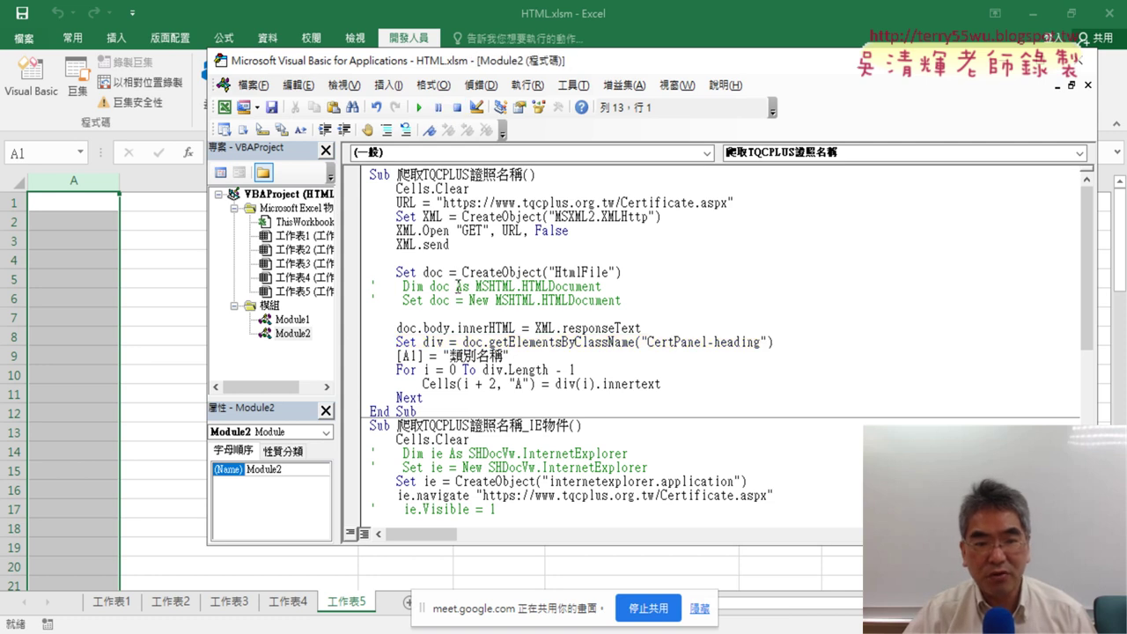
{"action": "left_click_drag", "start_coordinate": [462, 272], "coordinate": [626, 266]}
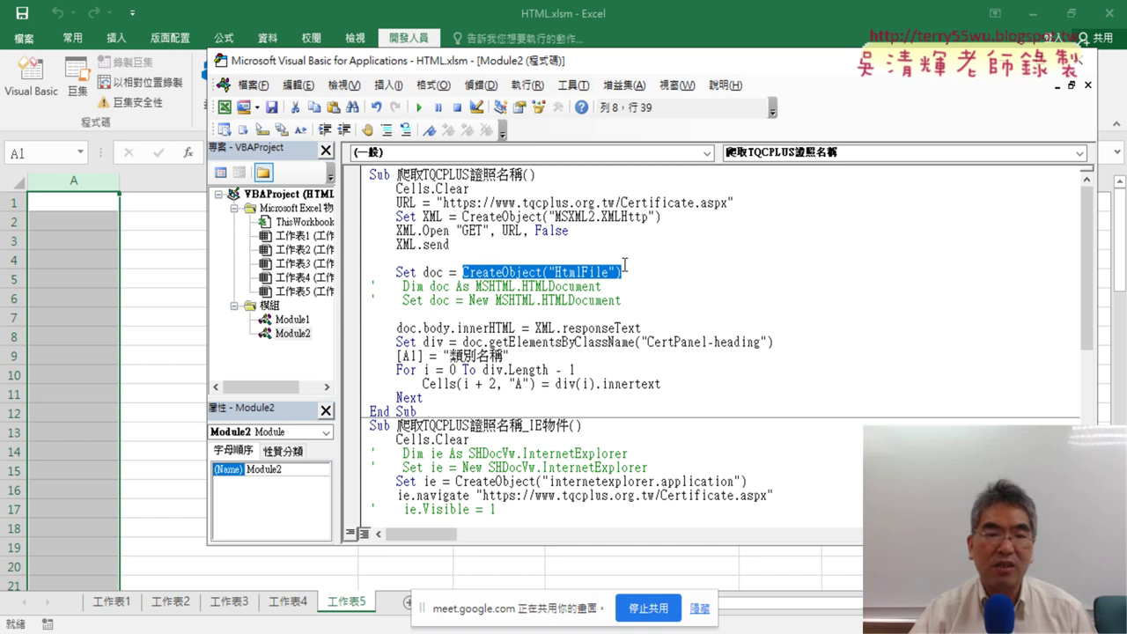
{"action": "left_click", "coordinate": [440, 272]}
{"action": "double_click", "coordinate": [432, 272]}
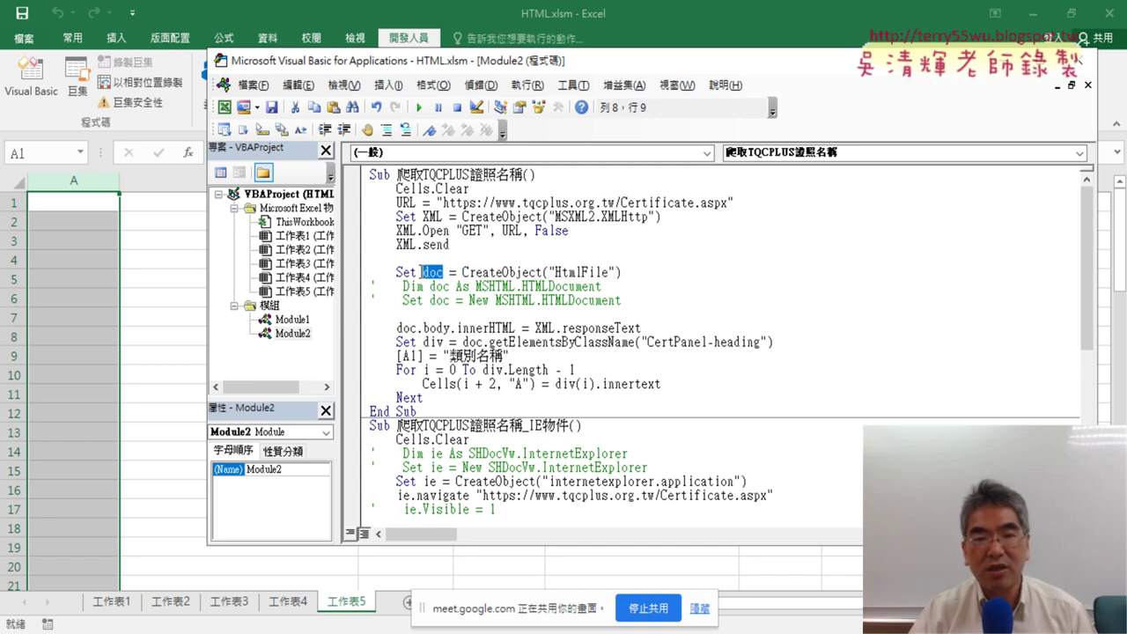
{"action": "left_click", "coordinate": [437, 272]}
{"action": "left_click_drag", "start_coordinate": [623, 300], "coordinate": [366, 291]}
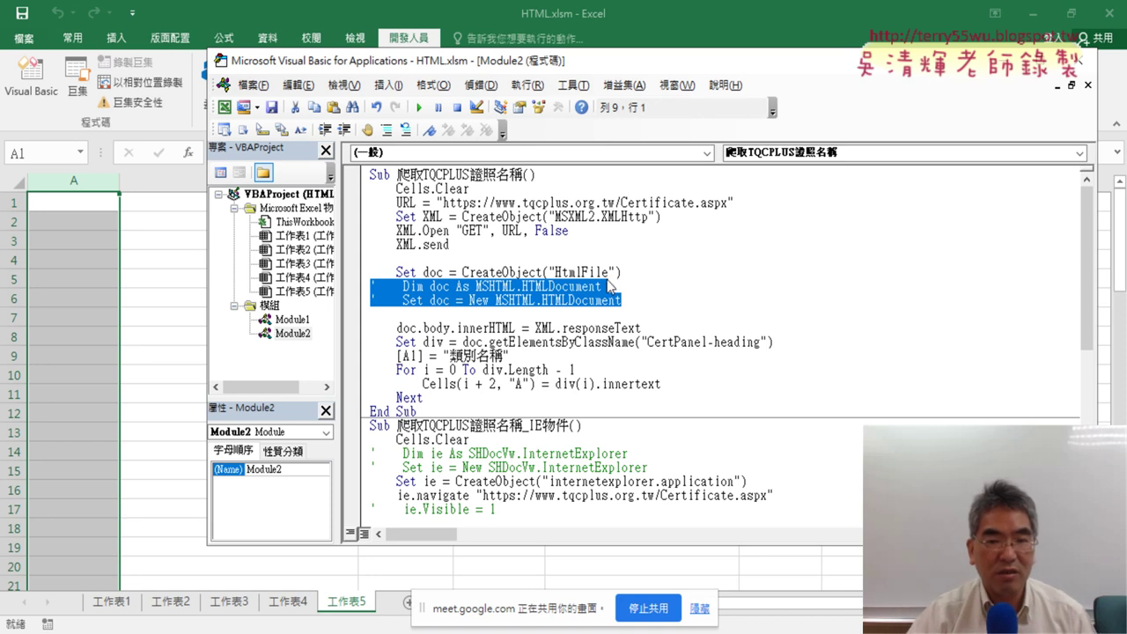
{"action": "left_click", "coordinate": [633, 274]}
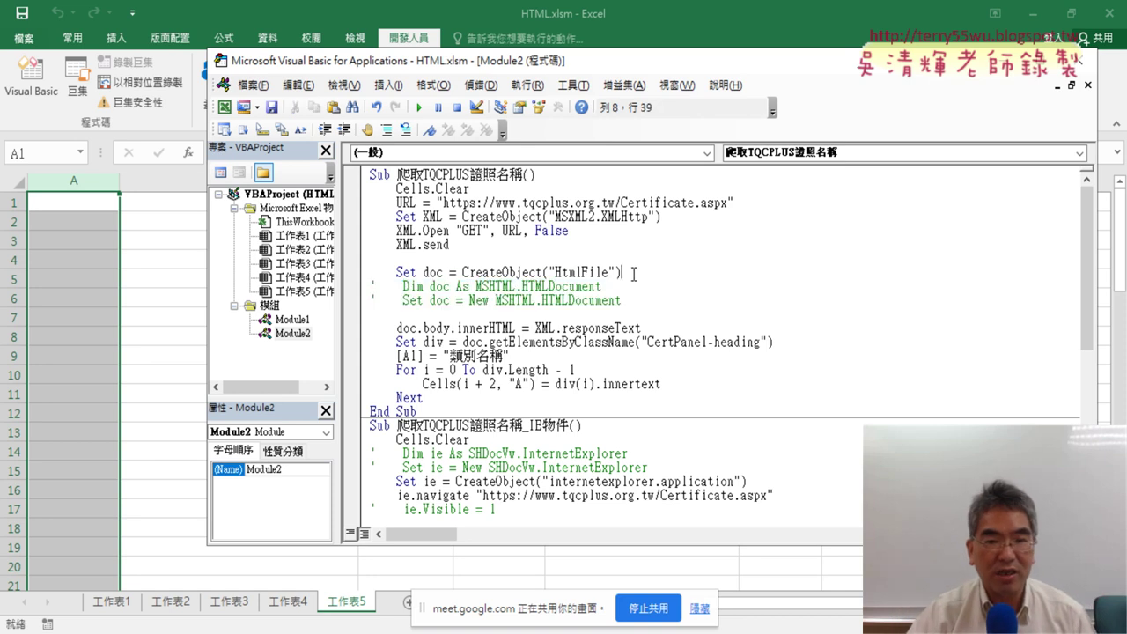
{"action": "left_click", "coordinate": [386, 130]}
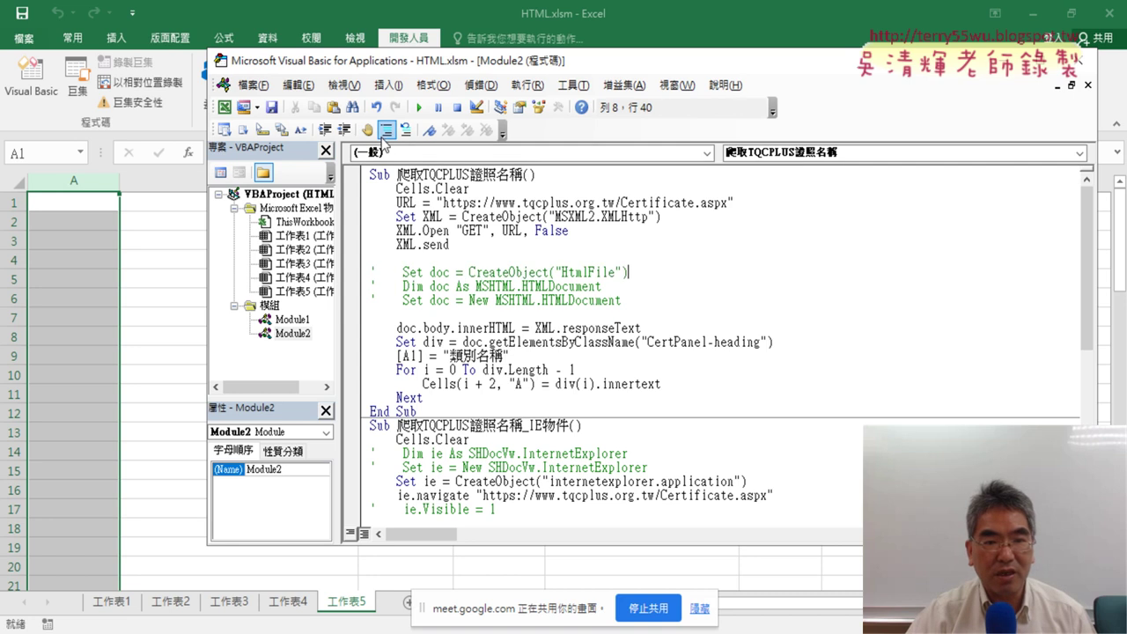
{"action": "left_click_drag", "start_coordinate": [621, 304], "coordinate": [357, 289]}
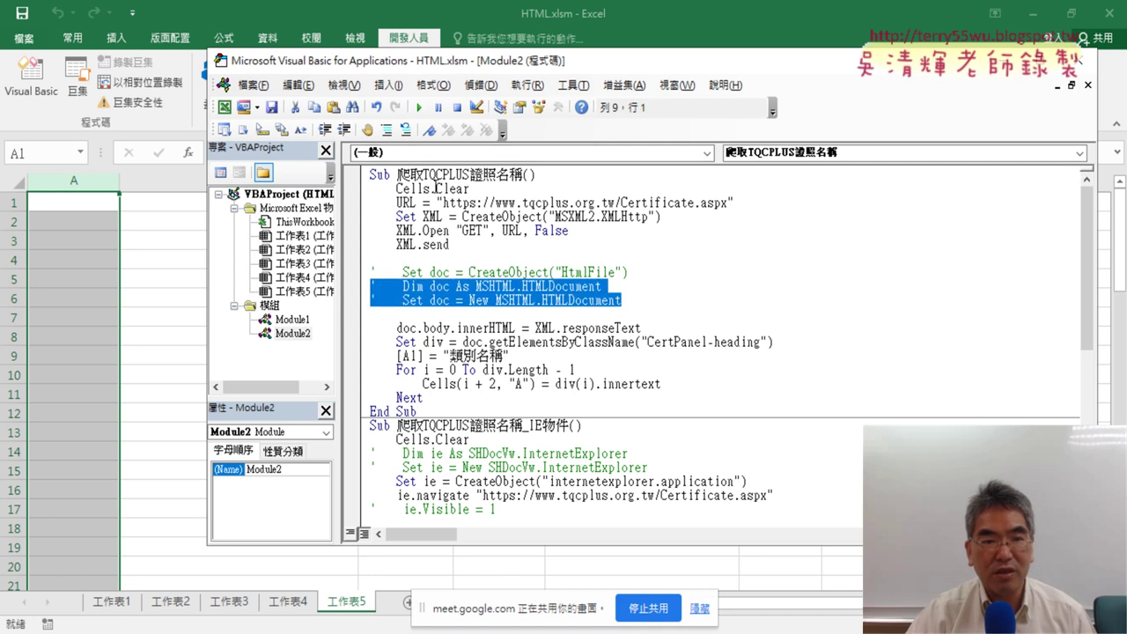
{"action": "left_click", "coordinate": [405, 130]}
{"action": "left_click", "coordinate": [605, 310]}
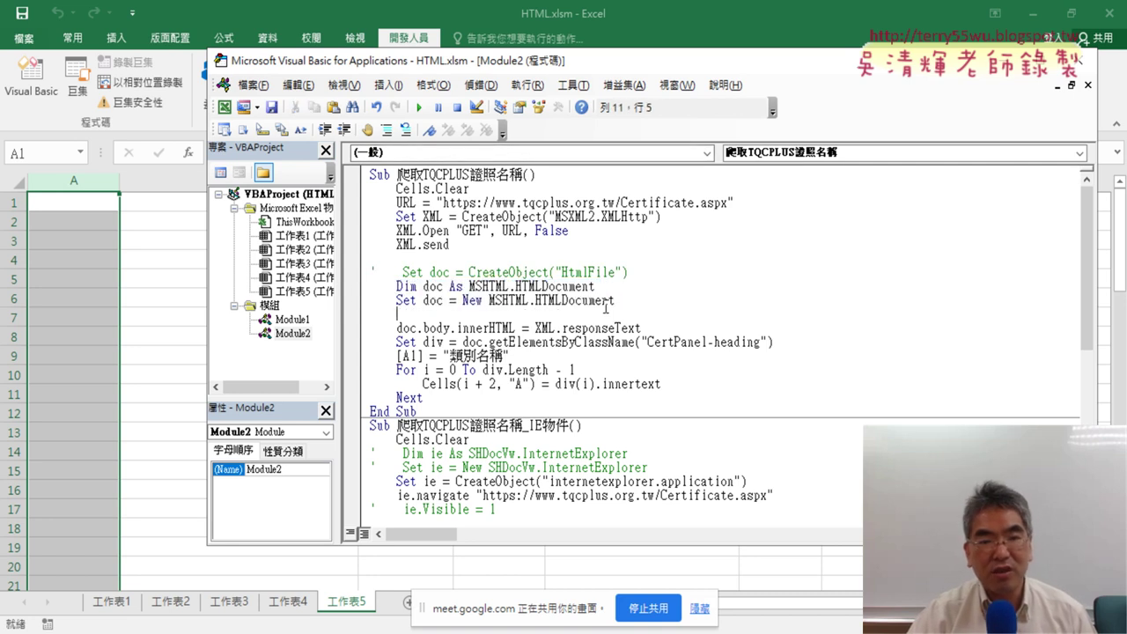
{"action": "left_click_drag", "start_coordinate": [397, 286], "coordinate": [509, 286]}
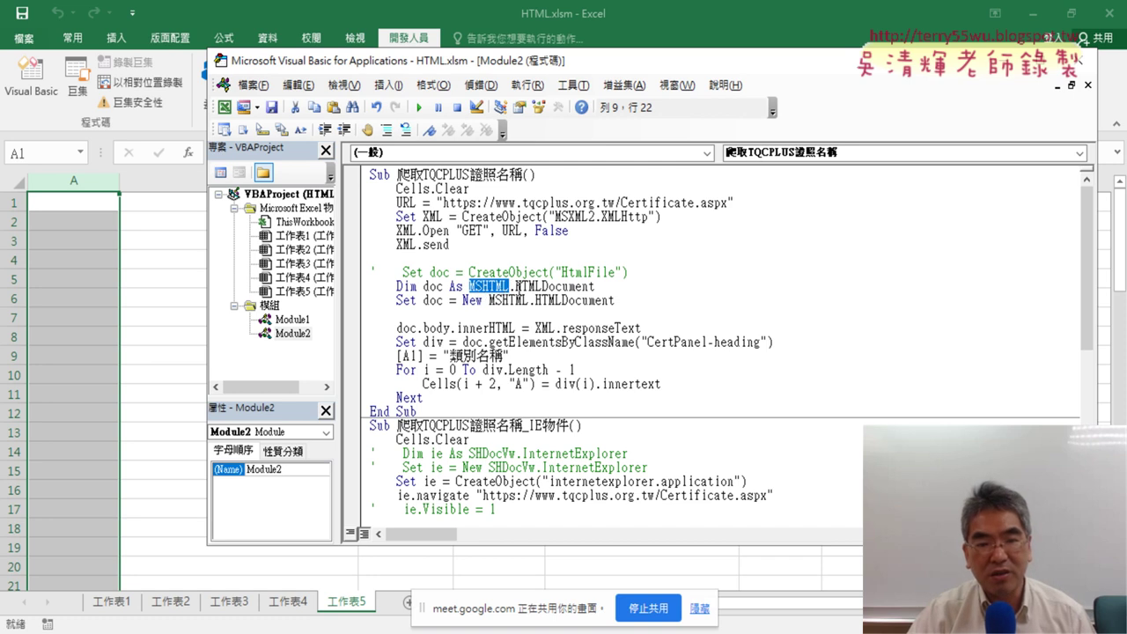
{"action": "left_click_drag", "start_coordinate": [515, 286], "coordinate": [599, 286]}
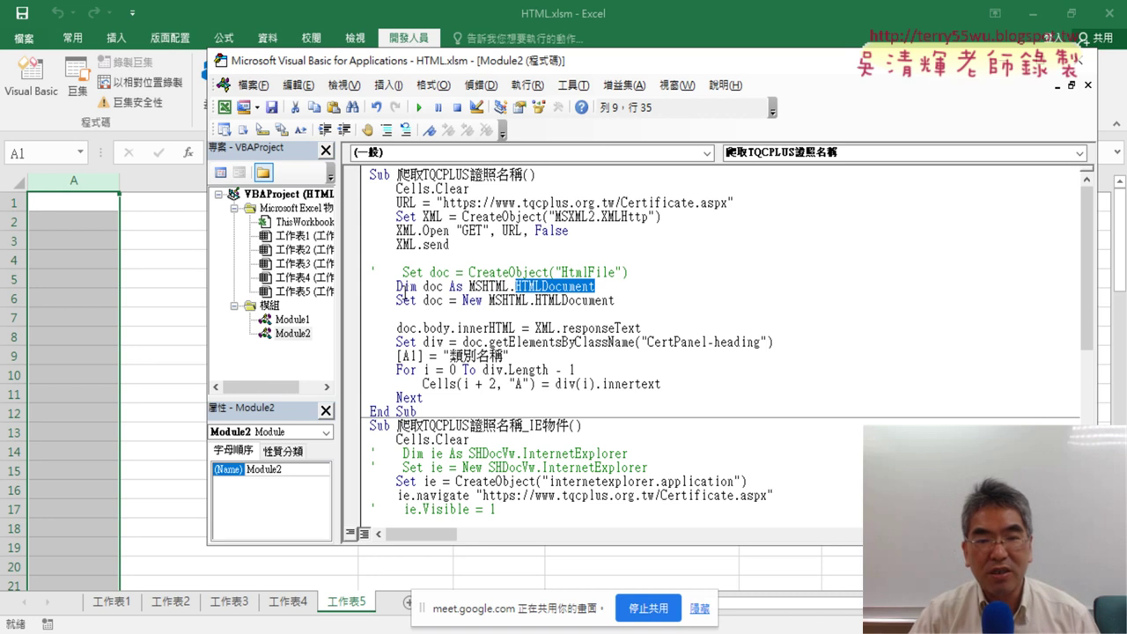
{"action": "left_click_drag", "start_coordinate": [397, 287], "coordinate": [416, 288]}
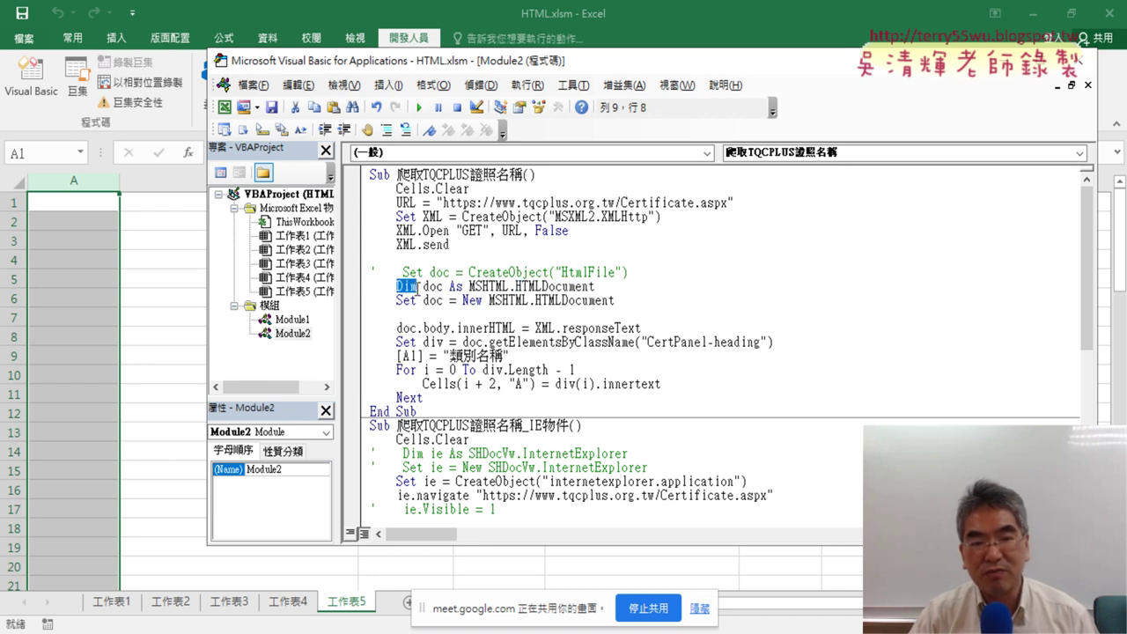
{"action": "left_click_drag", "start_coordinate": [397, 300], "coordinate": [482, 301]}
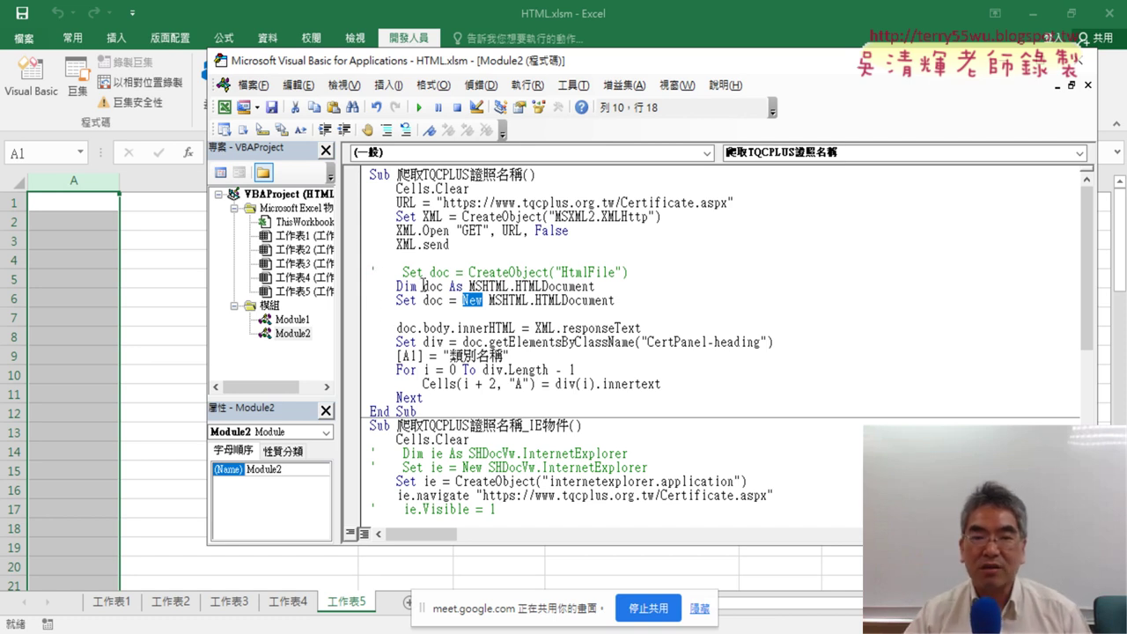
{"action": "left_click_drag", "start_coordinate": [607, 300], "coordinate": [362, 287]}
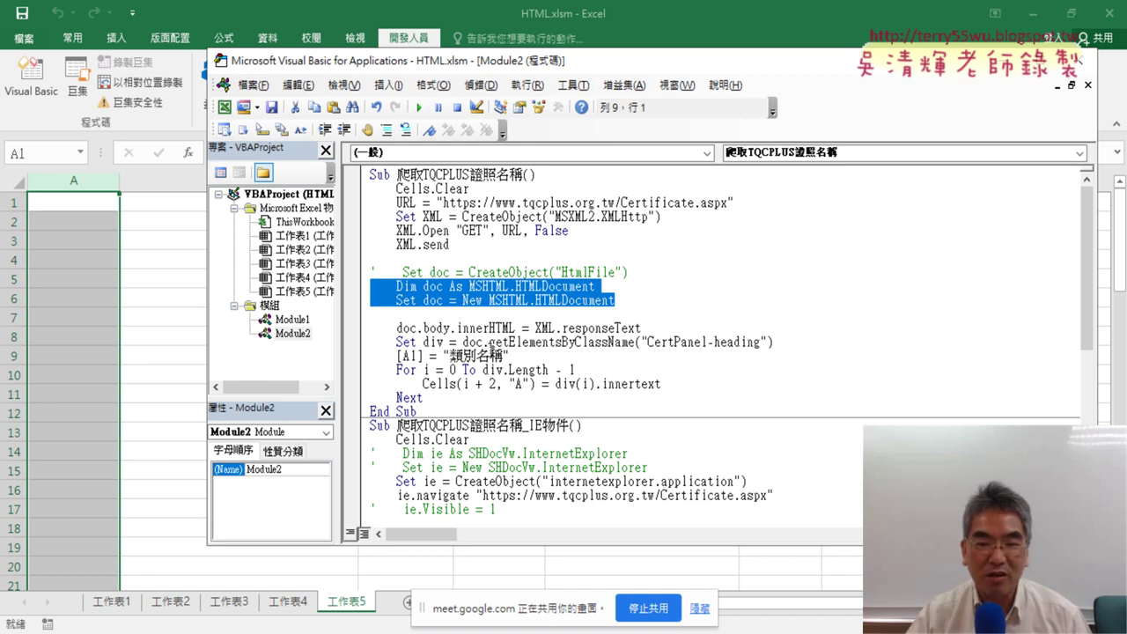
{"action": "left_click_drag", "start_coordinate": [483, 343], "coordinate": [773, 343]}
{"action": "key", "text": "ctrl+c"}
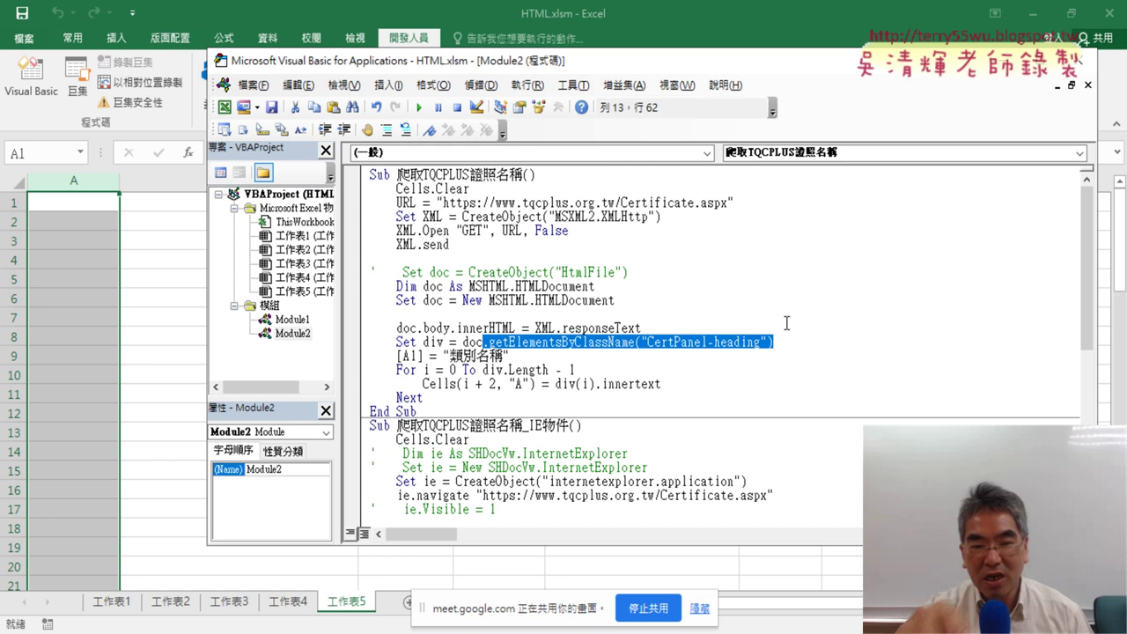
{"action": "type", "text": "."}
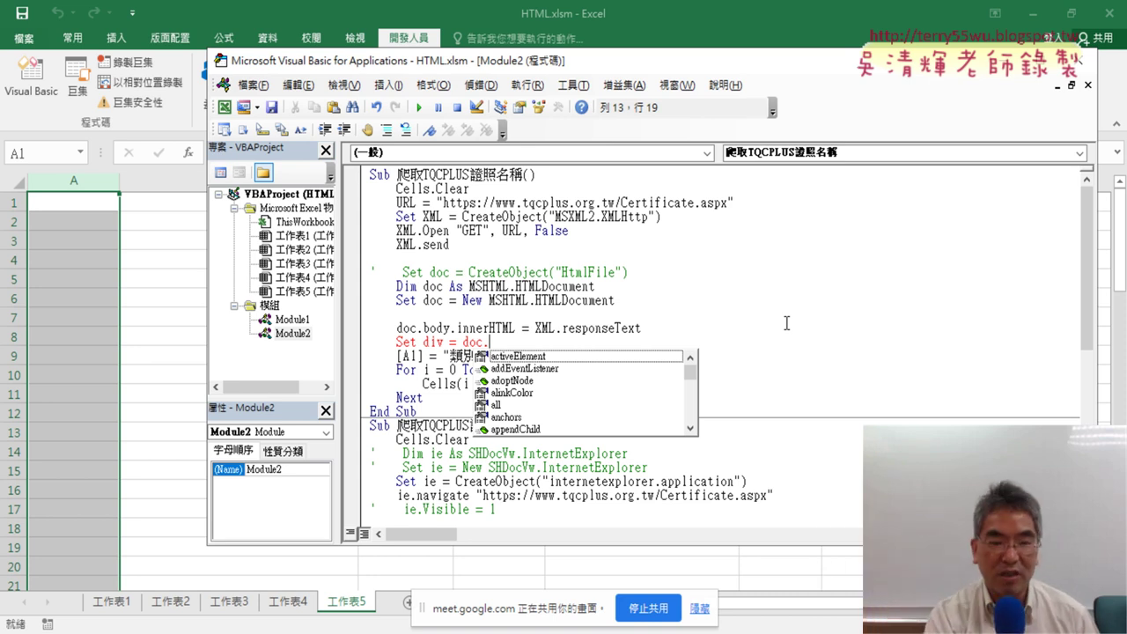
{"action": "key", "text": "ctrl+v"}
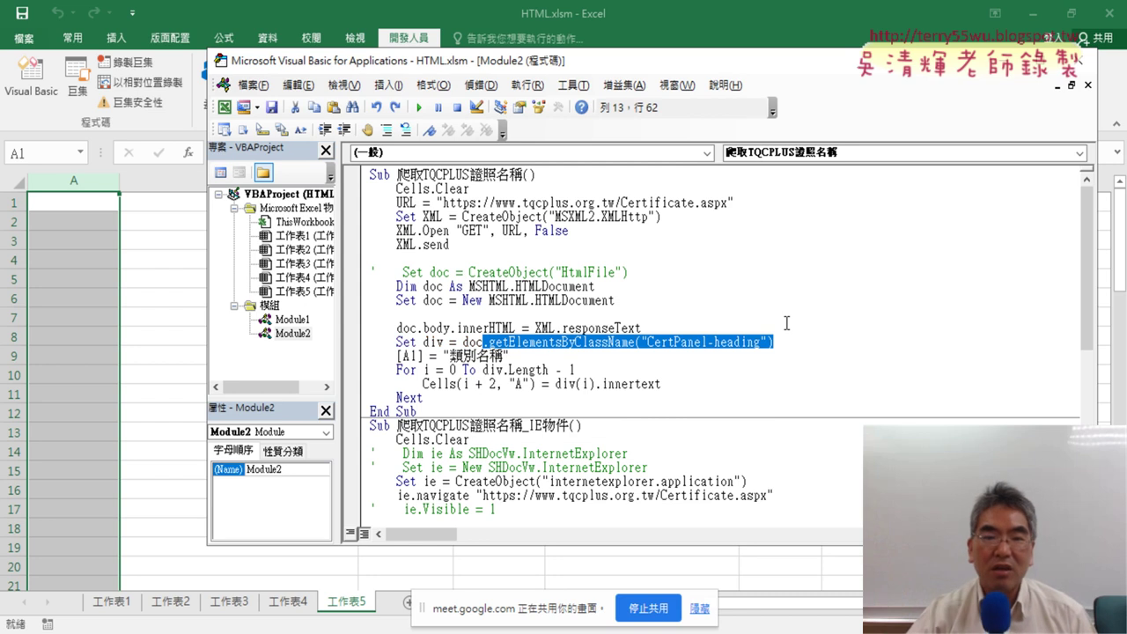
{"action": "left_click_drag", "start_coordinate": [621, 300], "coordinate": [368, 287]}
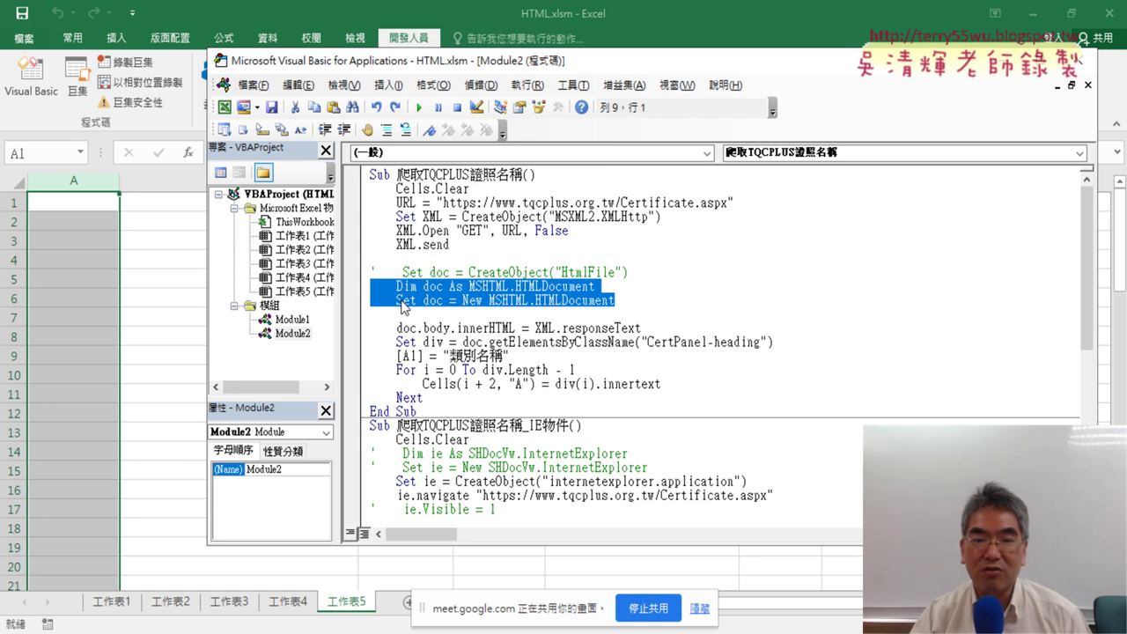
Untick Microsoft HTML Object Library in Tools > References and close the dialog
{"action": "left_click", "coordinate": [573, 85]}
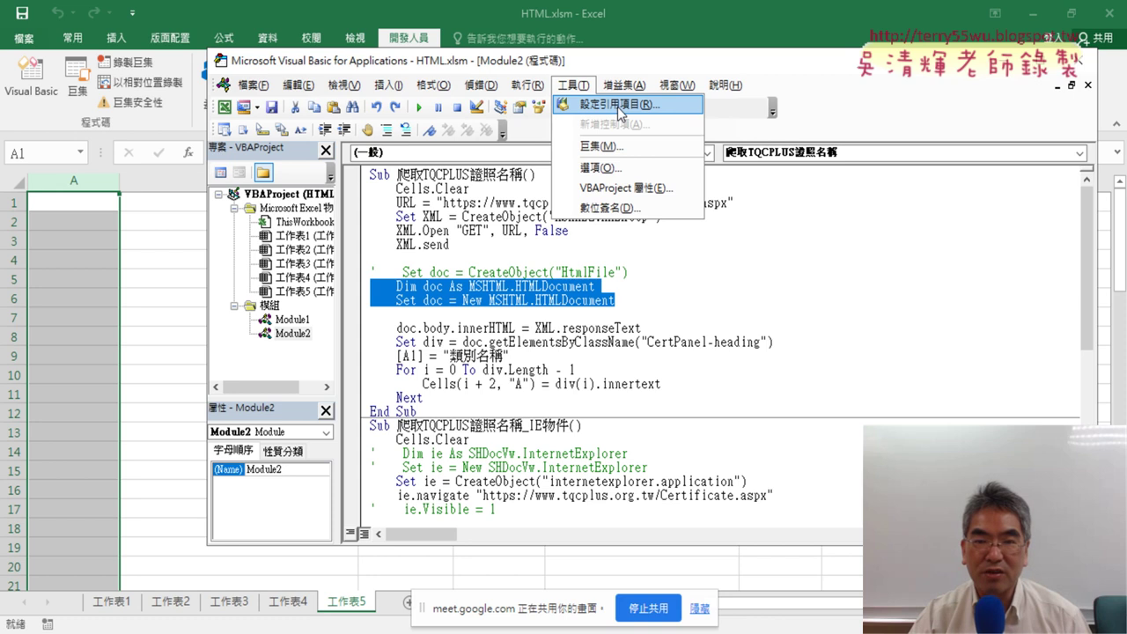
{"action": "left_click", "coordinate": [620, 112]}
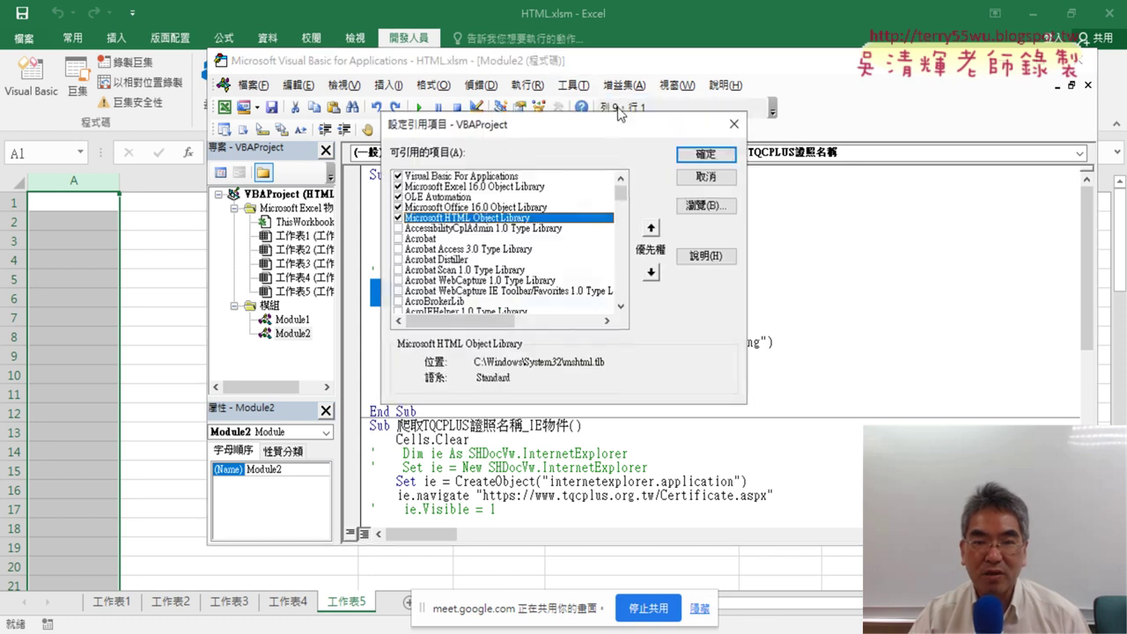
{"action": "left_click_drag", "start_coordinate": [598, 134], "coordinate": [870, 146]}
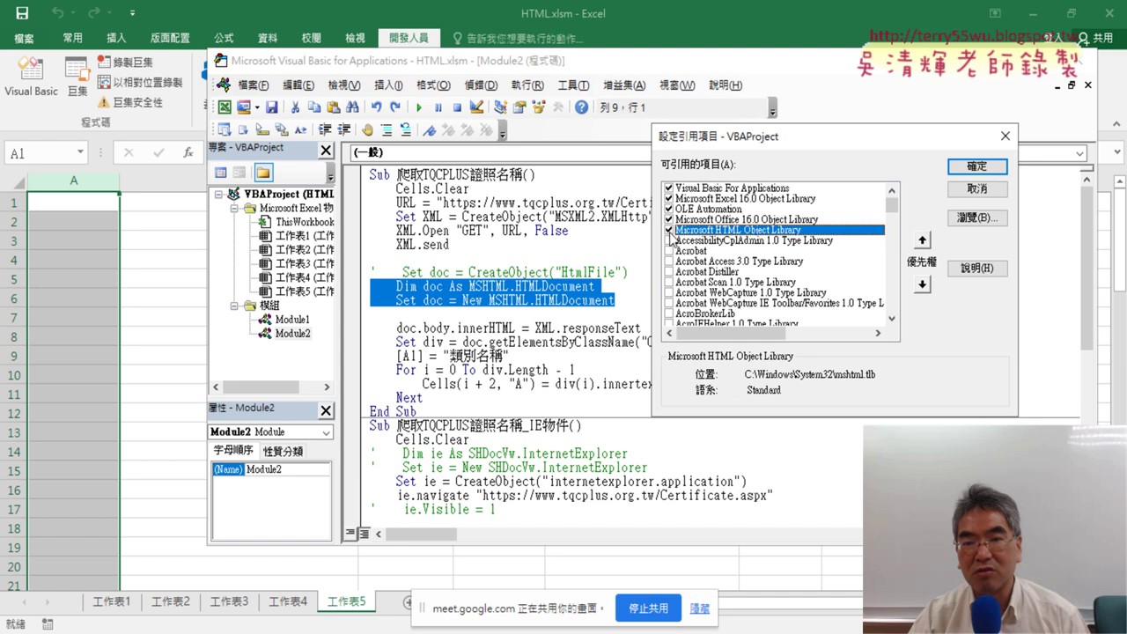
{"action": "left_click", "coordinate": [669, 231]}
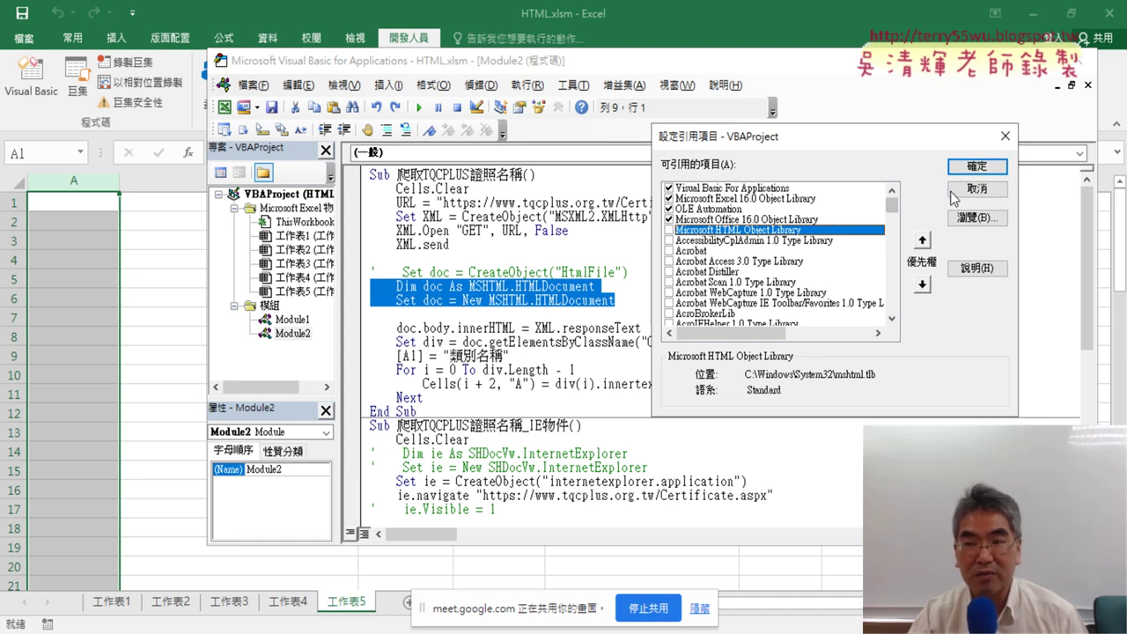
{"action": "left_click", "coordinate": [977, 168]}
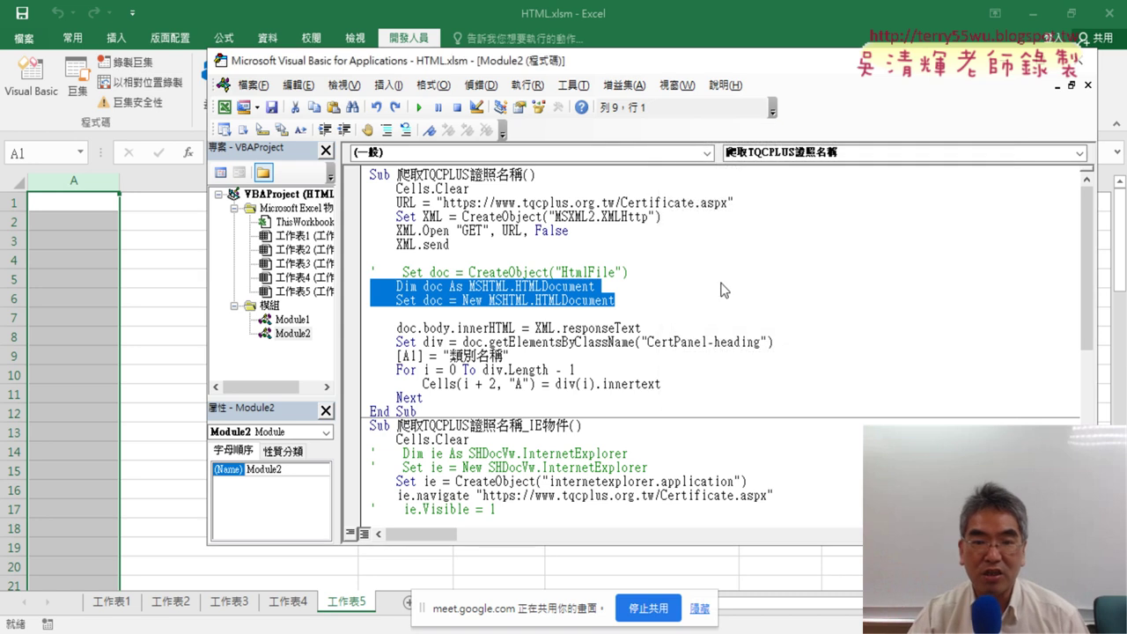
Run the macro, mark the user-defined type error on MSHTML.HTMLDocument, and dismiss it
{"action": "left_click", "coordinate": [647, 300]}
{"action": "left_click", "coordinate": [419, 106]}
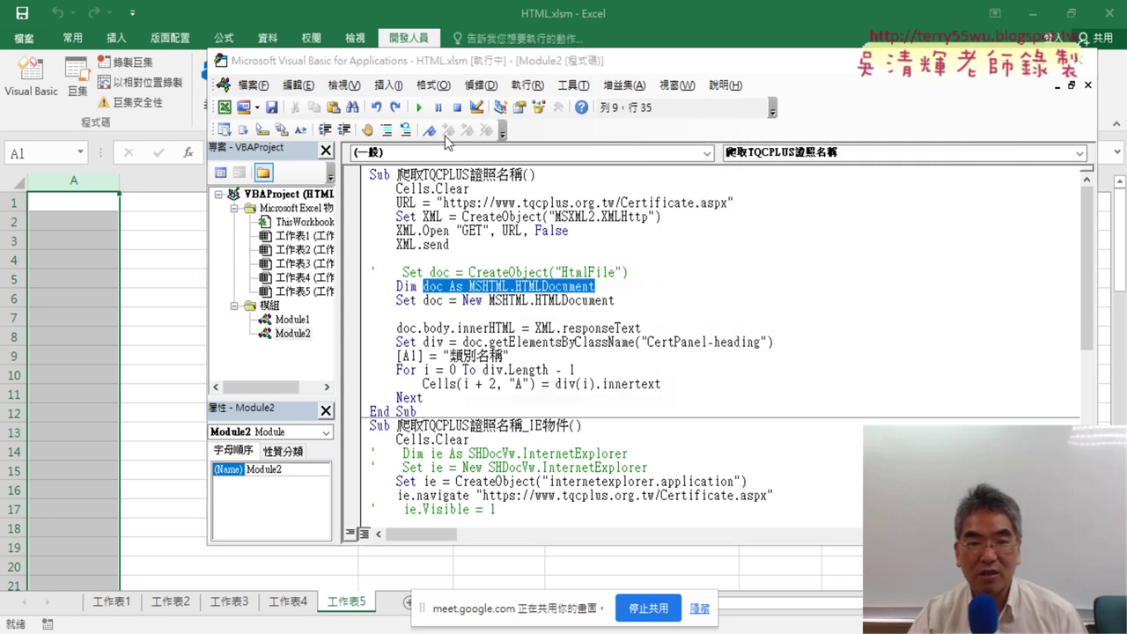
{"action": "left_click_drag", "start_coordinate": [588, 282], "coordinate": [810, 234]}
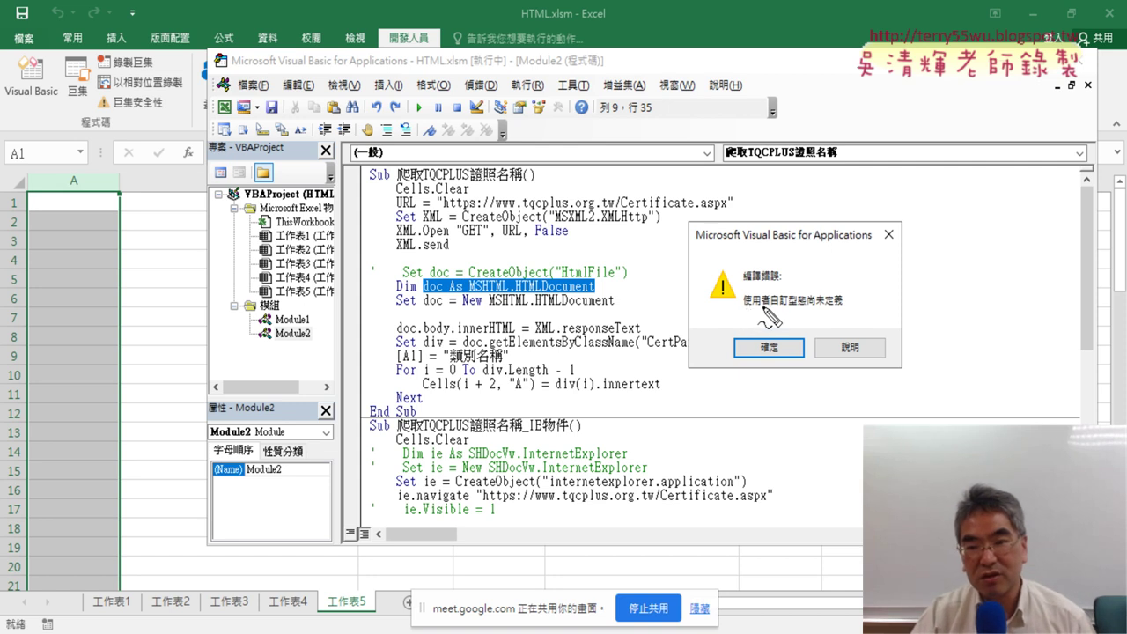
{"action": "left_click_drag", "start_coordinate": [764, 309], "coordinate": [846, 309]}
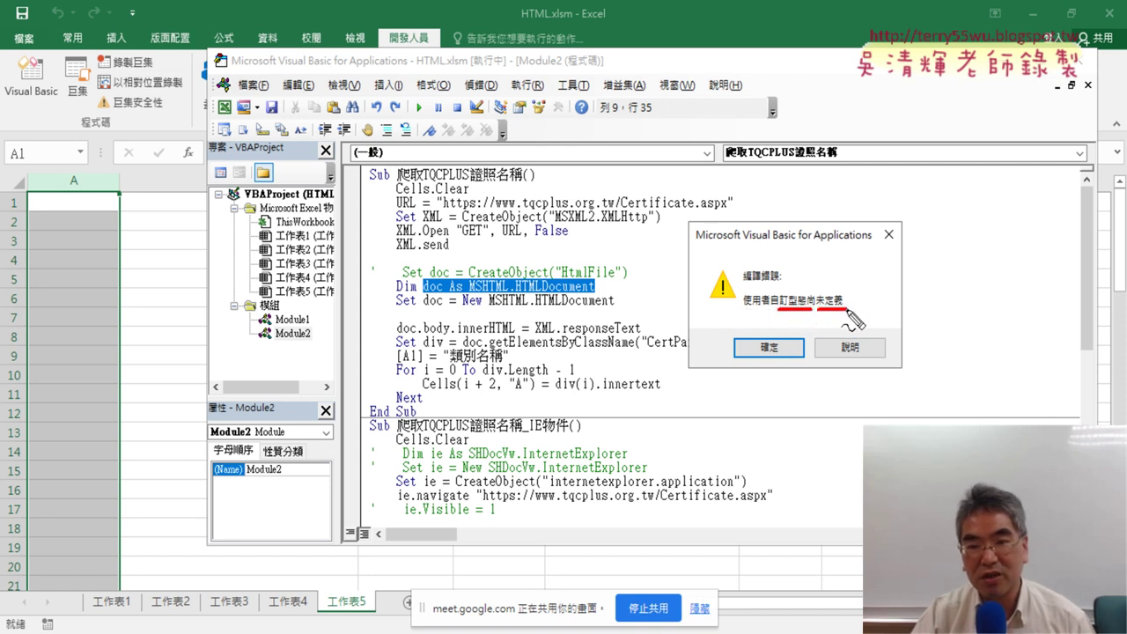
{"action": "left_click_drag", "start_coordinate": [560, 306], "coordinate": [602, 294]}
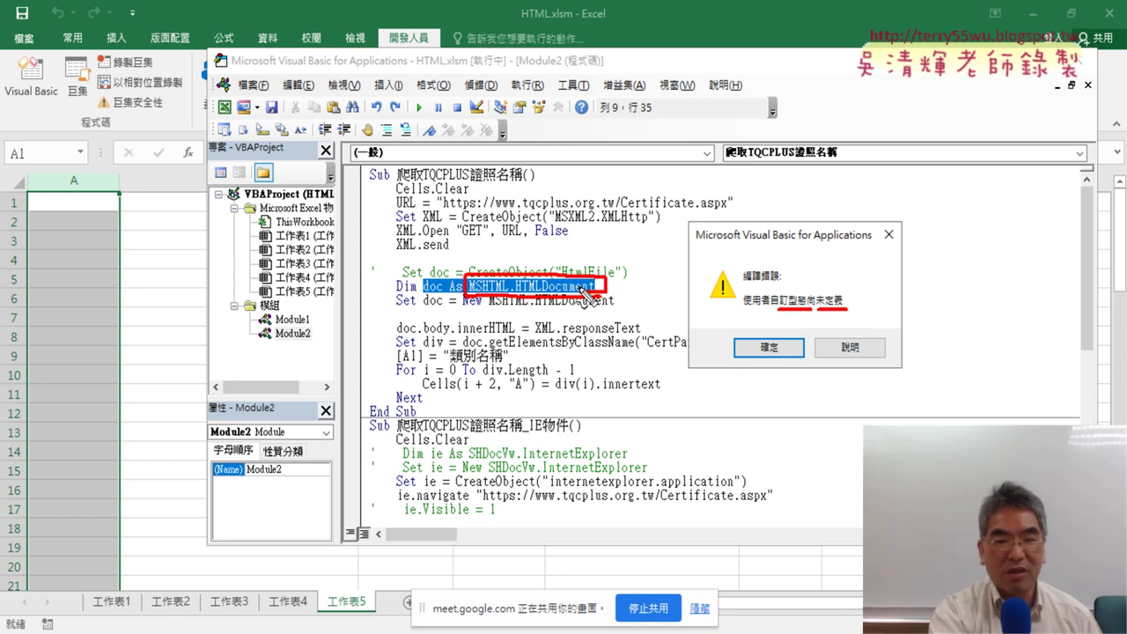
{"action": "key", "text": "Escape"}
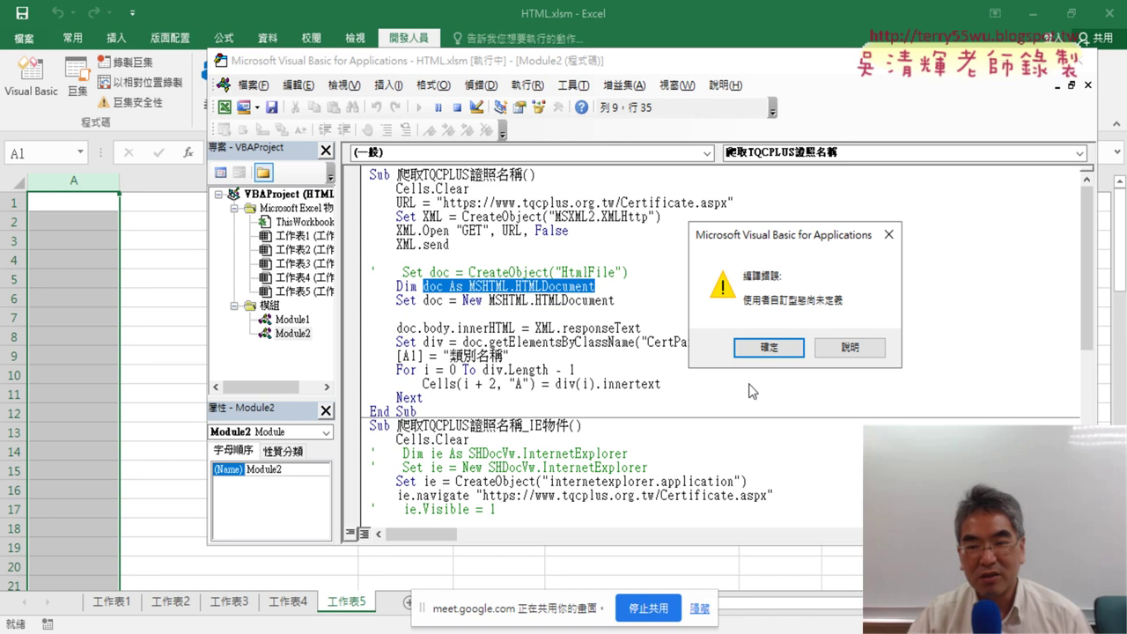
{"action": "left_click", "coordinate": [768, 347]}
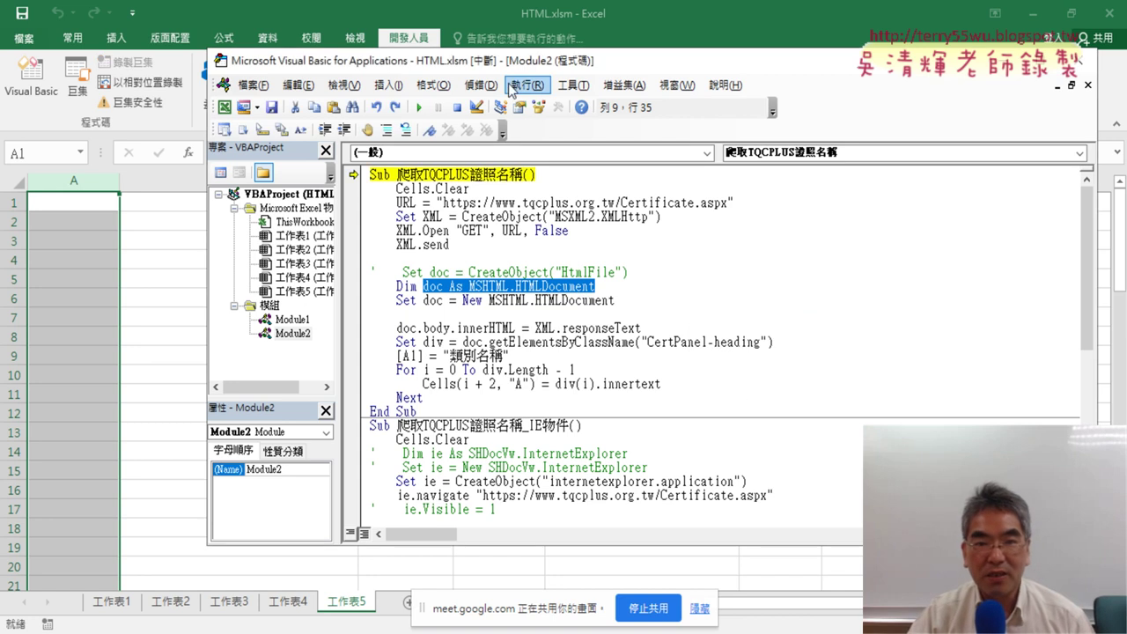
Reset the halted macro and open Tools > References, scrolling the list to the HTML library
{"action": "left_click", "coordinate": [458, 107]}
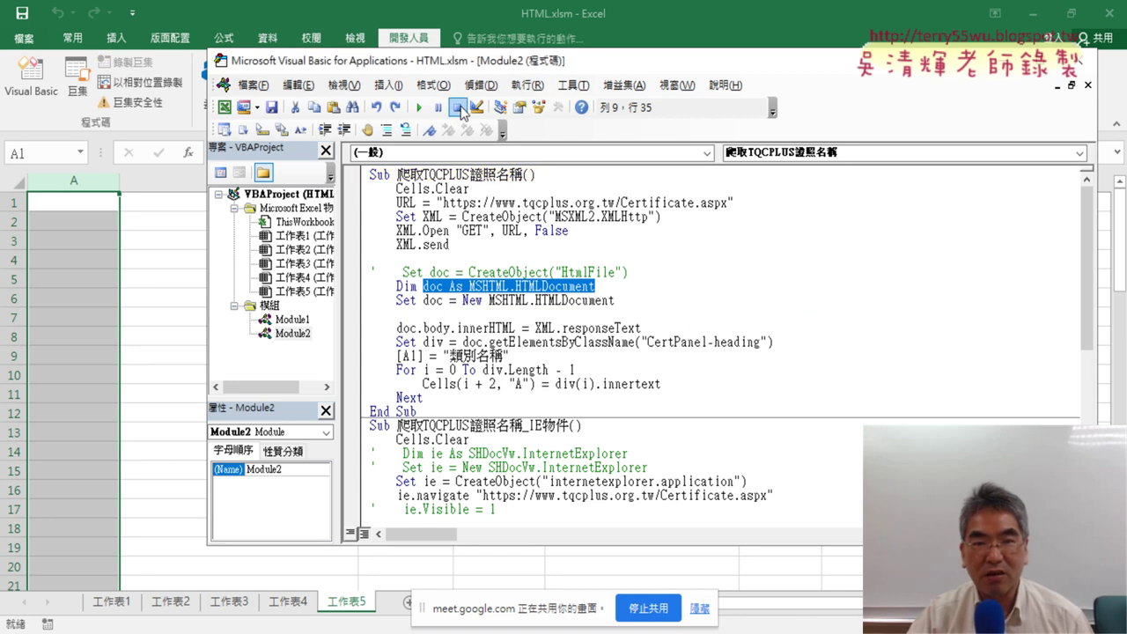
{"action": "left_click", "coordinate": [573, 85]}
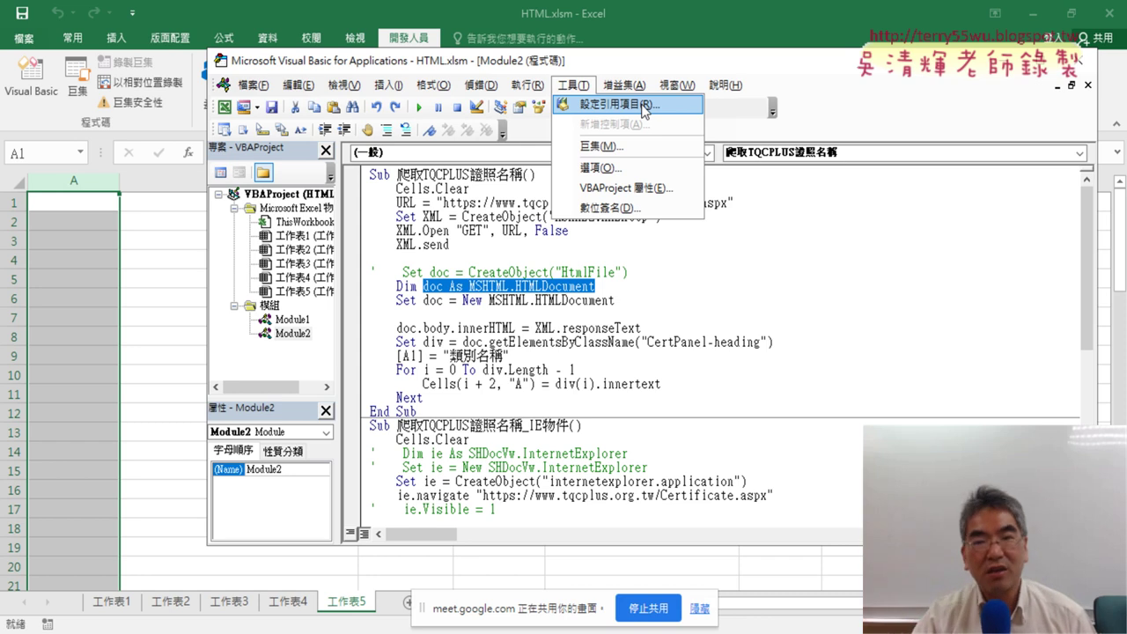
{"action": "left_click", "coordinate": [614, 106]}
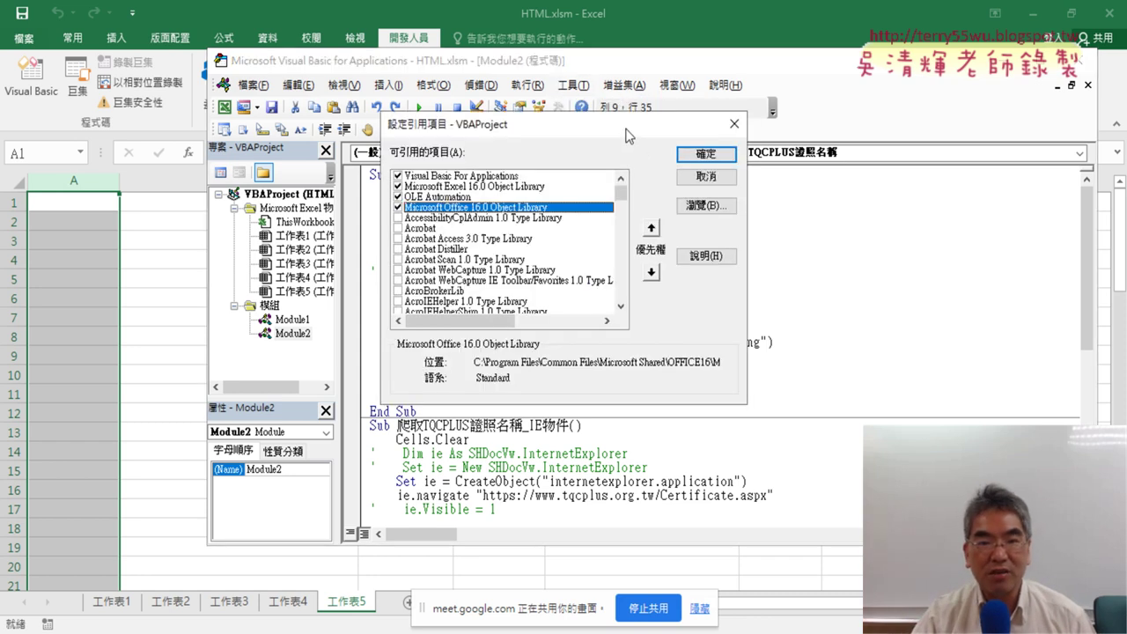
{"action": "left_click_drag", "start_coordinate": [629, 127], "coordinate": [857, 135]}
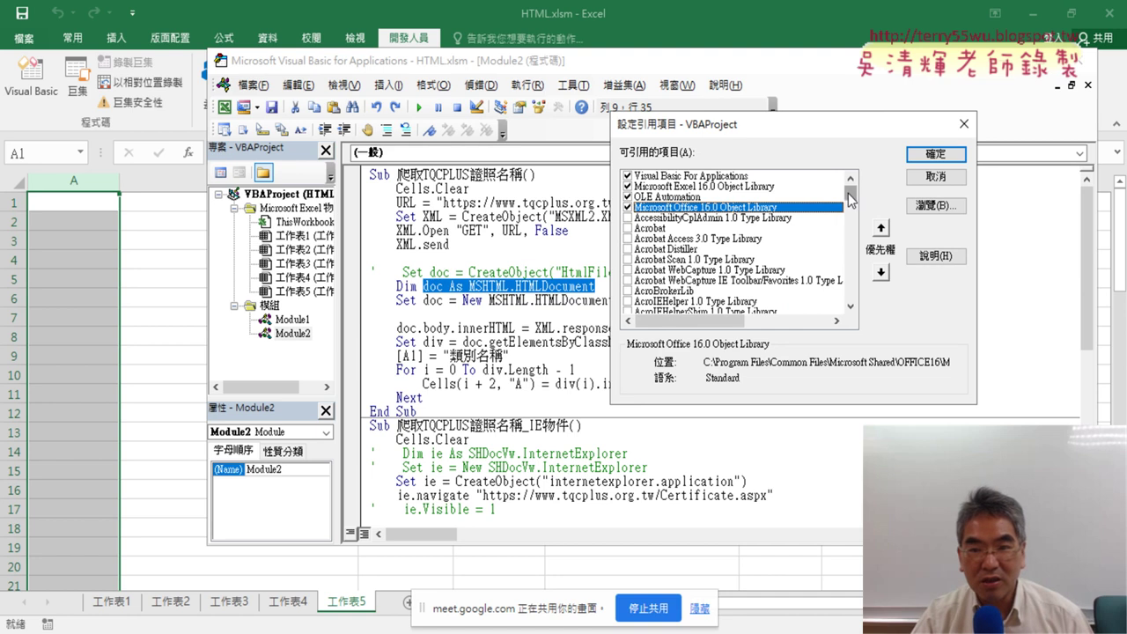
{"action": "left_click_drag", "start_coordinate": [850, 201], "coordinate": [852, 234]}
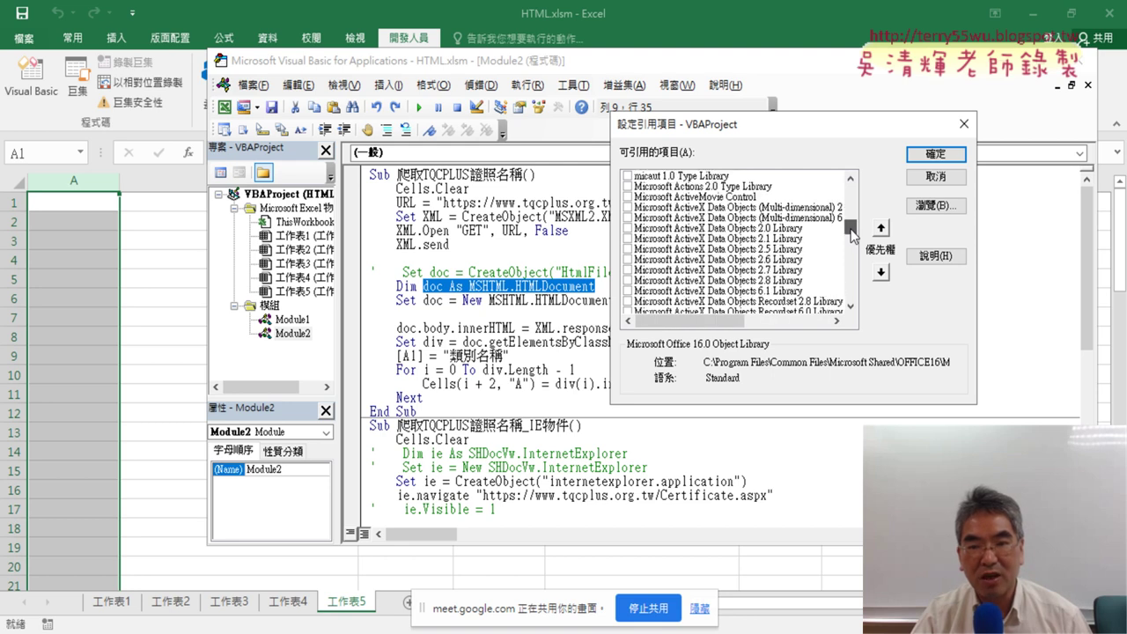
{"action": "left_click_drag", "start_coordinate": [852, 234], "coordinate": [852, 234]}
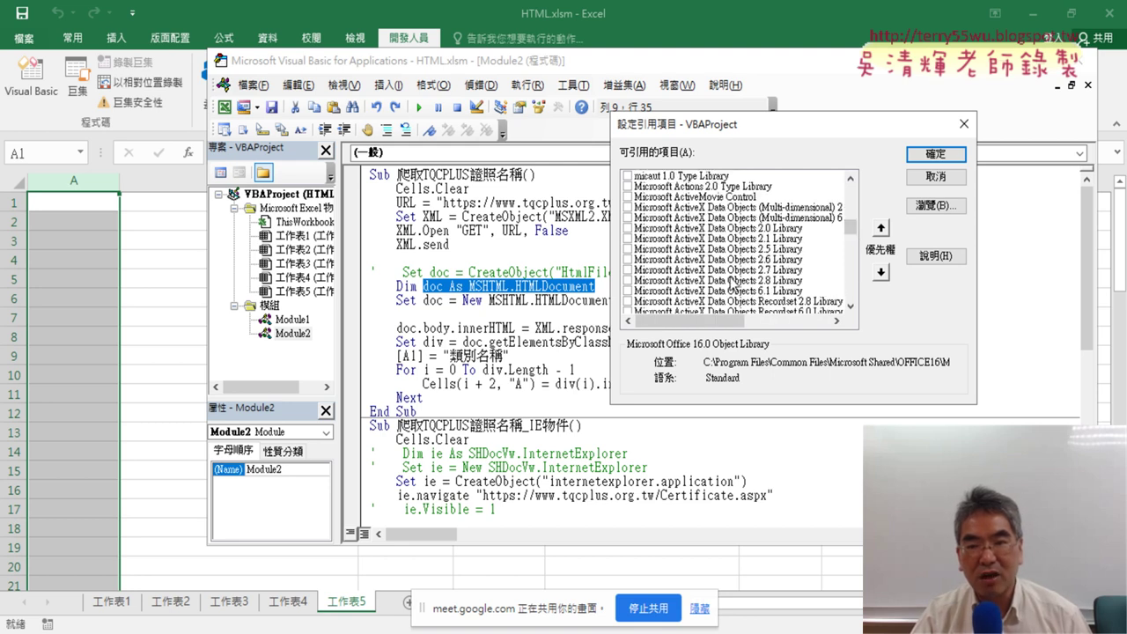
{"action": "left_click_drag", "start_coordinate": [850, 229], "coordinate": [851, 235]}
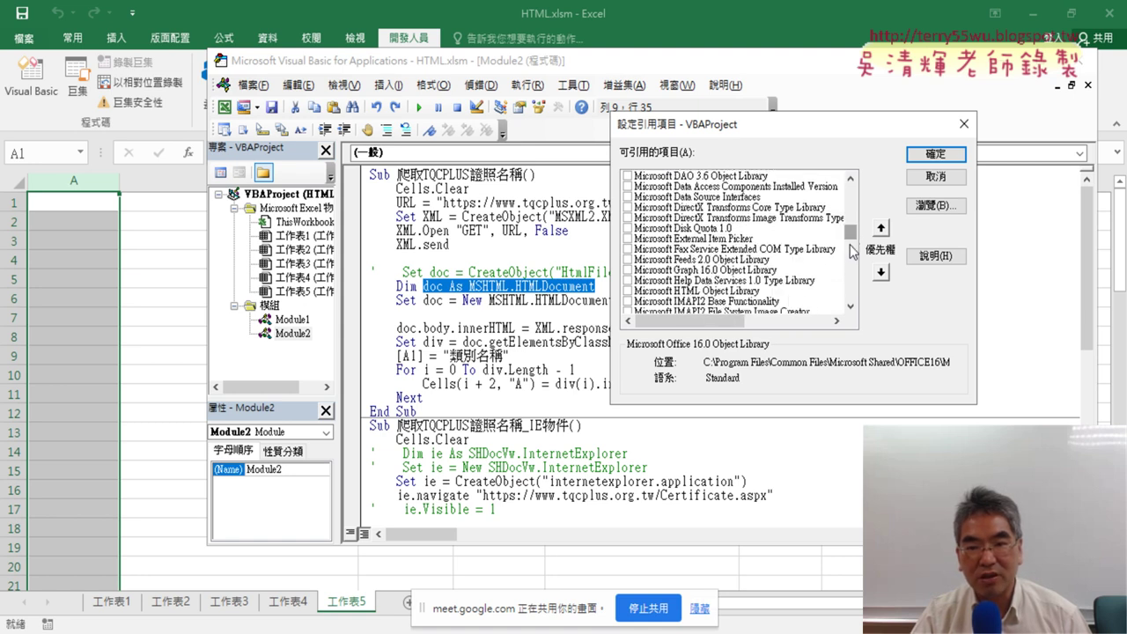
{"action": "left_click", "coordinate": [851, 306]}
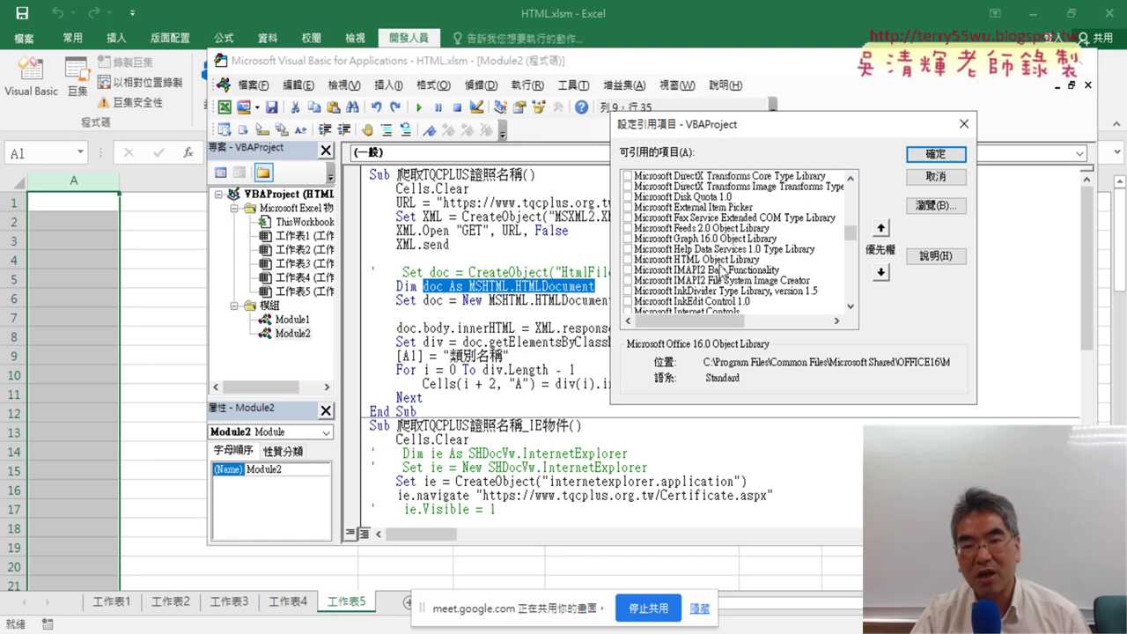
Tick Microsoft HTML Object Library and underline MSHTML.HTMLDocument and getElementsByClassName in the code
{"action": "left_click", "coordinate": [739, 260]}
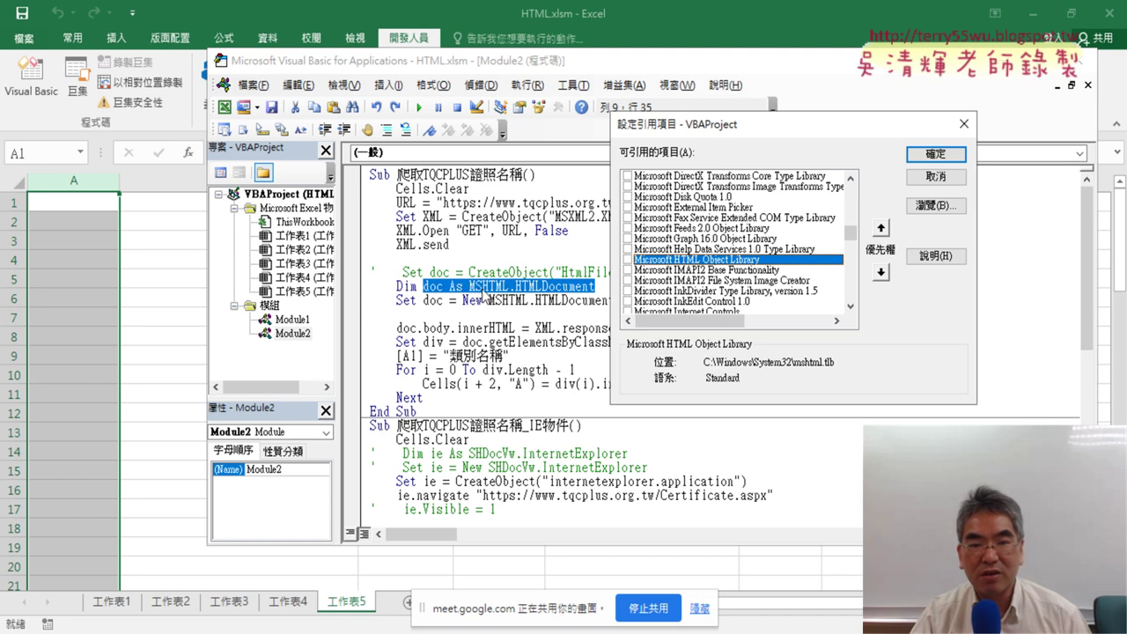
{"action": "left_click", "coordinate": [628, 261]}
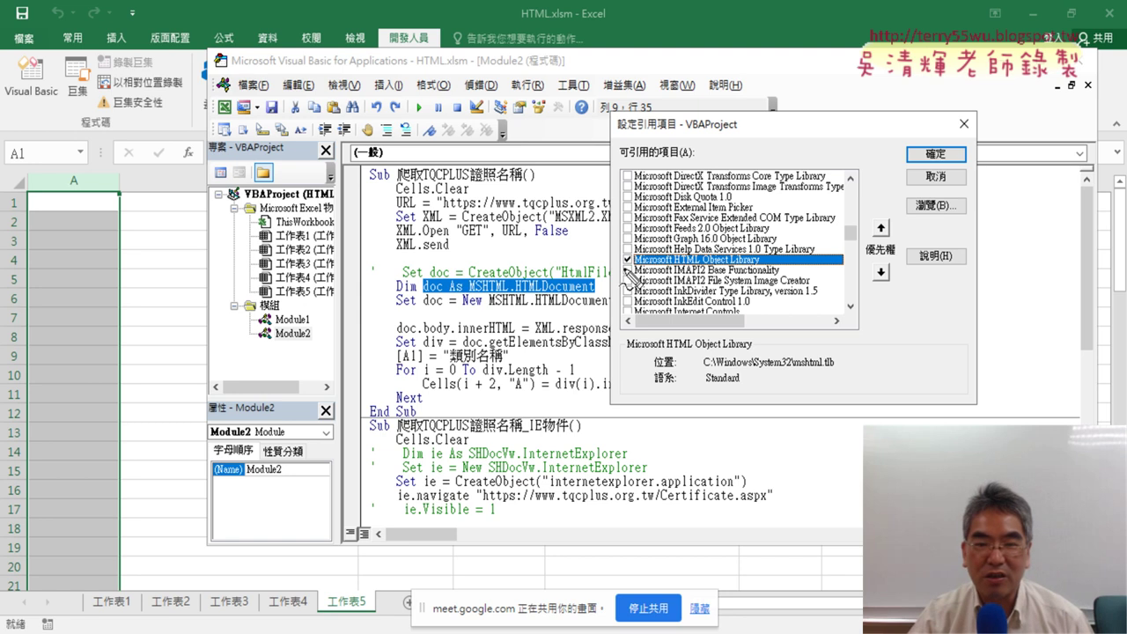
{"action": "left_click_drag", "start_coordinate": [627, 276], "coordinate": [627, 273]}
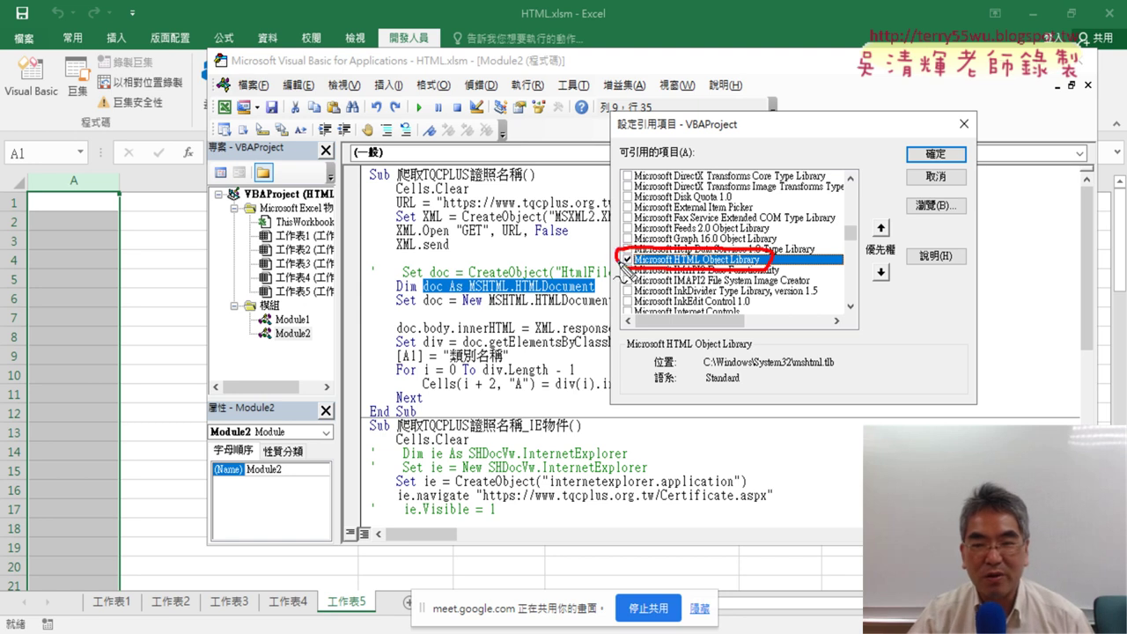
{"action": "left_click_drag", "start_coordinate": [591, 297], "coordinate": [472, 299]}
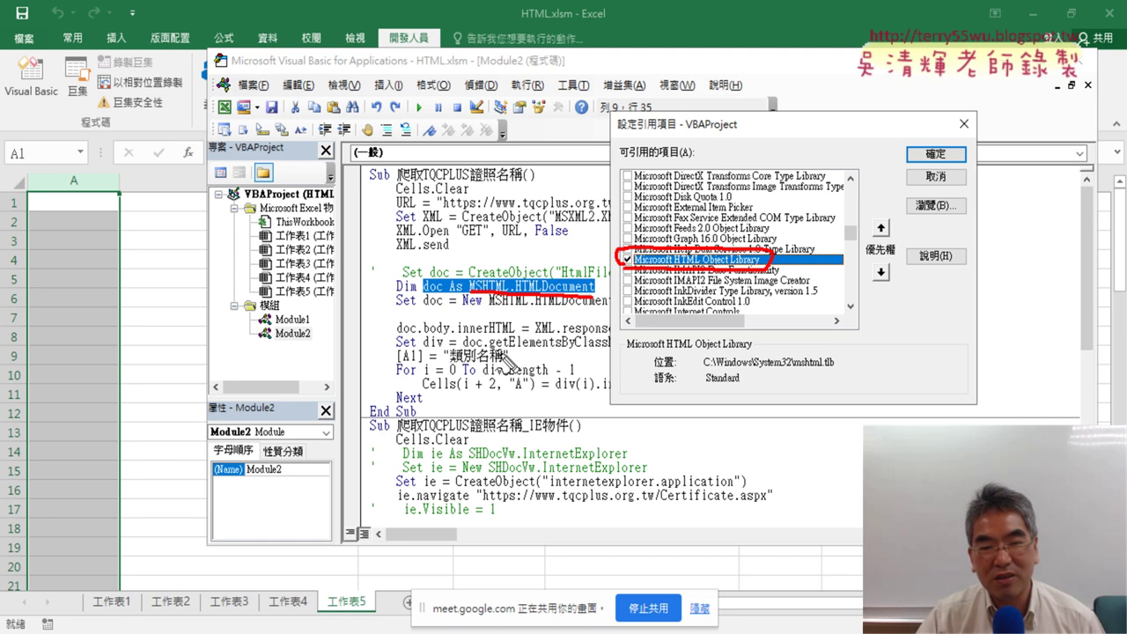
{"action": "left_click_drag", "start_coordinate": [489, 350], "coordinate": [620, 351]}
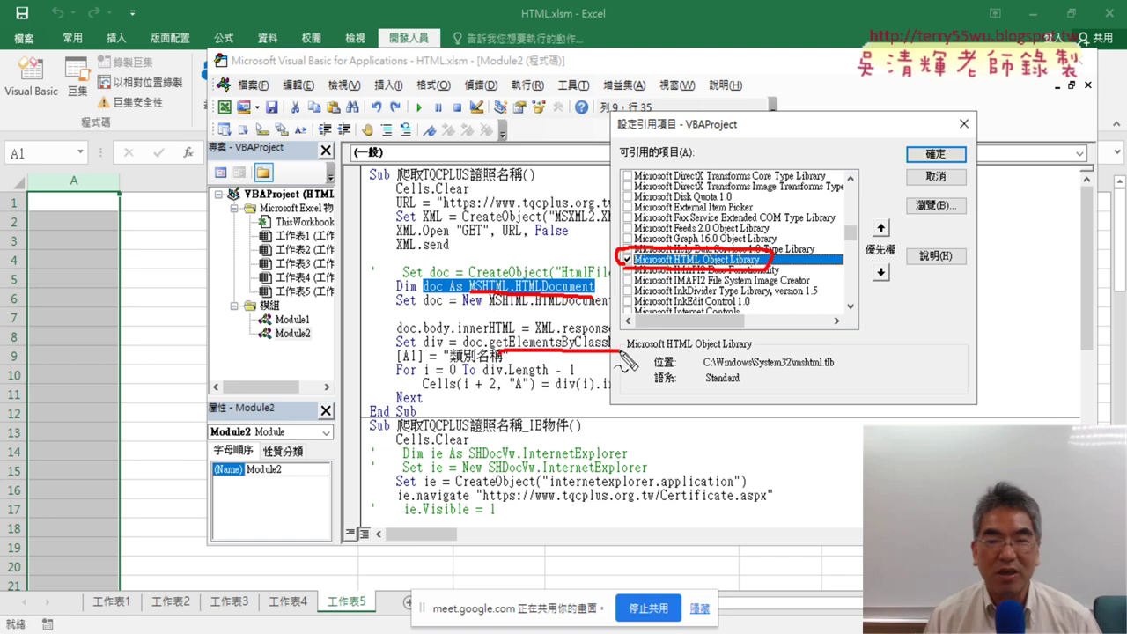
{"action": "key", "text": "Escape"}
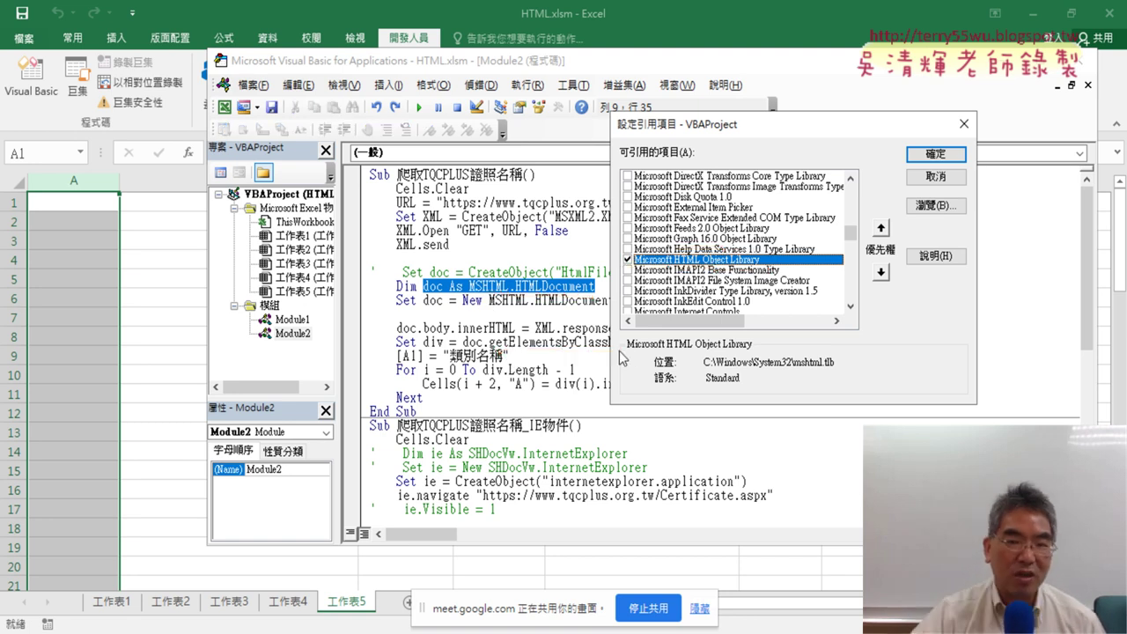
Confirm the reference, break on the Set div line, step with F8, and continue to fill column A
{"action": "left_click", "coordinate": [935, 154]}
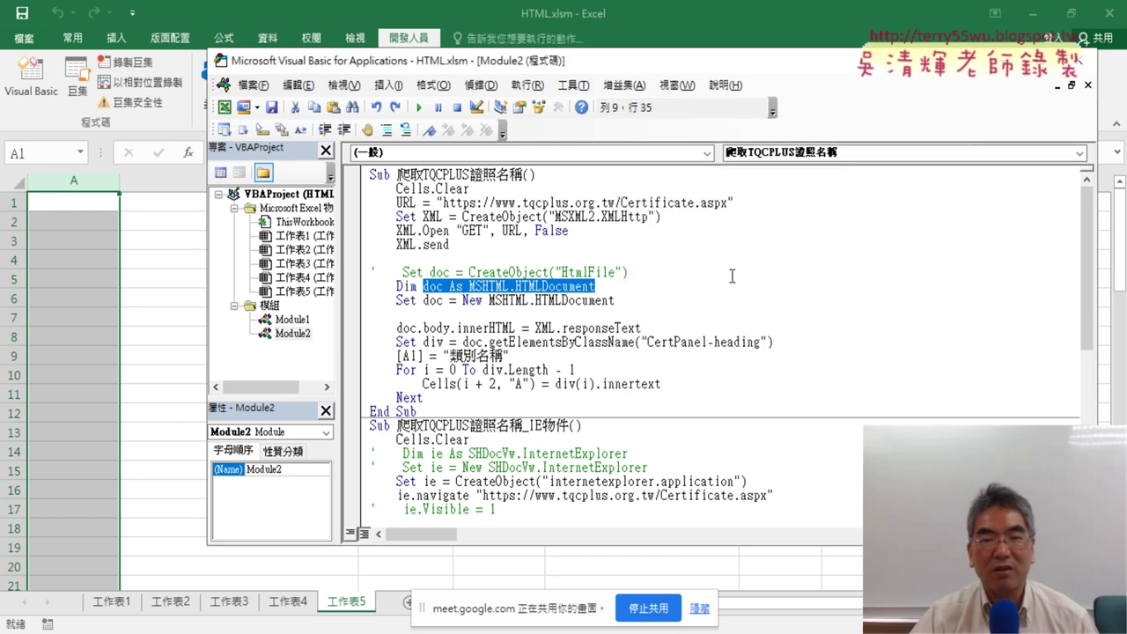
{"action": "left_click_drag", "start_coordinate": [596, 61], "coordinate": [677, 56]}
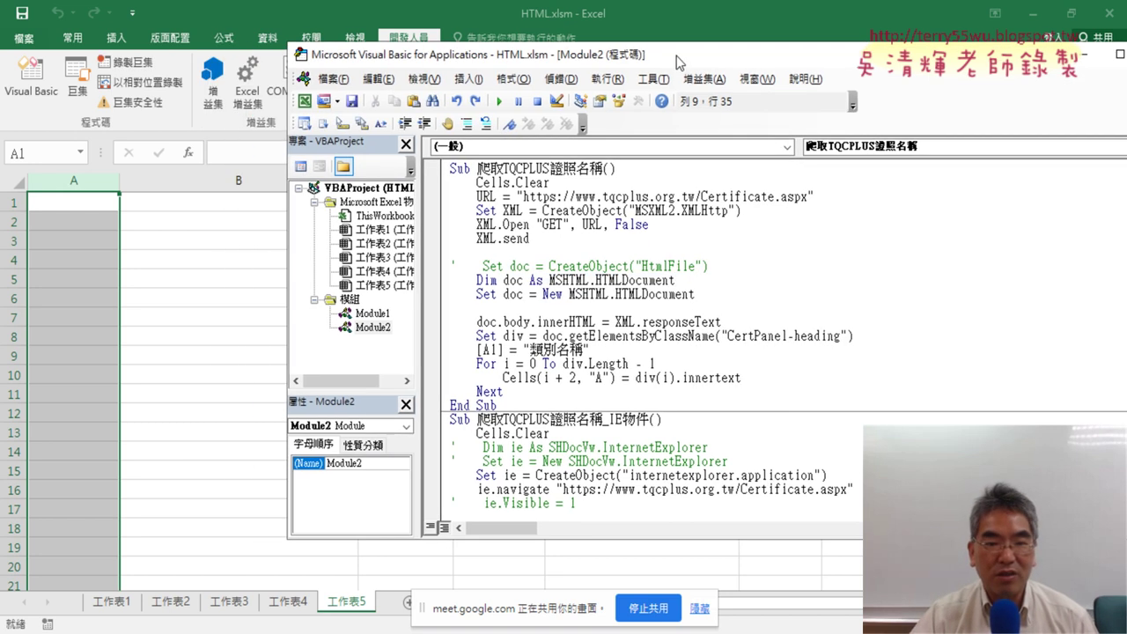
{"action": "left_click", "coordinate": [433, 335]}
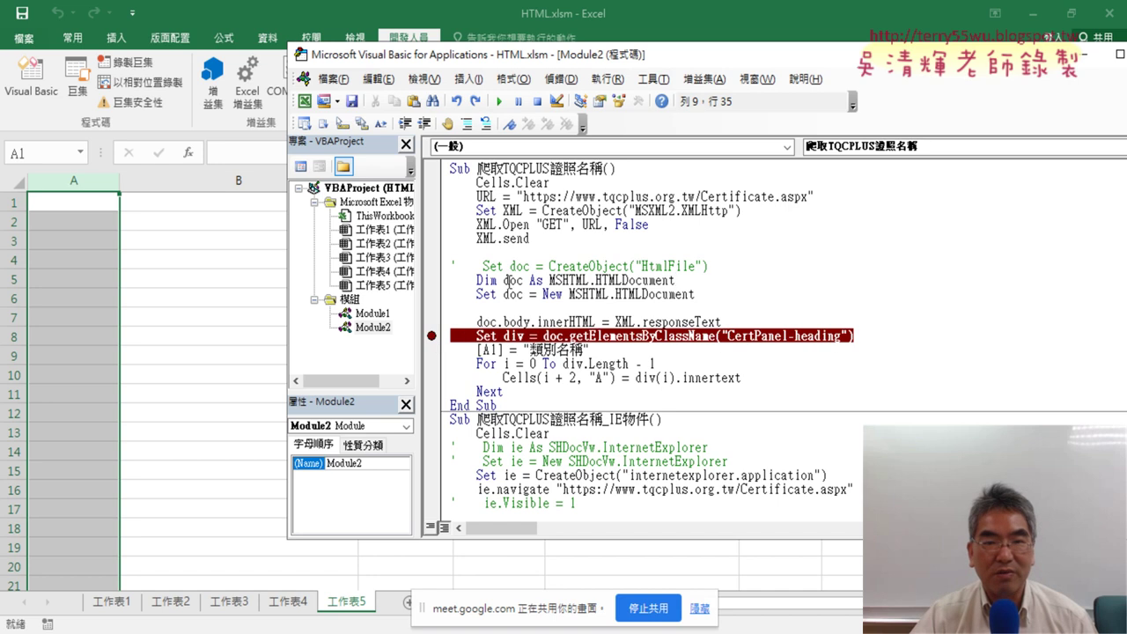
{"action": "left_click", "coordinate": [499, 101]}
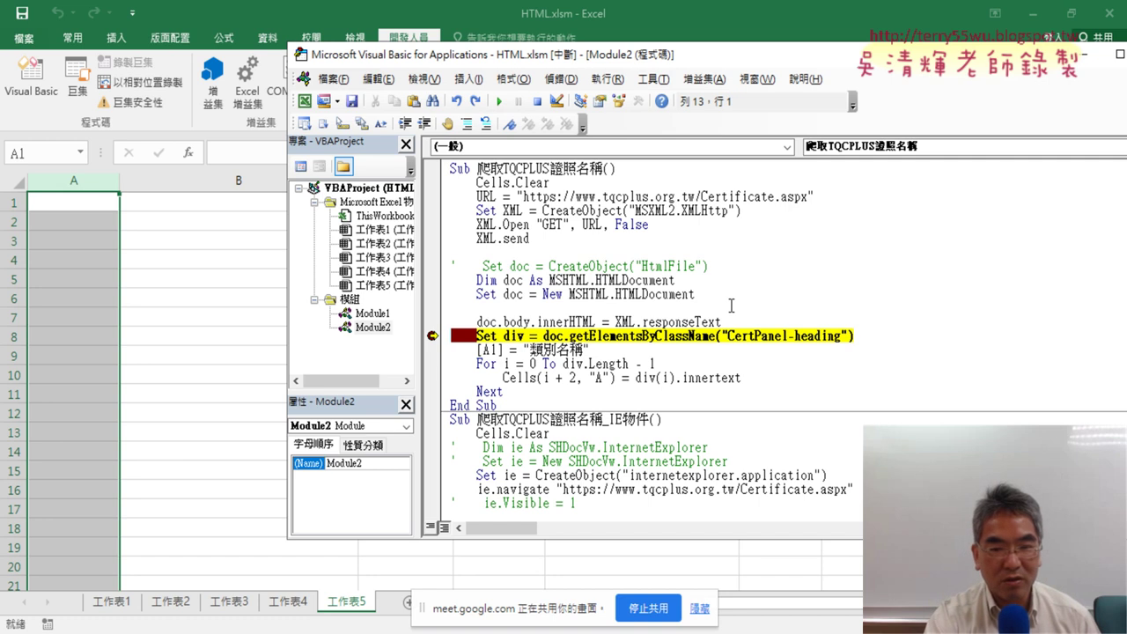
{"action": "key", "text": "F8"}
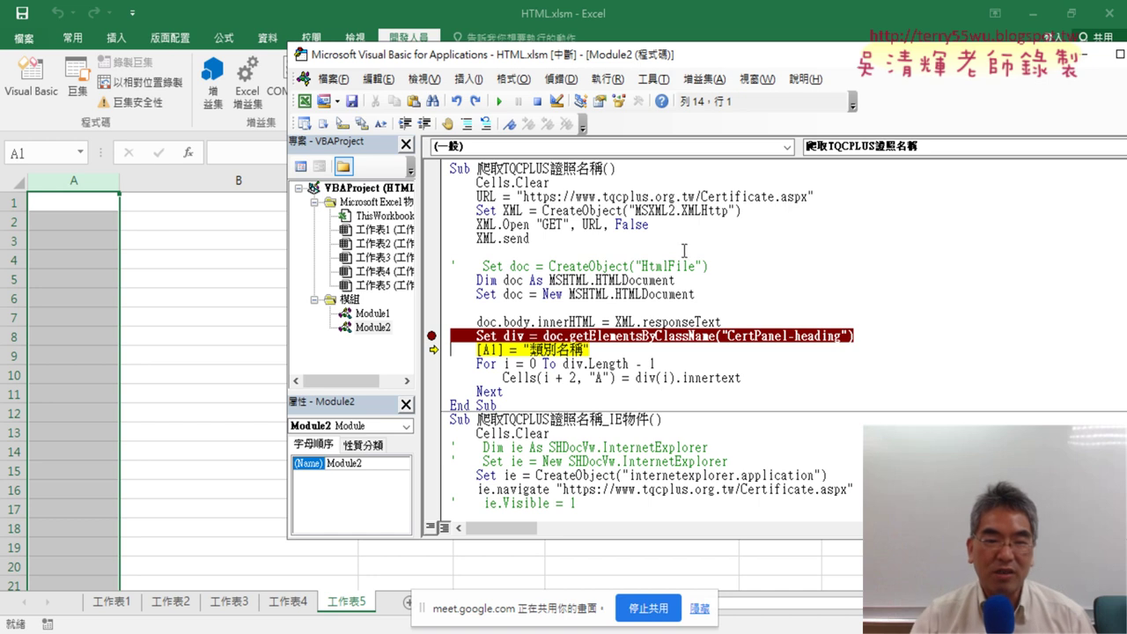
{"action": "left_click", "coordinate": [499, 101]}
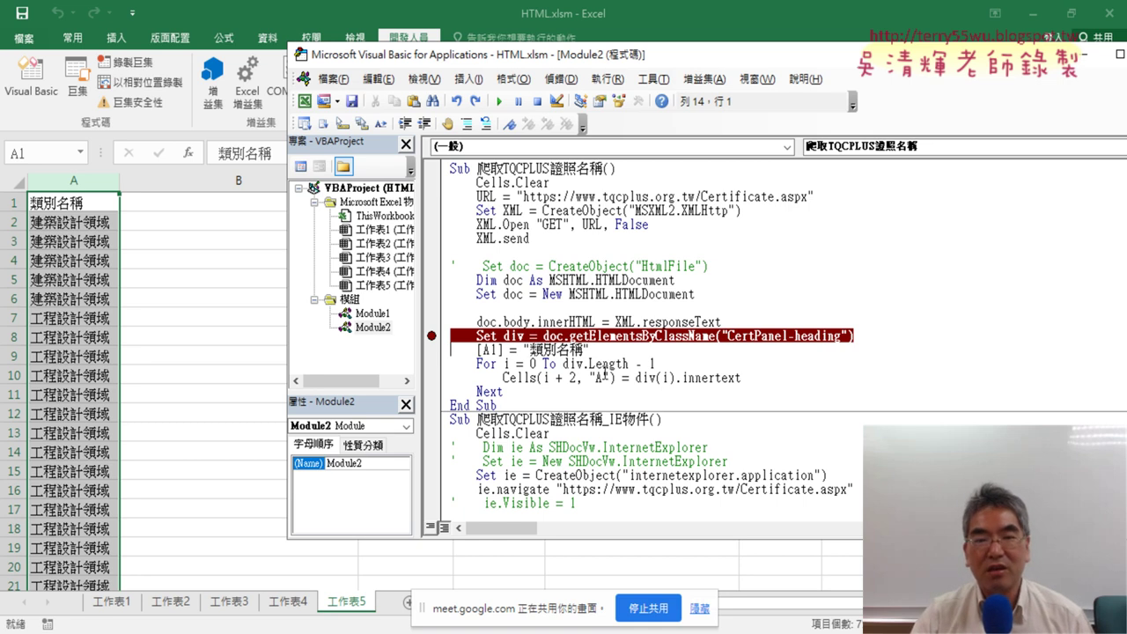
{"action": "scroll", "coordinate": [607, 355], "scroll_direction": "down", "scroll_amount": 2}
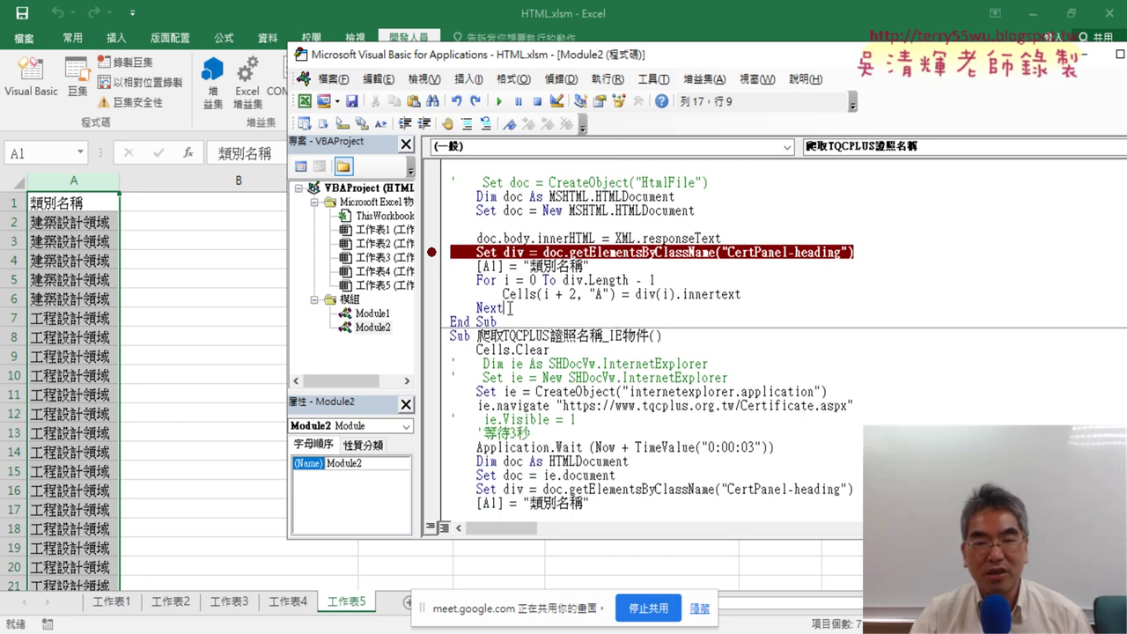
Paste a second copy of the Set div…Next loop below the original and rename its div variable to h4
{"action": "left_click_drag", "start_coordinate": [504, 308], "coordinate": [453, 251]}
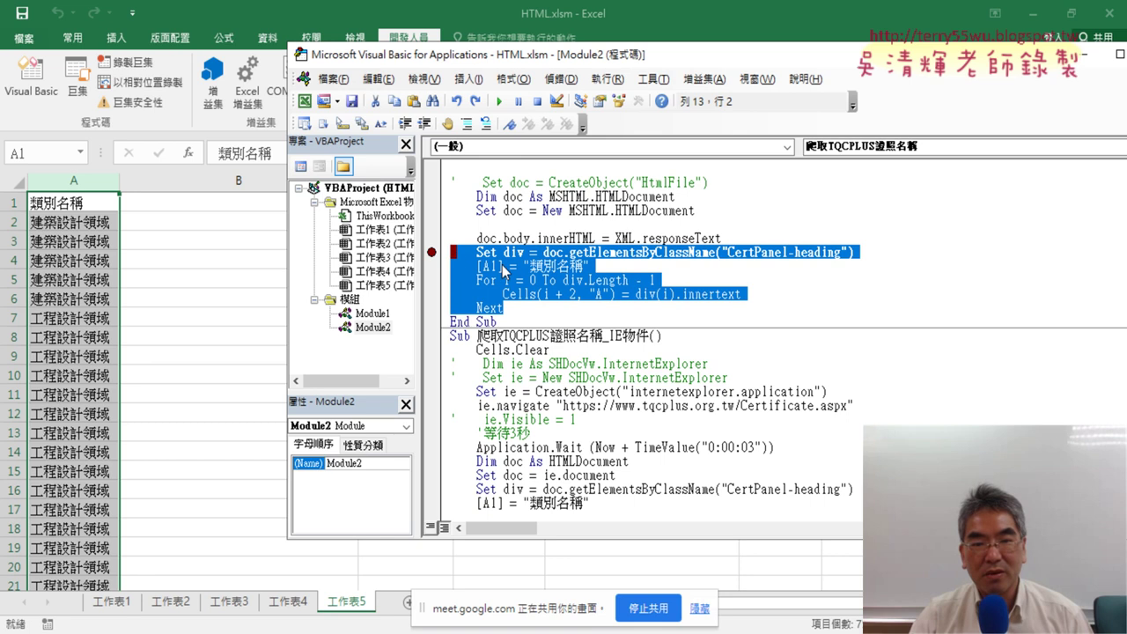
{"action": "right_click", "coordinate": [503, 254]}
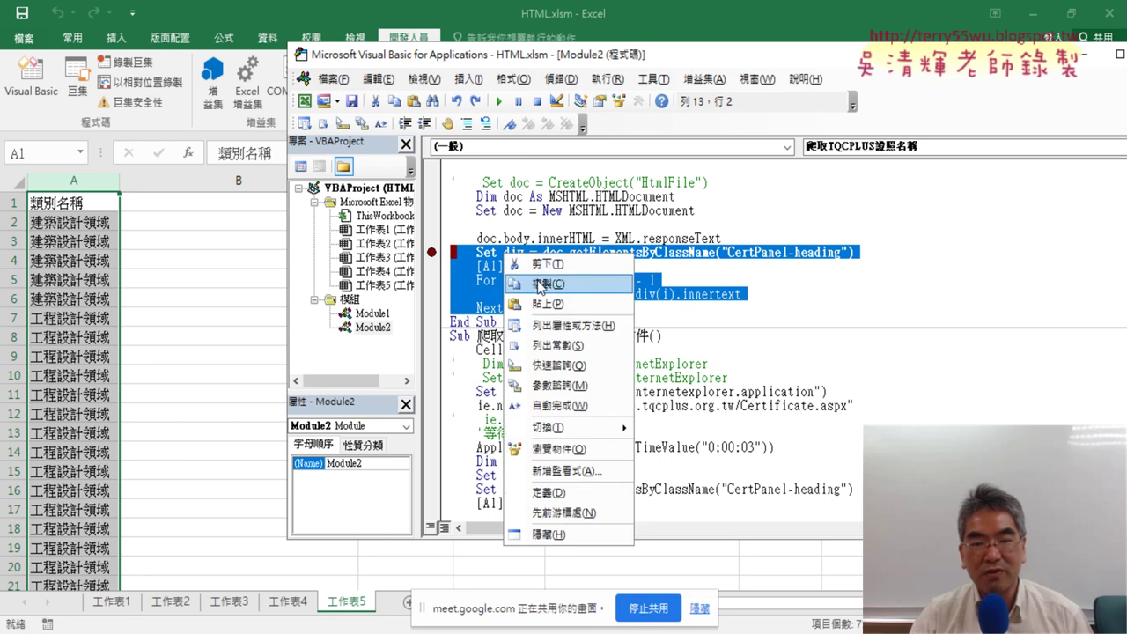
{"action": "left_click", "coordinate": [548, 283]}
{"action": "left_click", "coordinate": [503, 308]}
{"action": "key", "text": "Return"}
{"action": "key", "text": "Return"}
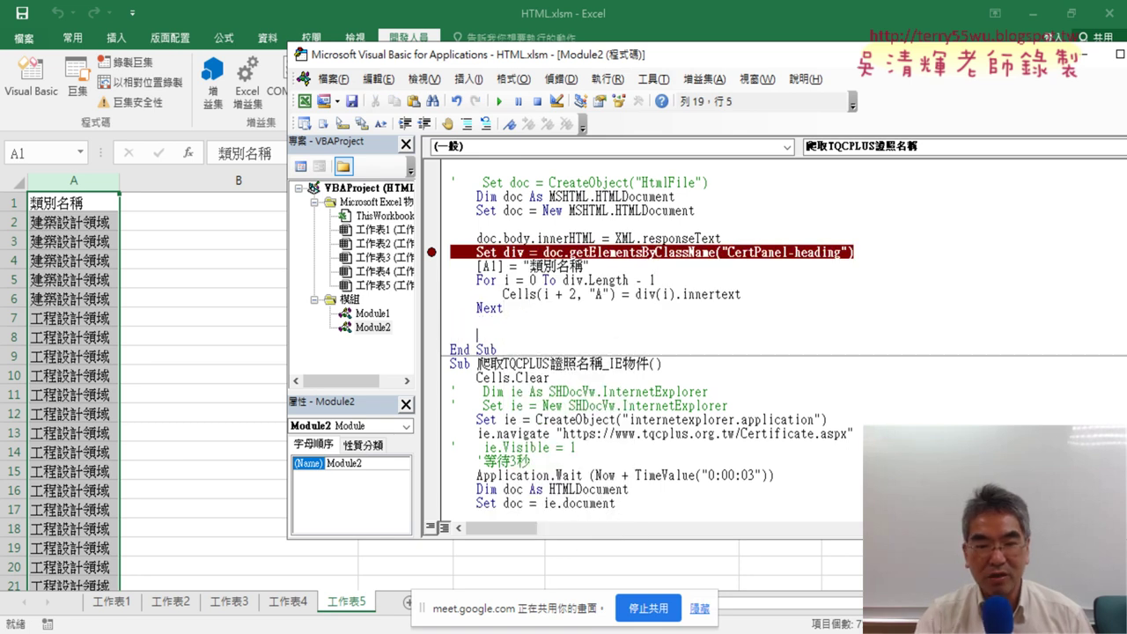
{"action": "left_click", "coordinate": [477, 321]}
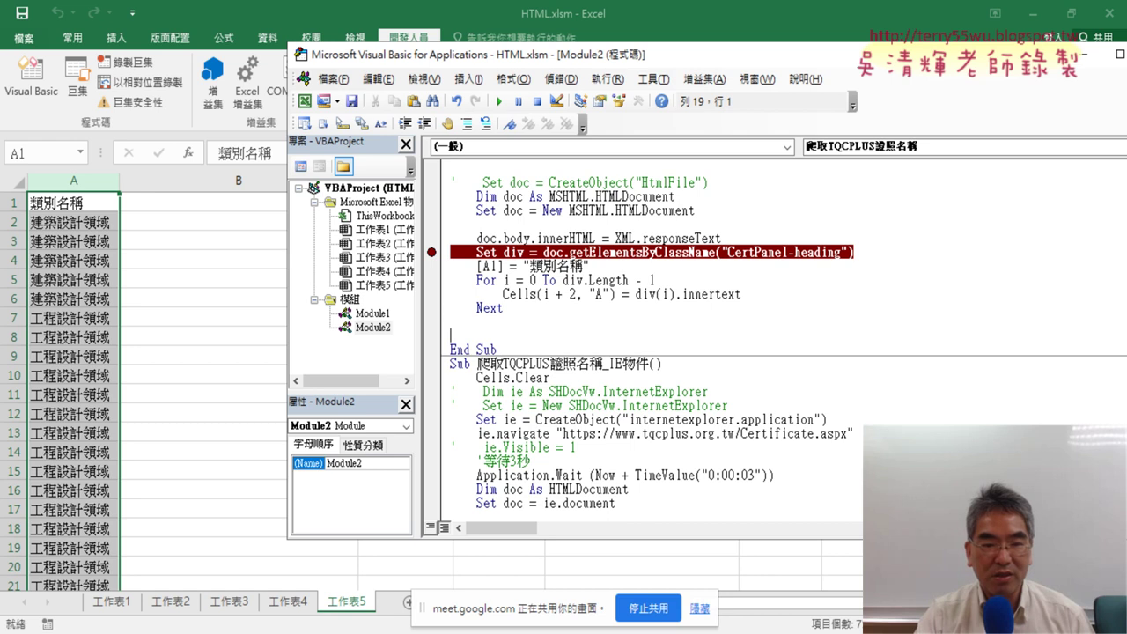
{"action": "key", "text": "ctrl+v"}
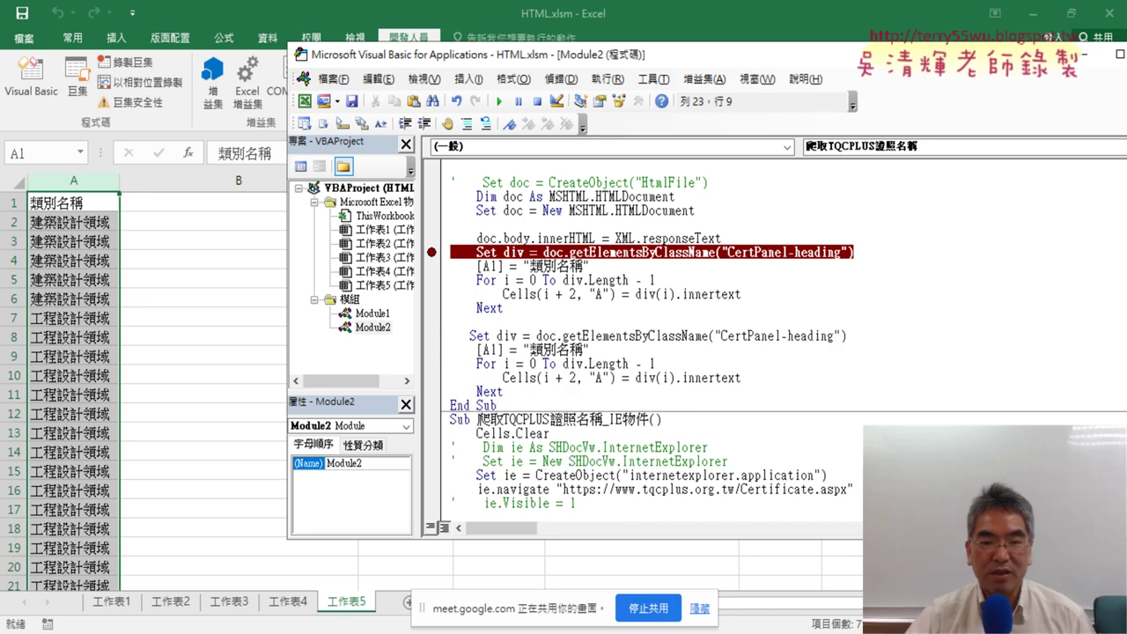
{"action": "left_click_drag", "start_coordinate": [517, 336], "coordinate": [497, 335]}
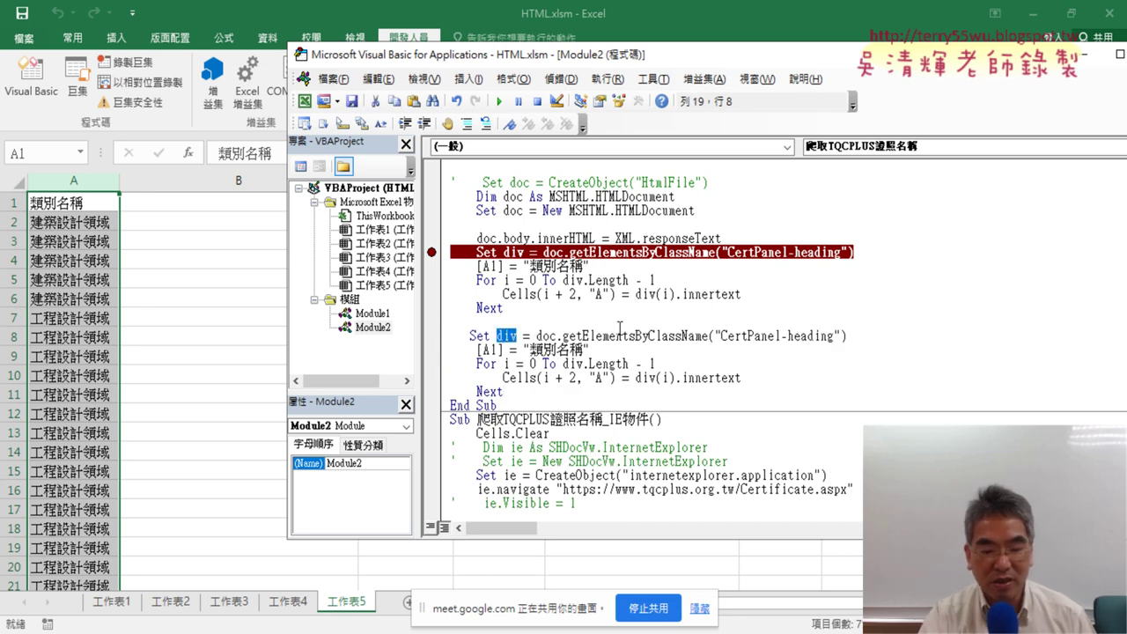
{"action": "type", "text": "h"}
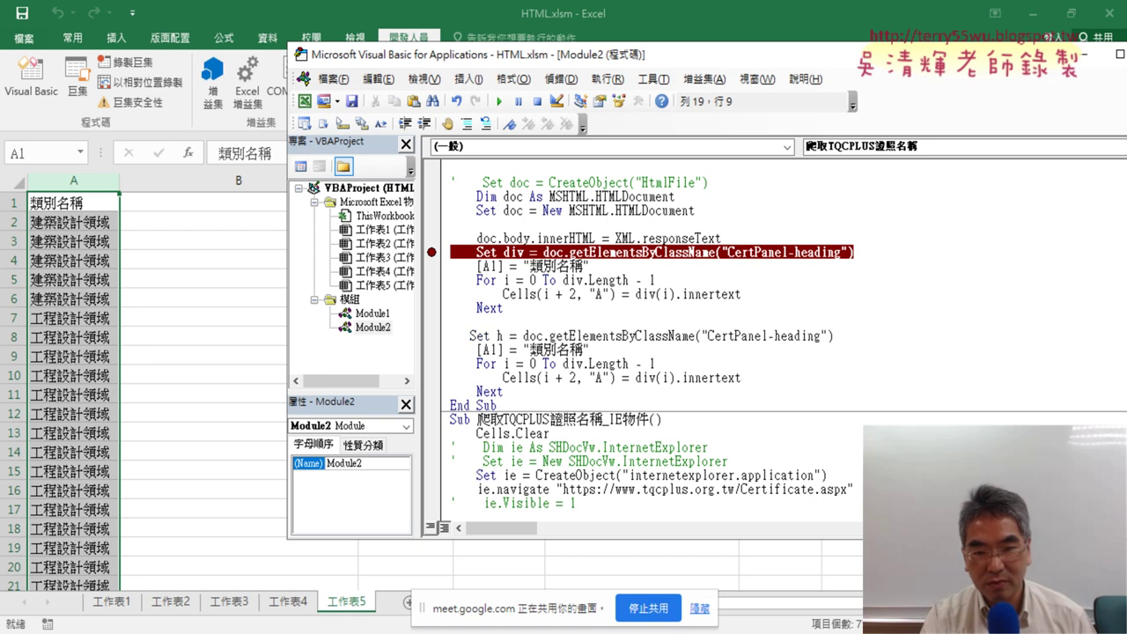
{"action": "type", "text": "4"}
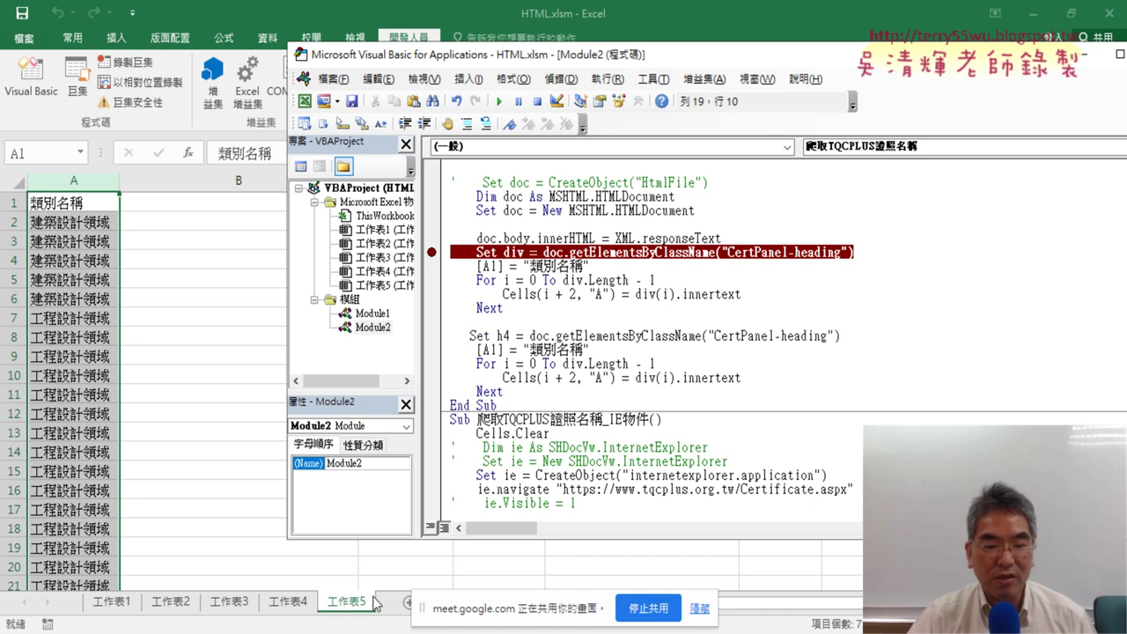
Confirm in DevTools that the first TQC+ certificate title is an h4 tag, then hide Chrome
{"action": "key", "text": "alt+Tab"}
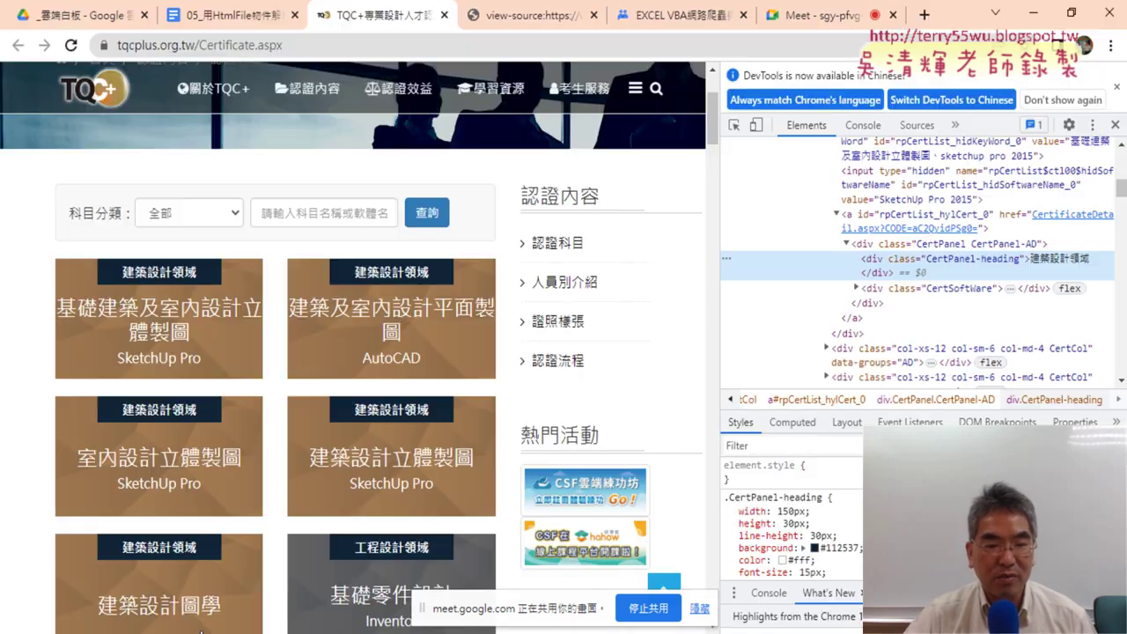
{"action": "right_click", "coordinate": [184, 315]}
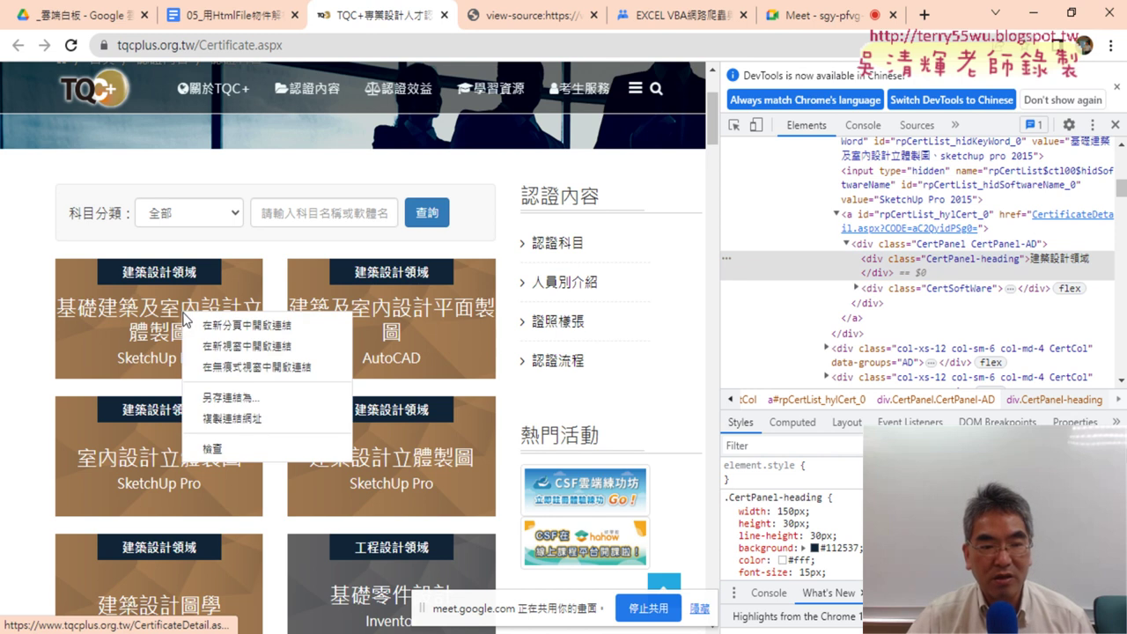
{"action": "left_click", "coordinate": [225, 447]}
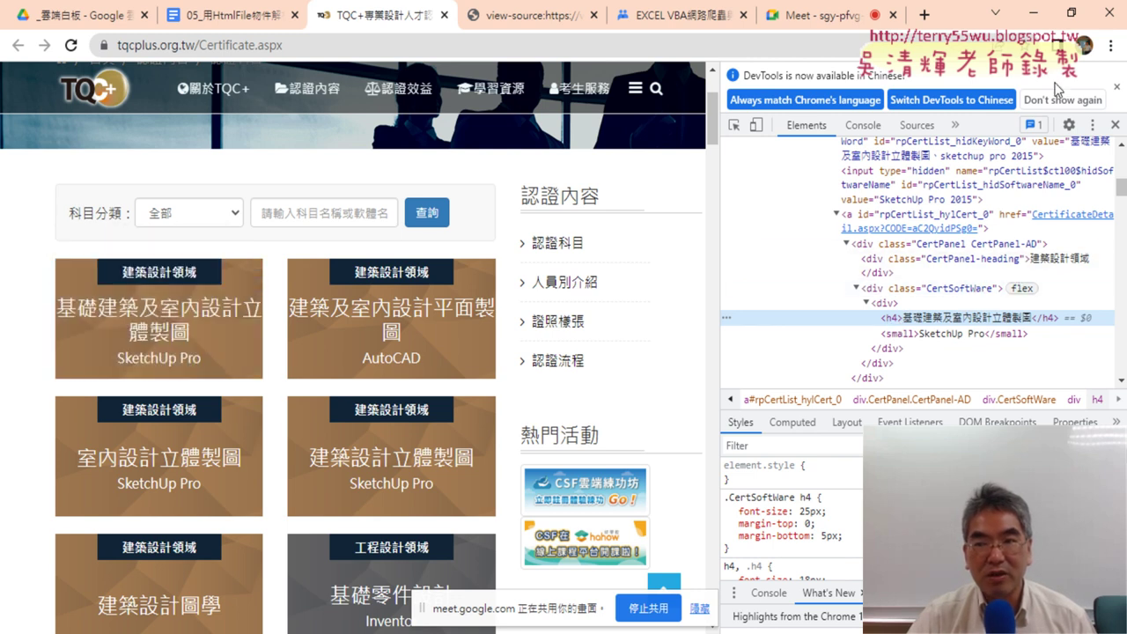
{"action": "left_click", "coordinate": [1032, 14]}
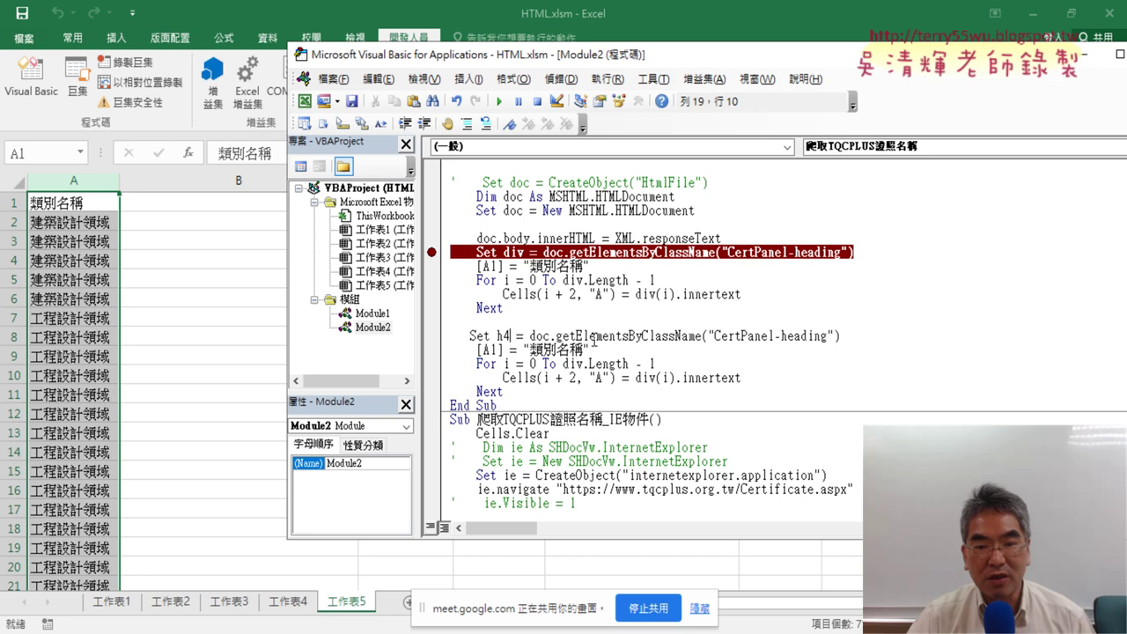
Change the copied line to Set h4 = doc.getElementsByTagName("h4"), checking the h4 element on the page
{"action": "left_click_drag", "start_coordinate": [550, 336], "coordinate": [843, 335]}
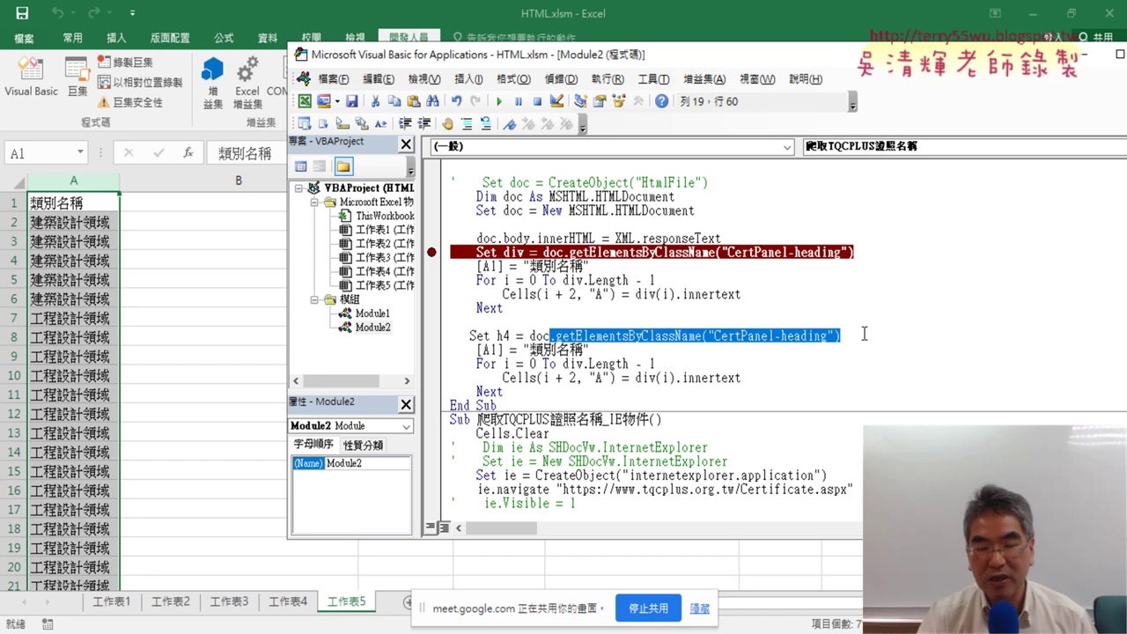
{"action": "type", "text": "."}
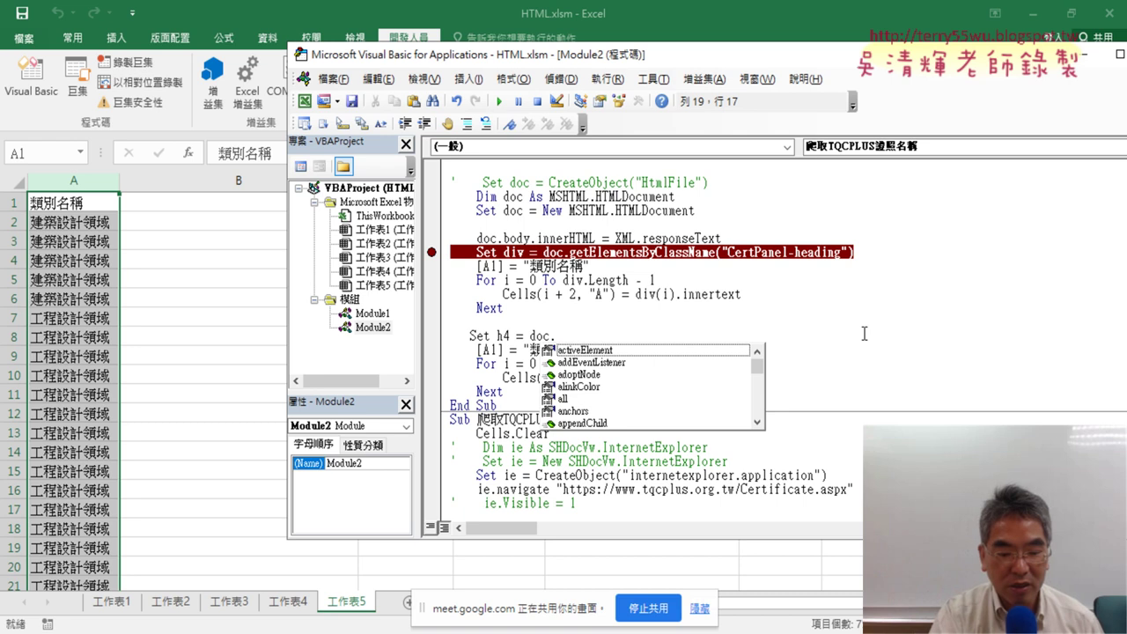
{"action": "type", "text": "get"}
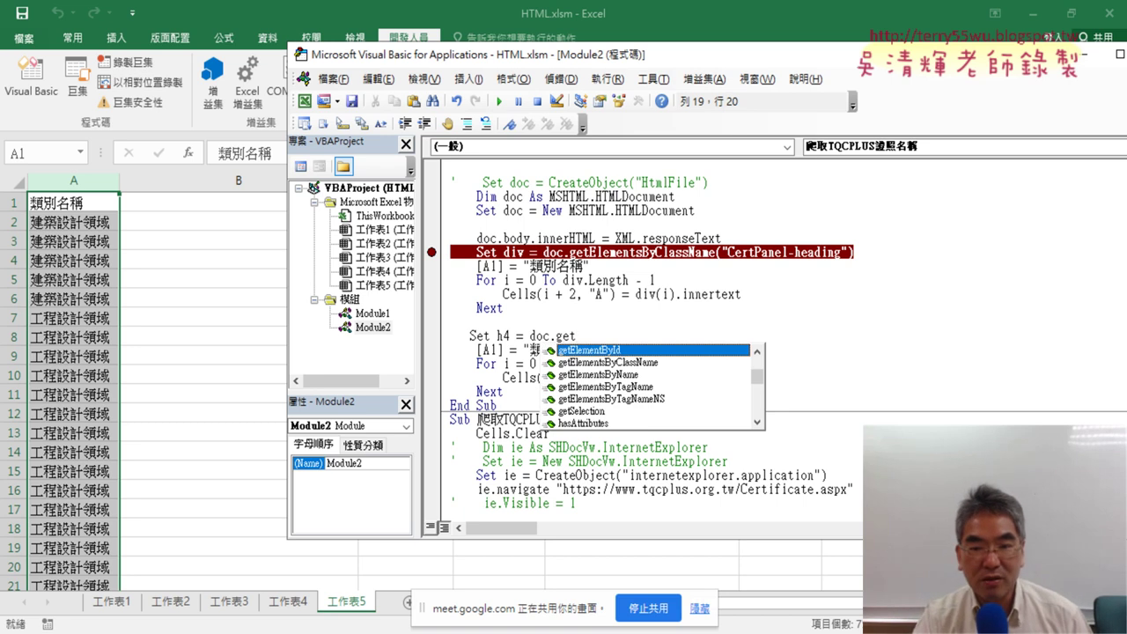
{"action": "key", "text": "Down"}
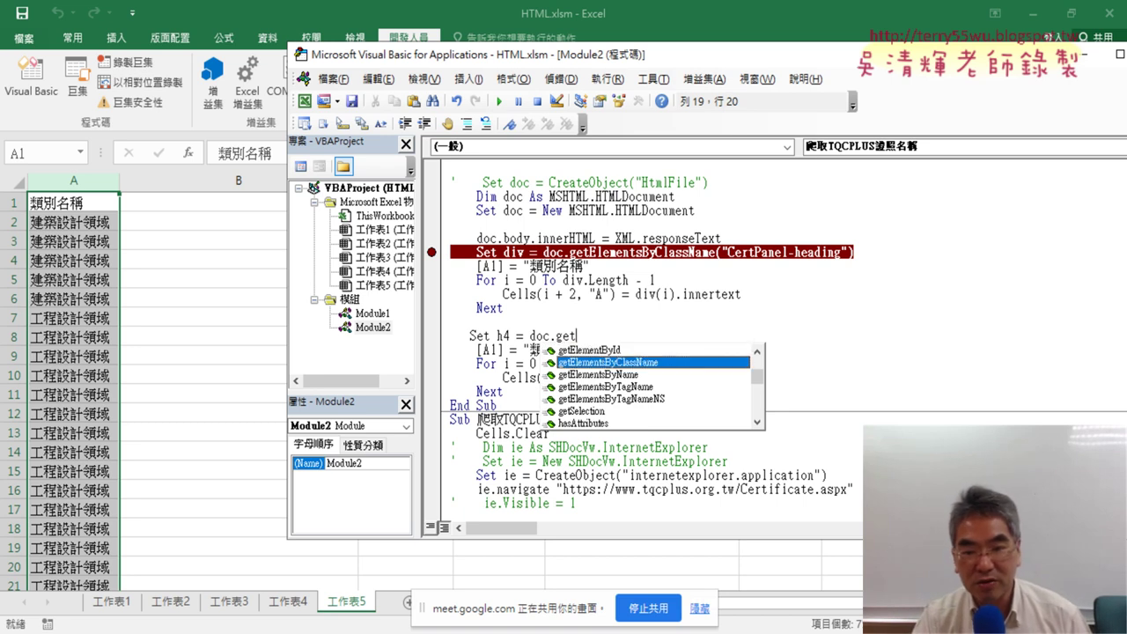
{"action": "key", "text": "Down"}
{"action": "key", "text": "Down"}
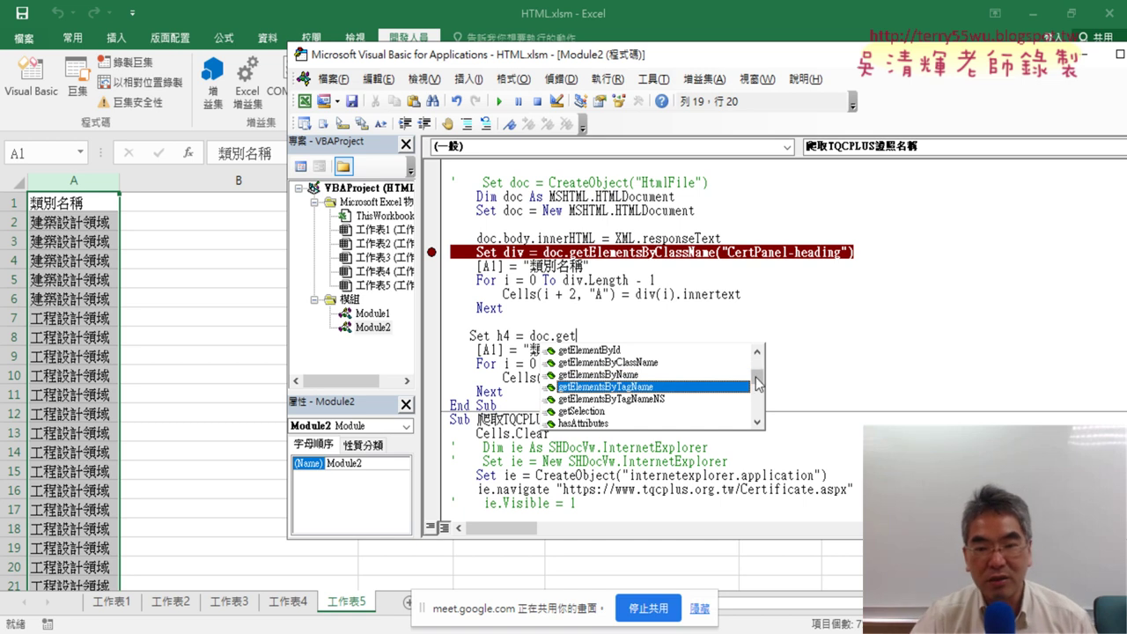
{"action": "double_click", "coordinate": [713, 388]}
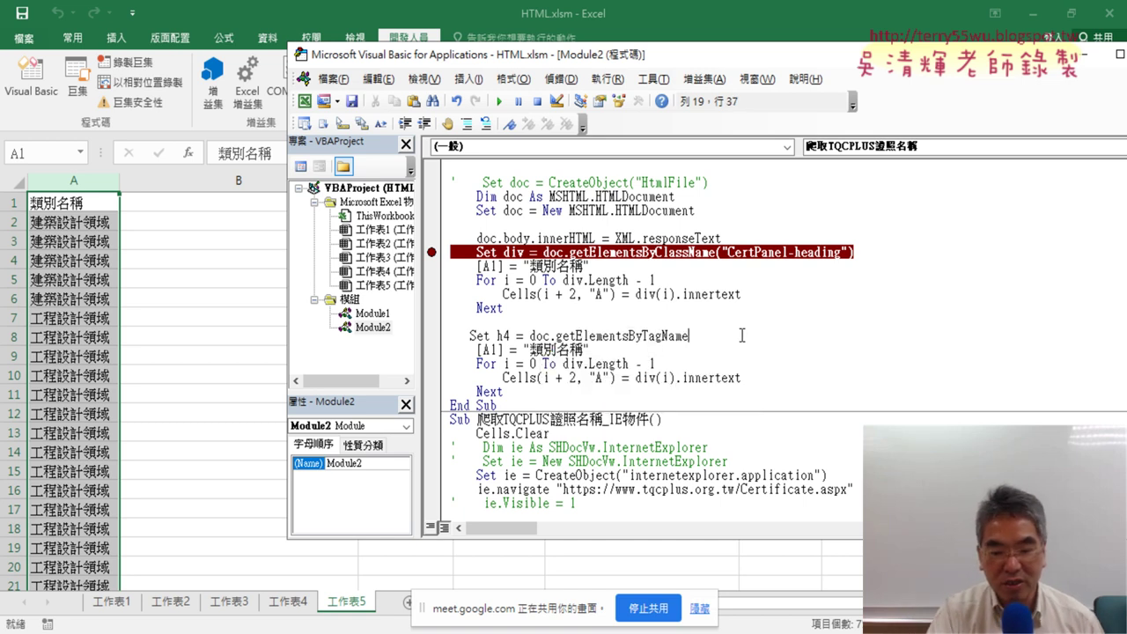
{"action": "type", "text": "()"}
{"action": "key", "text": "Left"}
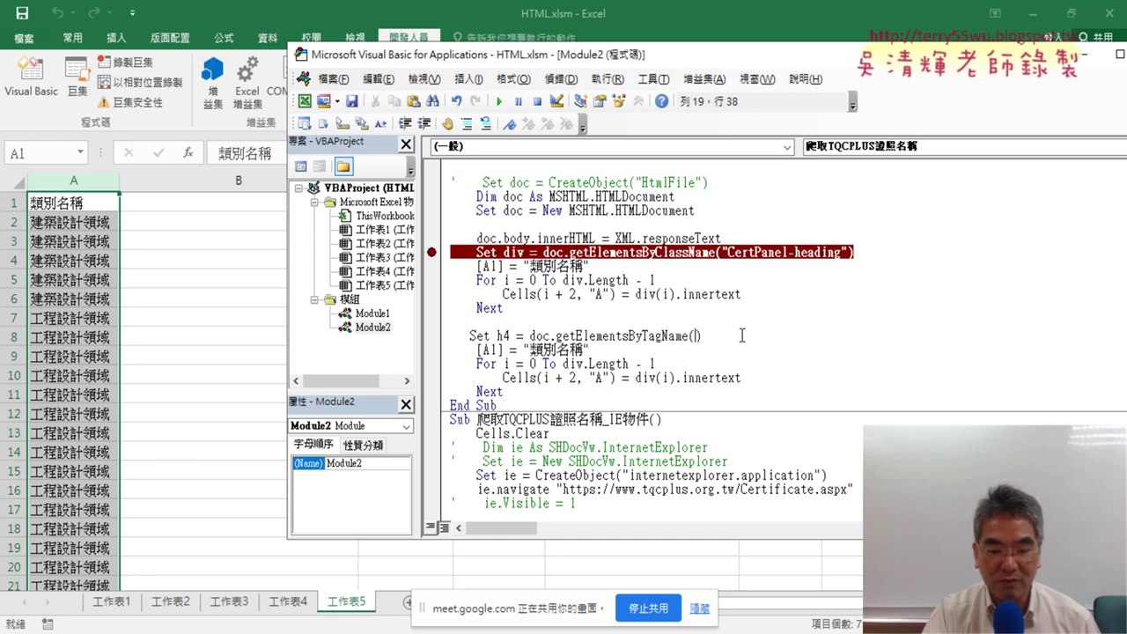
{"action": "type", "text": "\"\""}
{"action": "key", "text": "Left"}
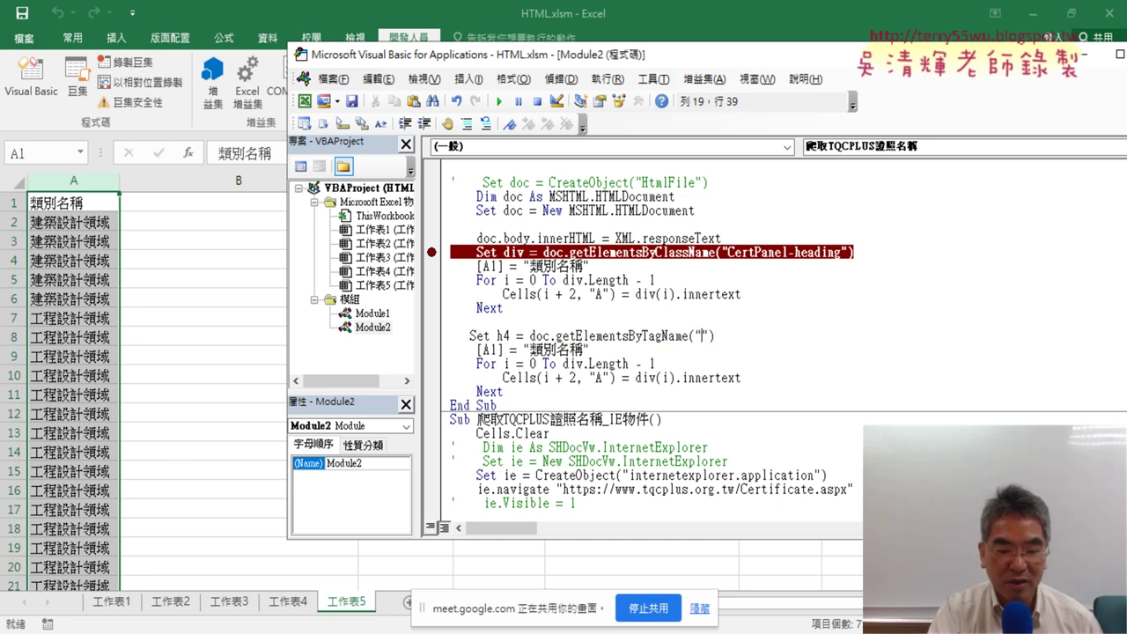
{"action": "type", "text": "h4"}
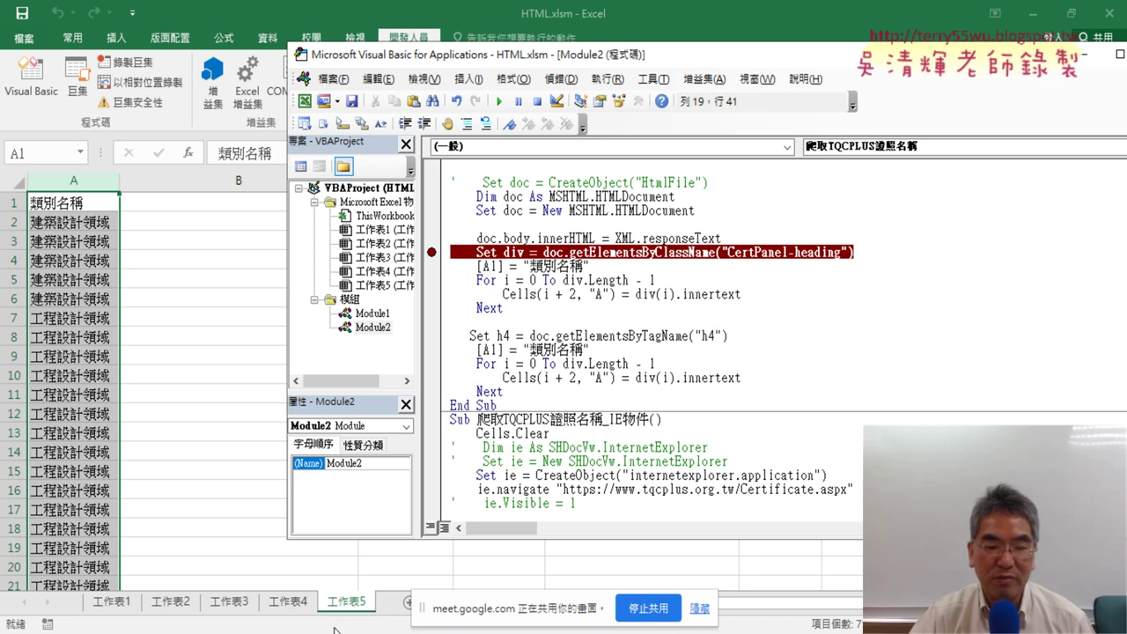
{"action": "key", "text": "alt+Tab"}
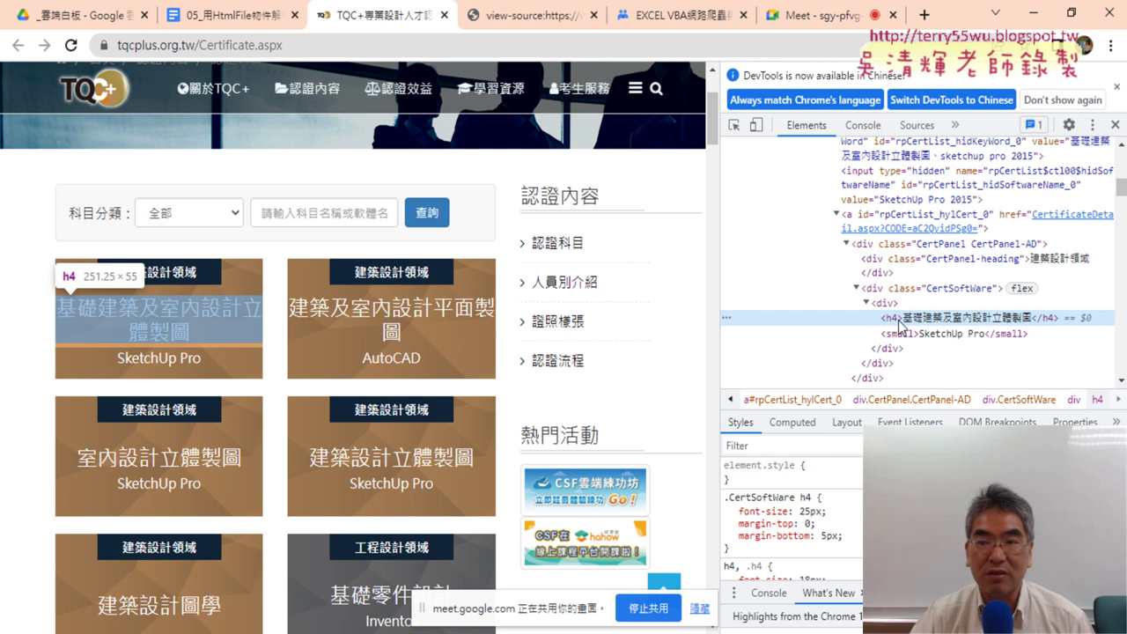
{"action": "left_click", "coordinate": [1034, 13]}
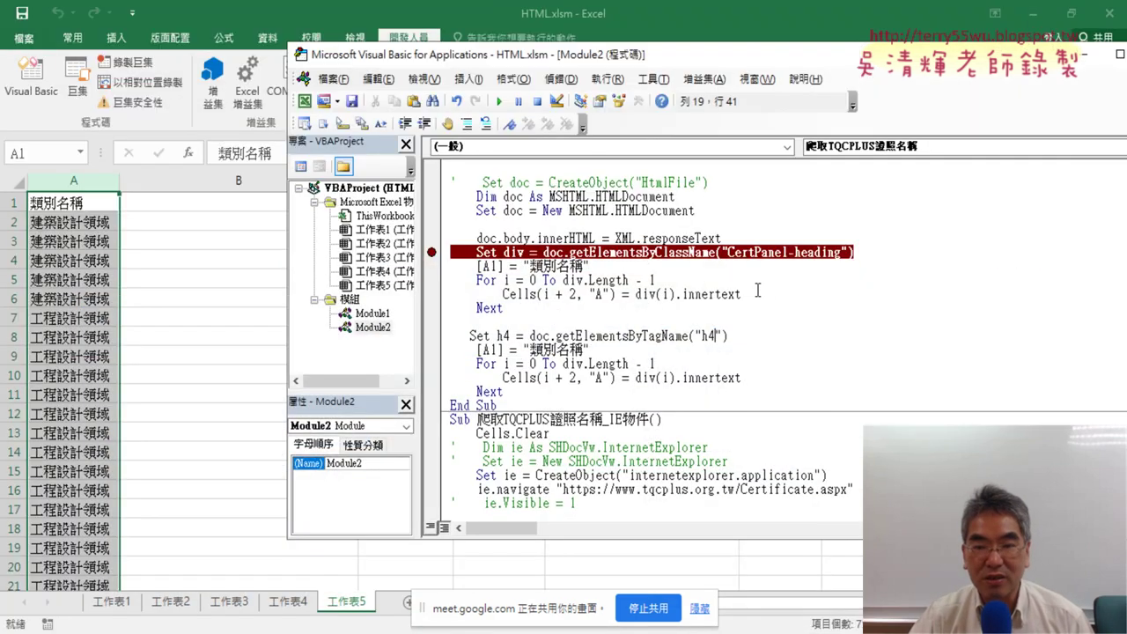
Make the copied loop run to h4.Length and write h4(i).innertext into column B
{"action": "left_click_drag", "start_coordinate": [729, 335], "coordinate": [528, 335]}
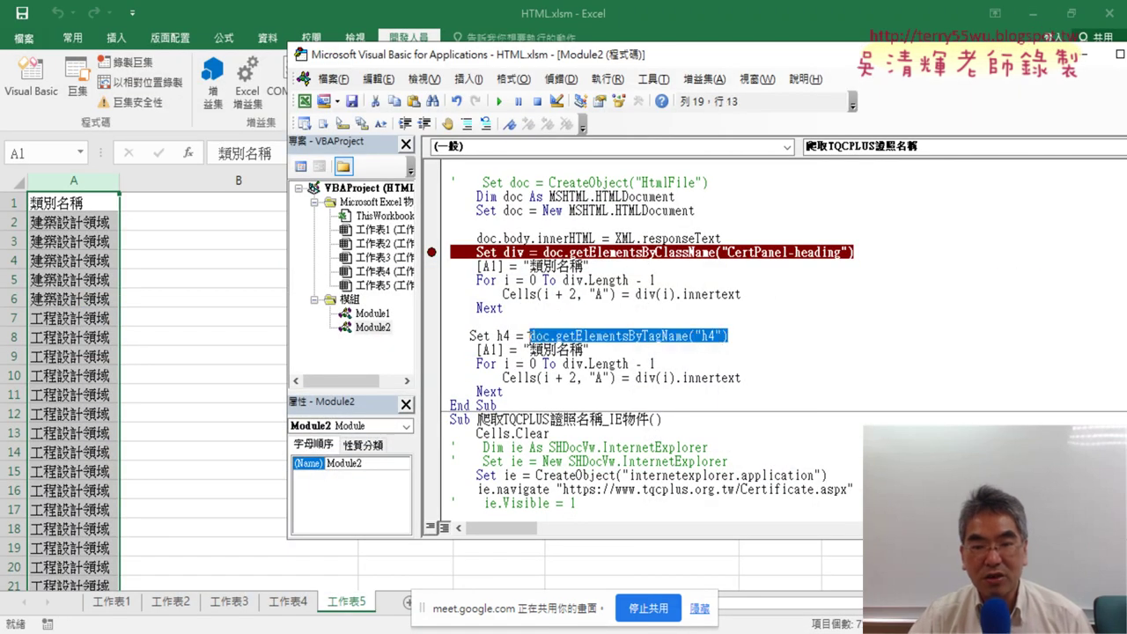
{"action": "double_click", "coordinate": [503, 335]}
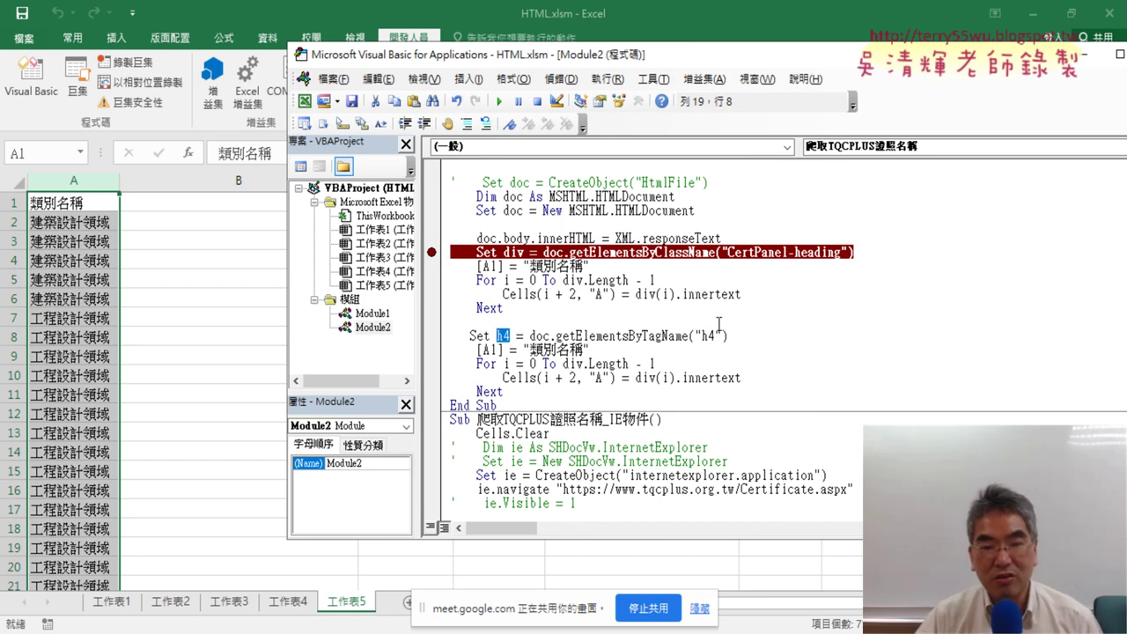
{"action": "double_click", "coordinate": [574, 363]}
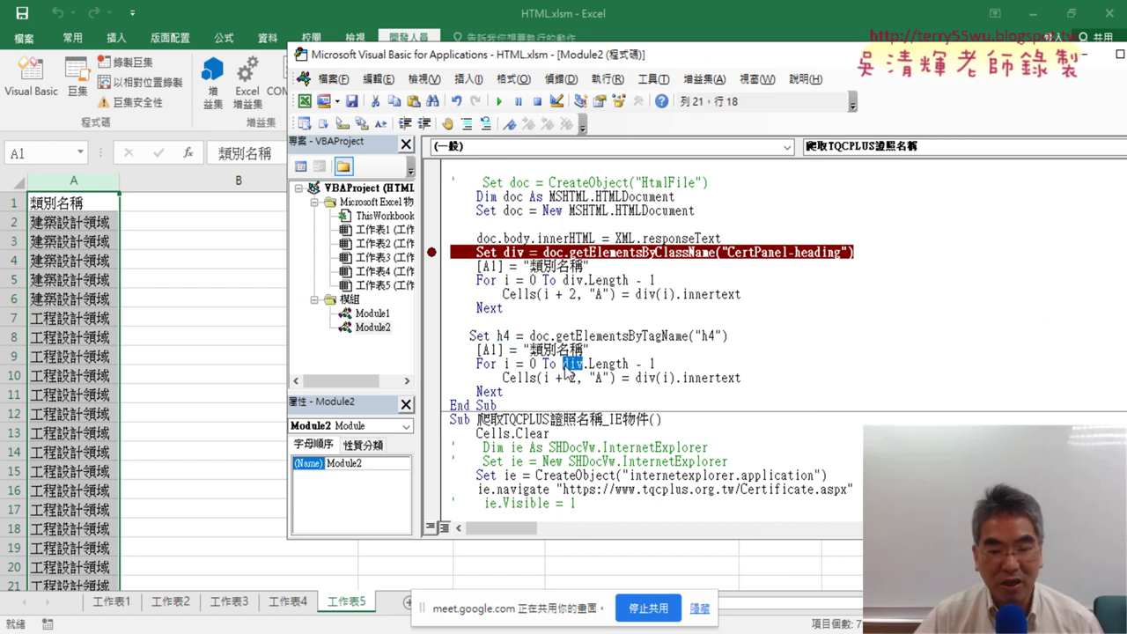
{"action": "type", "text": "h4"}
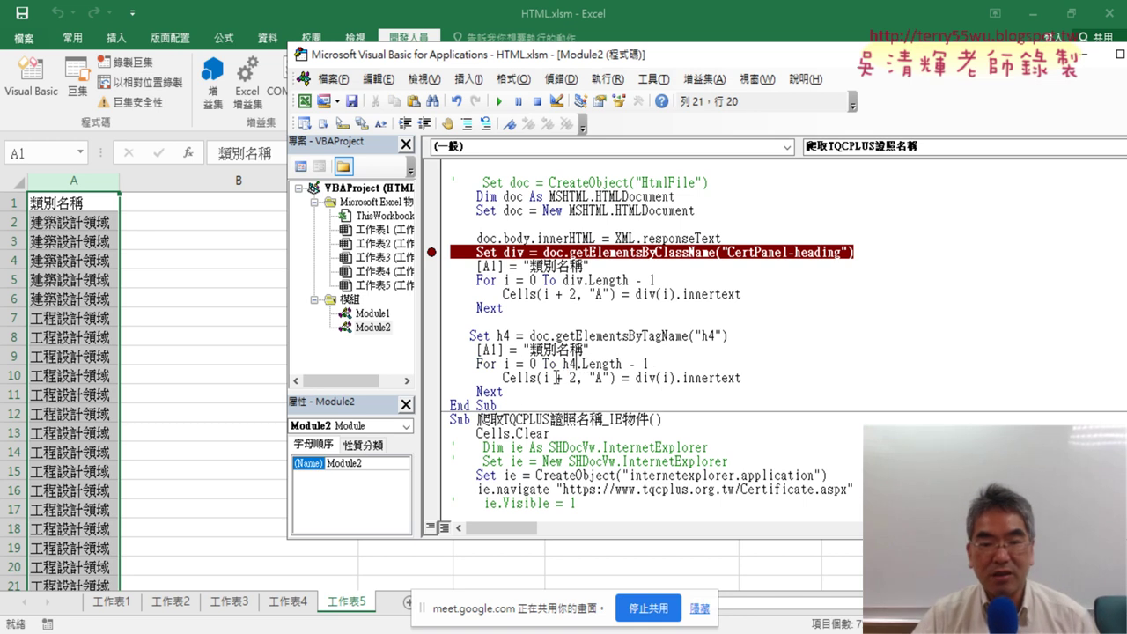
{"action": "left_click_drag", "start_coordinate": [511, 335], "coordinate": [496, 335]}
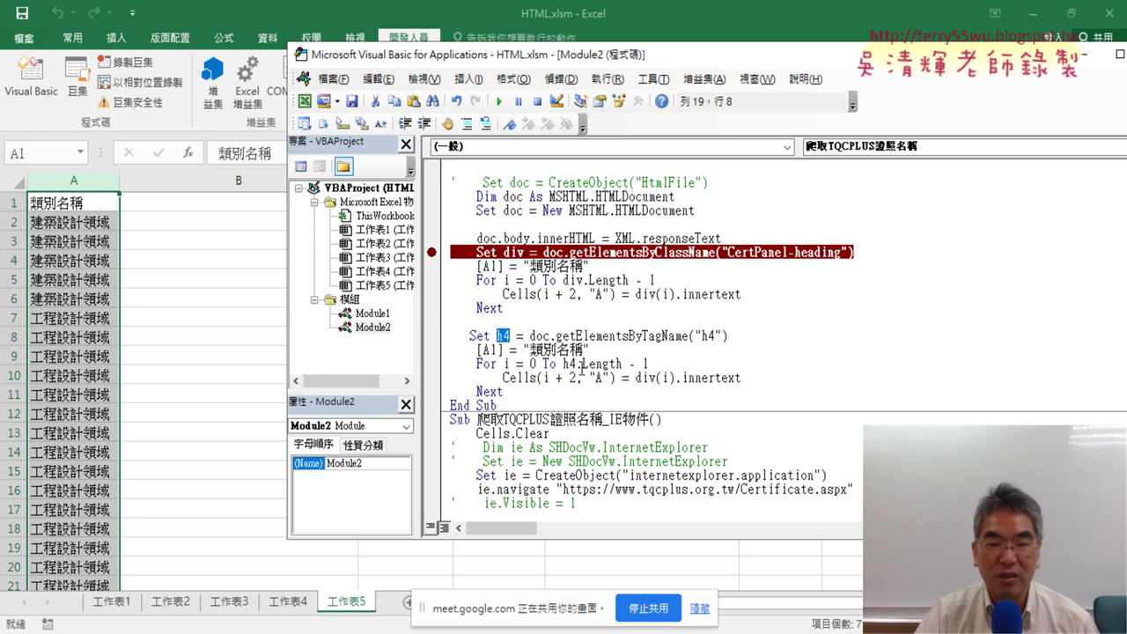
{"action": "left_click_drag", "start_coordinate": [562, 363], "coordinate": [619, 364]}
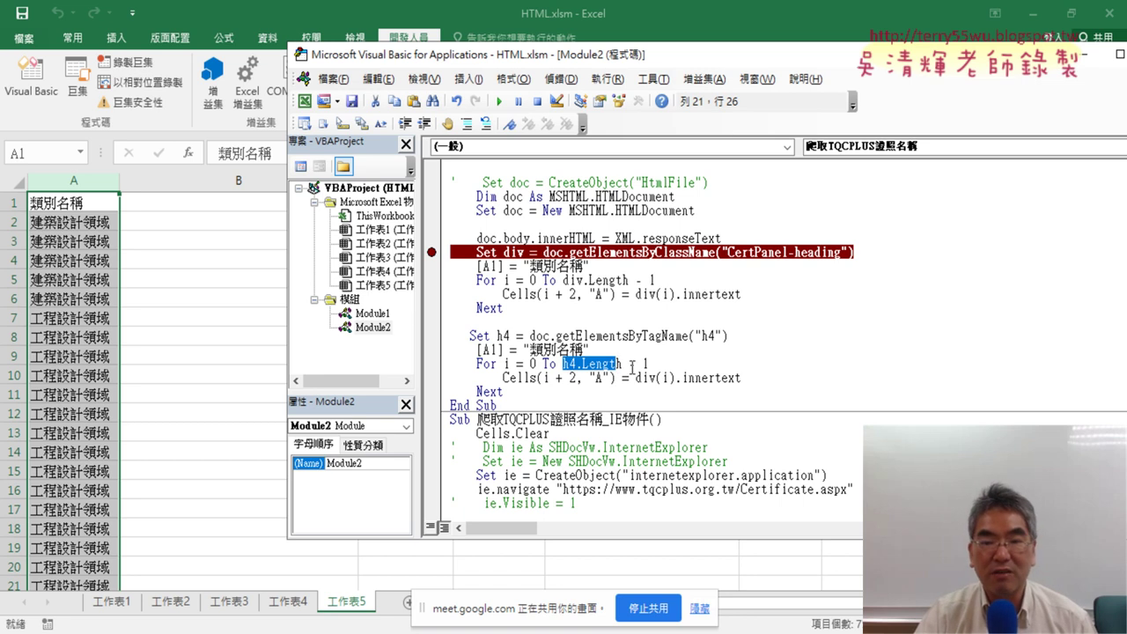
{"action": "left_click_drag", "start_coordinate": [594, 378], "coordinate": [604, 378]}
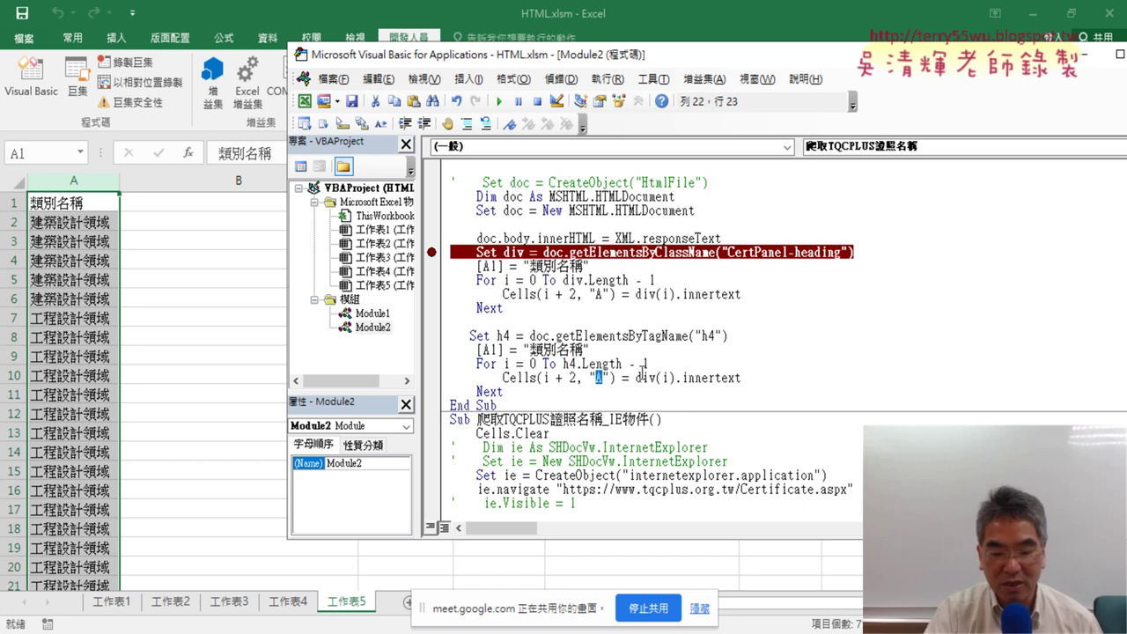
{"action": "type", "text": "B"}
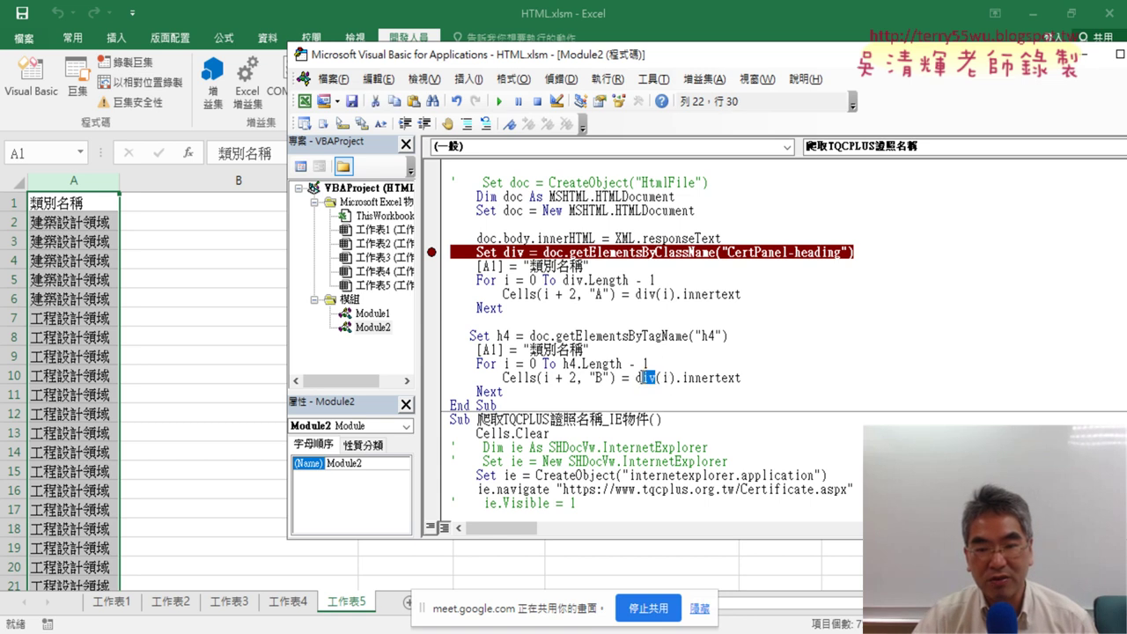
{"action": "double_click", "coordinate": [641, 378]}
{"action": "type", "text": "h"}
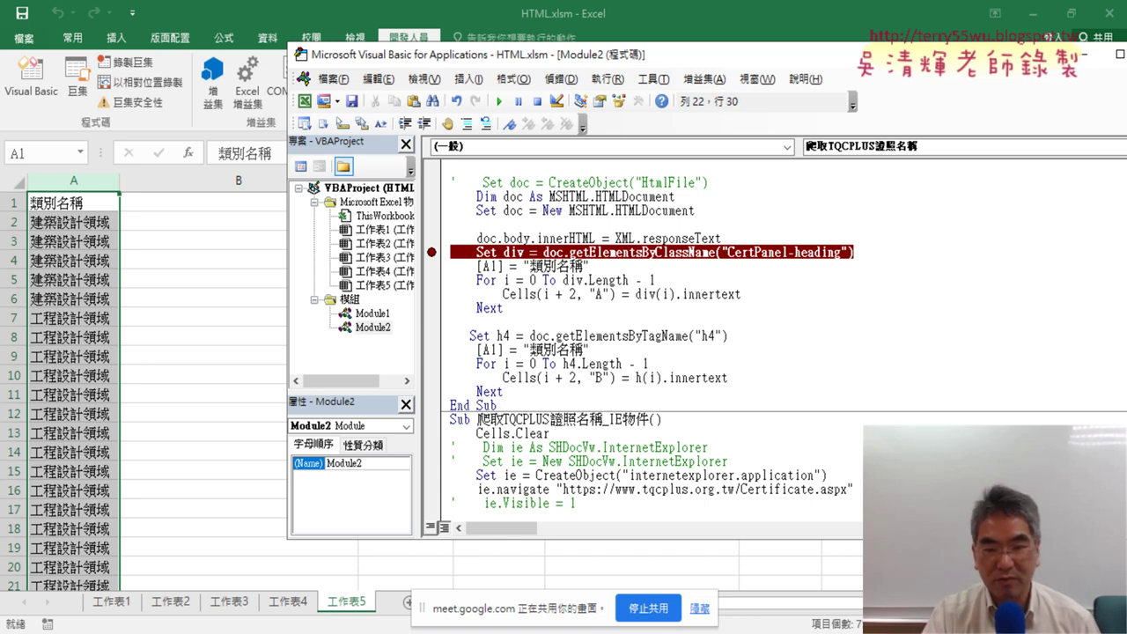
{"action": "type", "text": "4"}
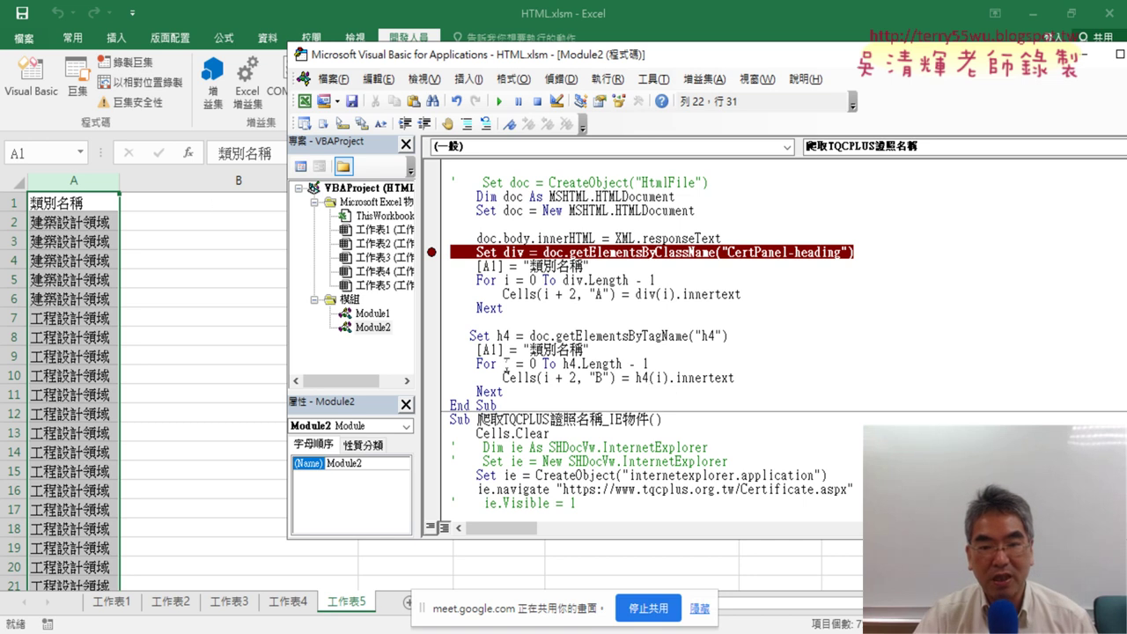
Change the block's header text from 類別名稱 to 中文名稱
{"action": "left_click_drag", "start_coordinate": [529, 349], "coordinate": [556, 349]}
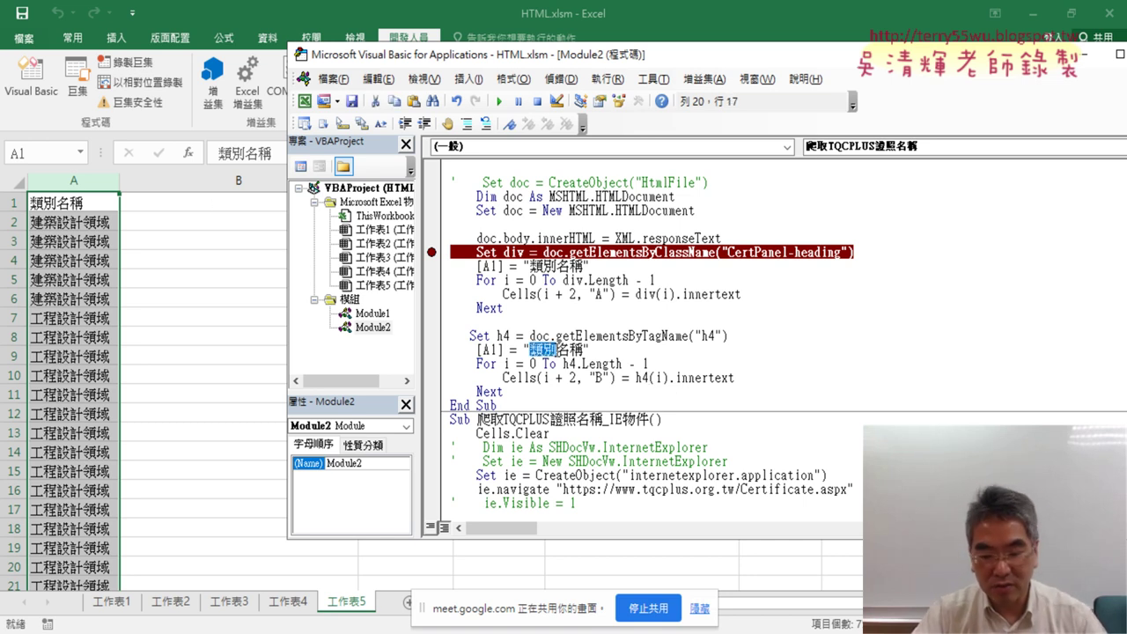
{"action": "type", "text": "ㄓㄨㄥ"}
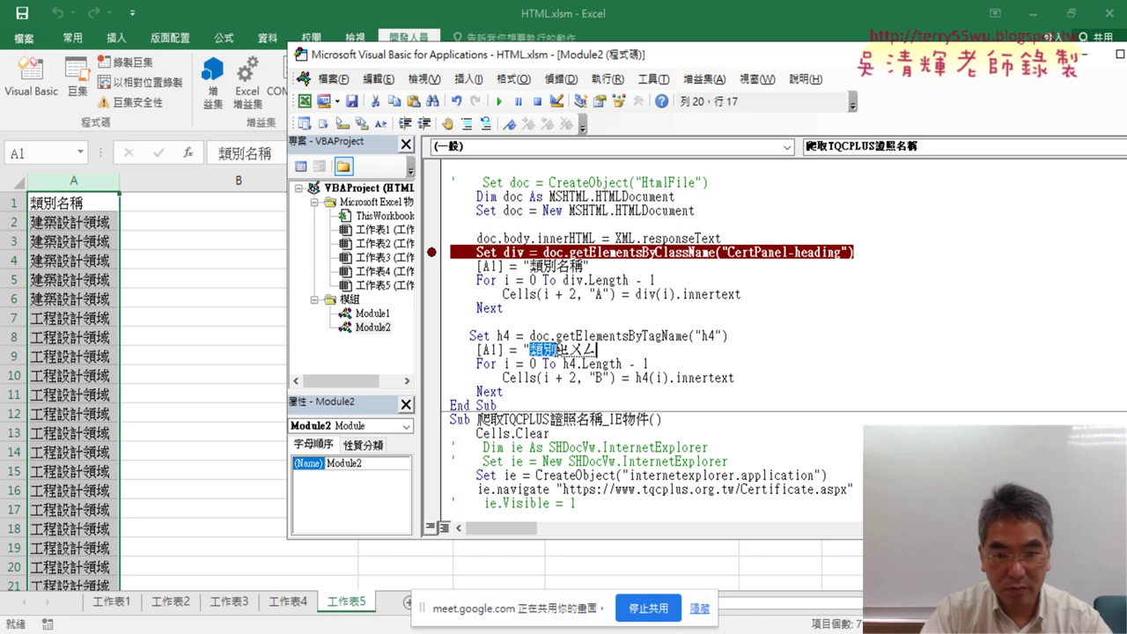
{"action": "key", "text": "BackSpace"}
{"action": "key", "text": "BackSpace"}
{"action": "key", "text": "BackSpace"}
{"action": "type", "text": "中文"}
{"action": "key", "text": "Return"}
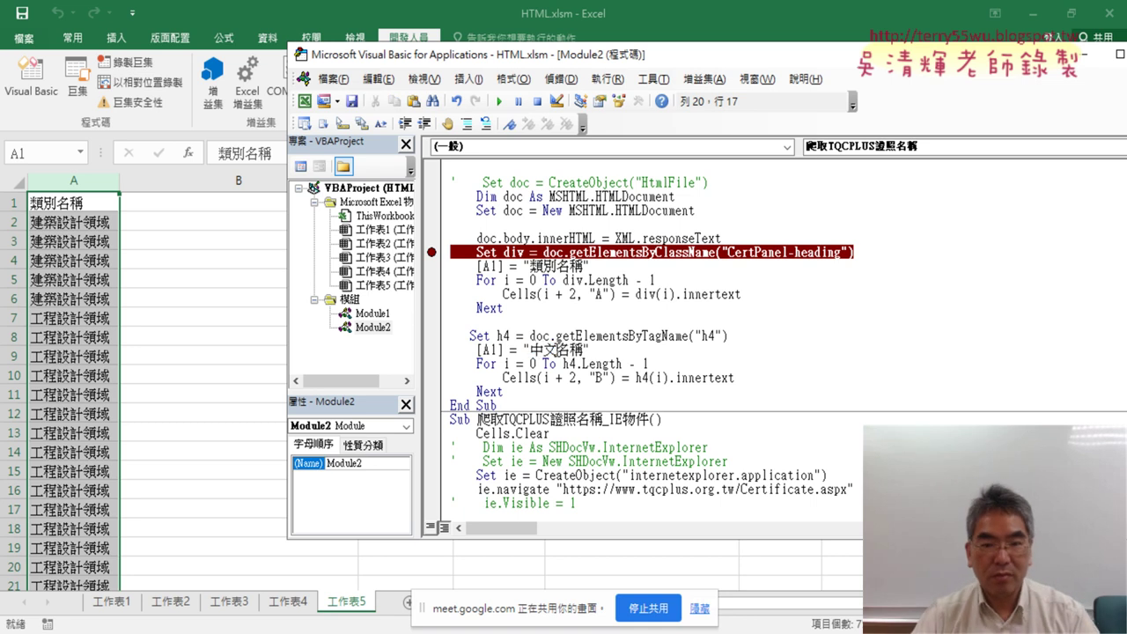
{"action": "left_click", "coordinate": [525, 395]}
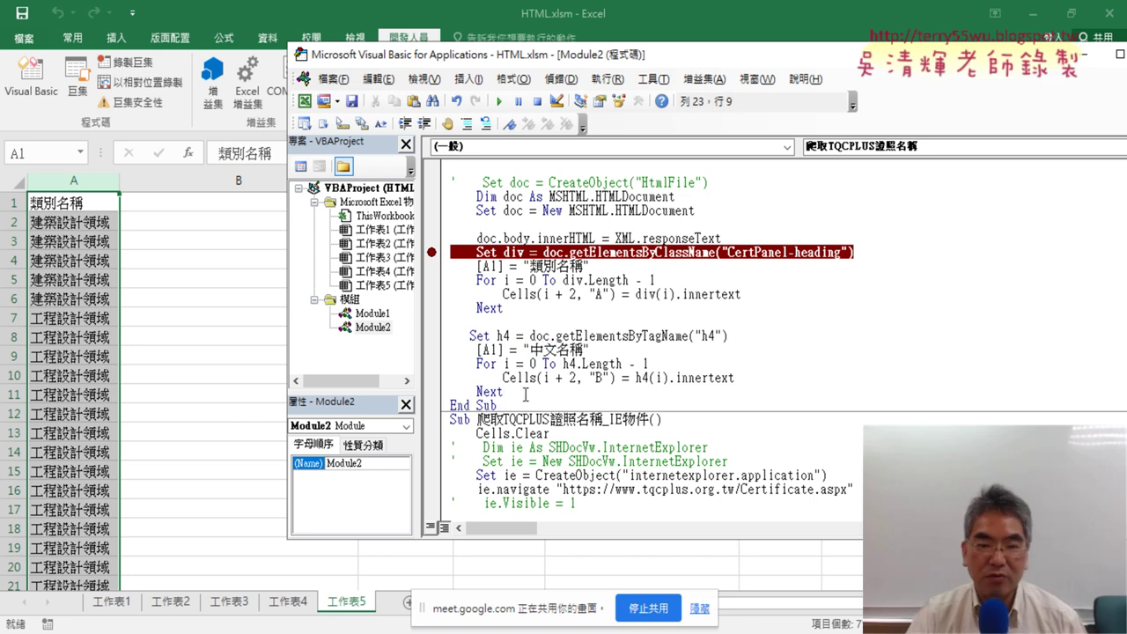
{"action": "left_click_drag", "start_coordinate": [525, 394], "coordinate": [461, 340]}
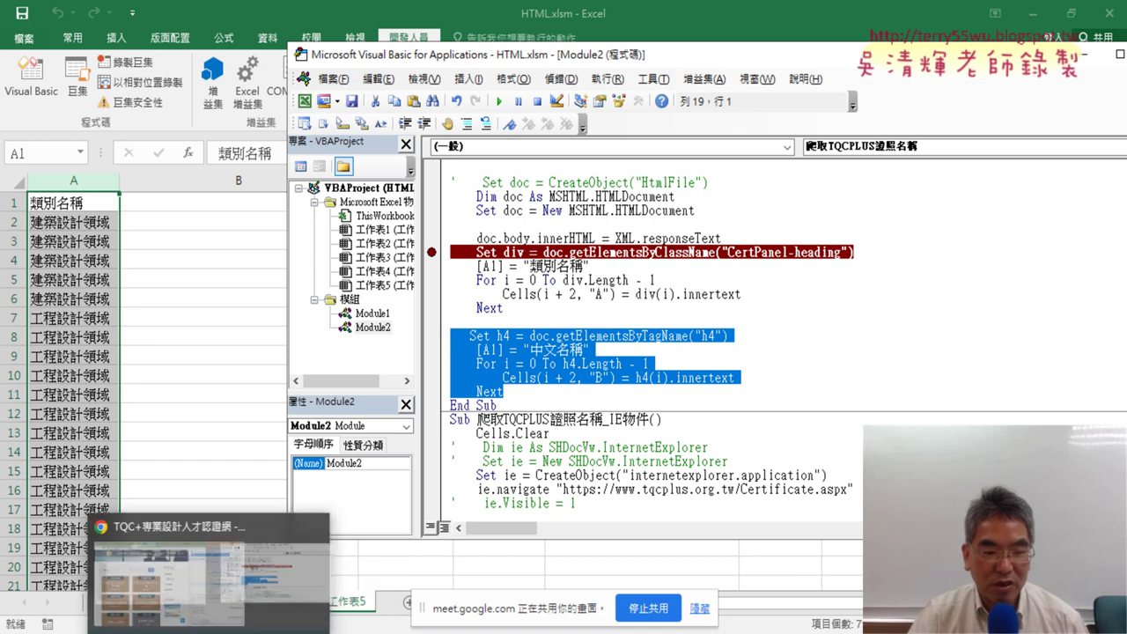
{"action": "left_click", "coordinate": [211, 563]}
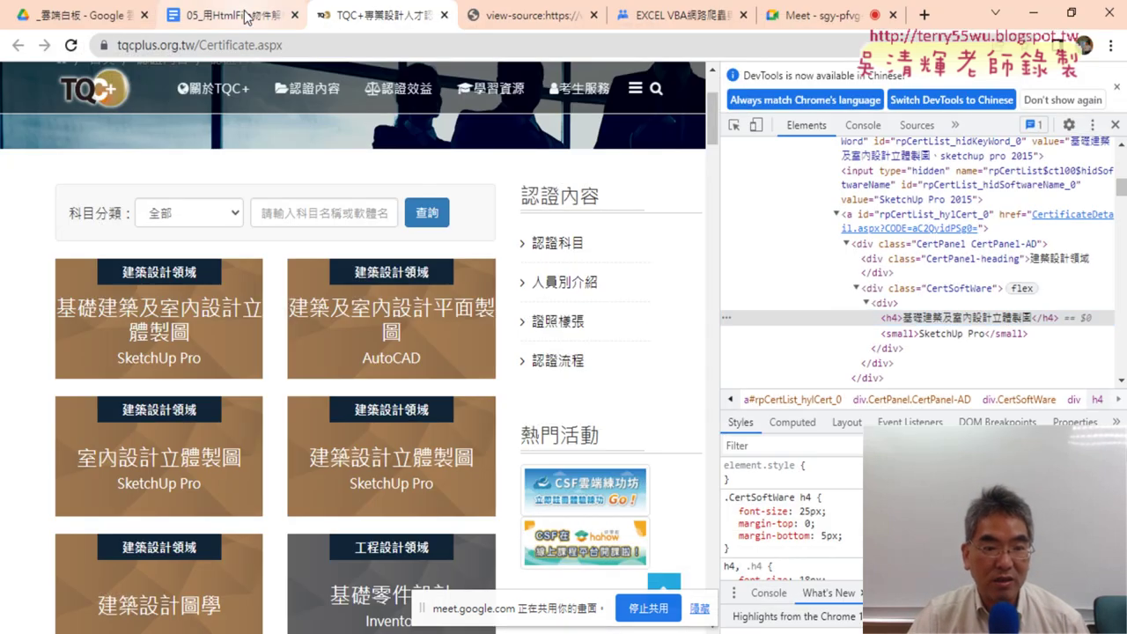
{"action": "left_click", "coordinate": [229, 15]}
{"action": "scroll", "coordinate": [475, 297], "scroll_direction": "down", "scroll_amount": 1}
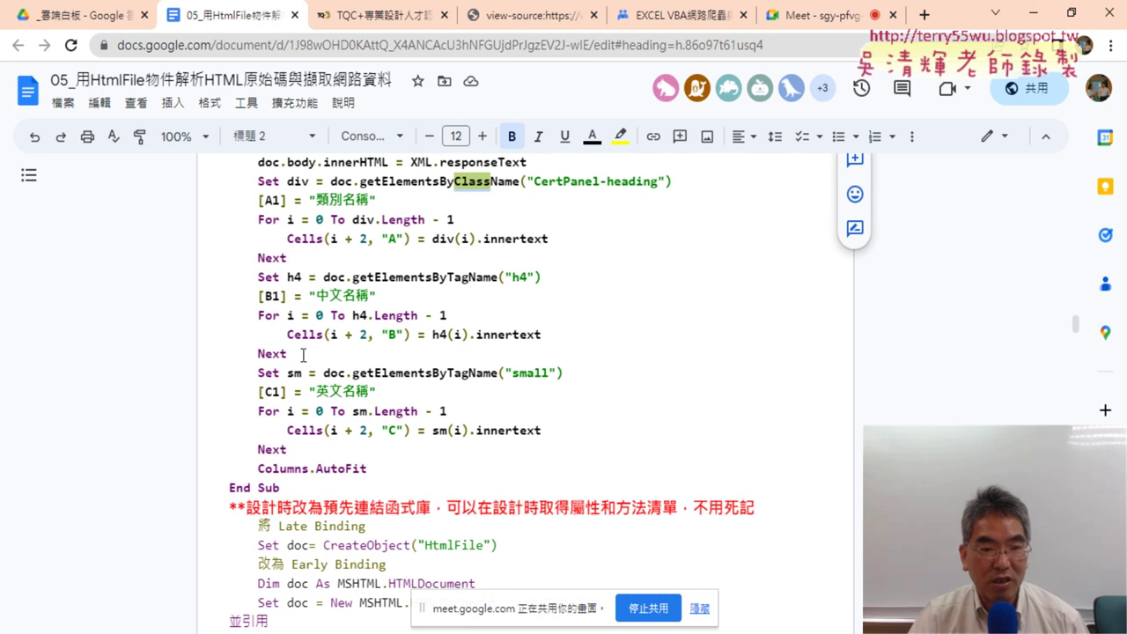
{"action": "left_click_drag", "start_coordinate": [303, 355], "coordinate": [221, 282]}
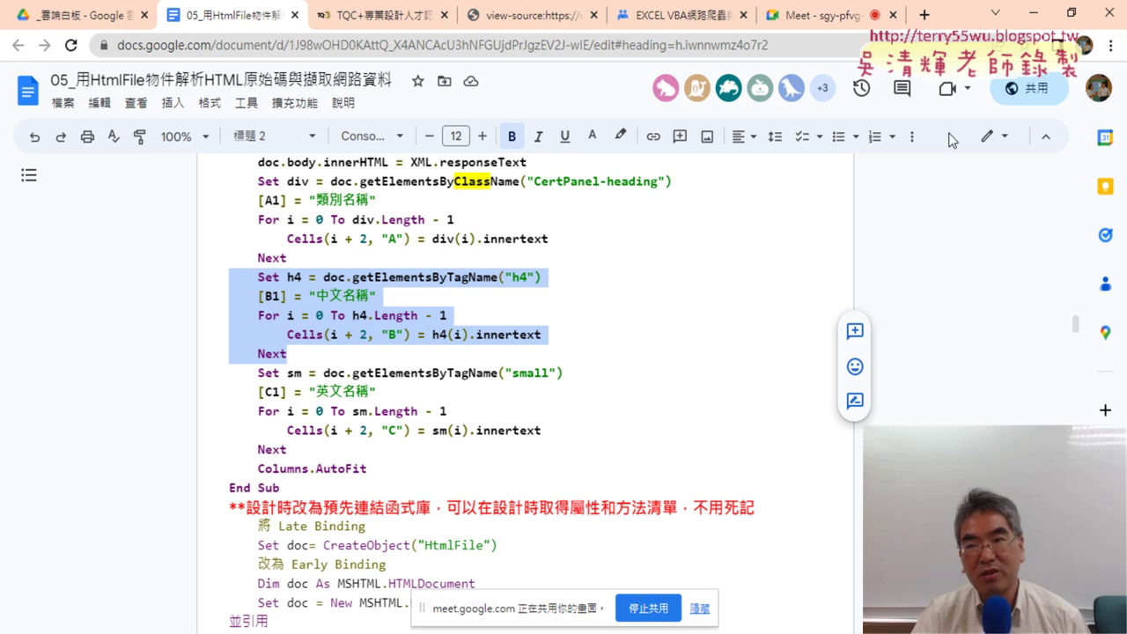
{"action": "key", "text": "alt+Tab"}
Point the header at cell B1, clear the Set div breakpoint, and run the macro
{"action": "left_click", "coordinate": [554, 349]}
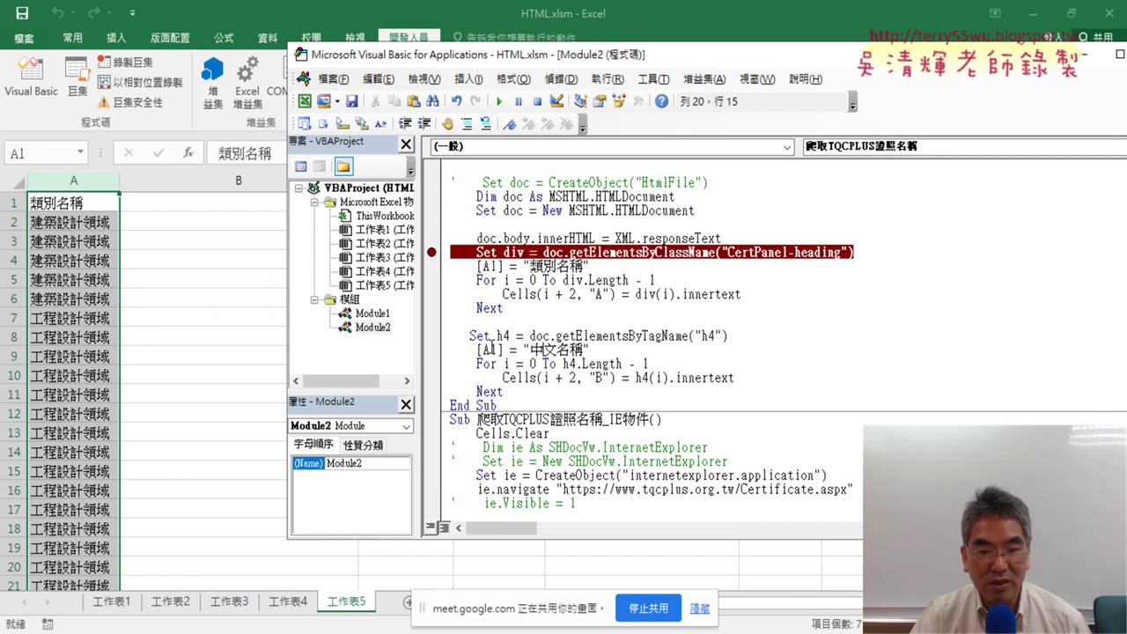
{"action": "left_click_drag", "start_coordinate": [490, 349], "coordinate": [484, 350]}
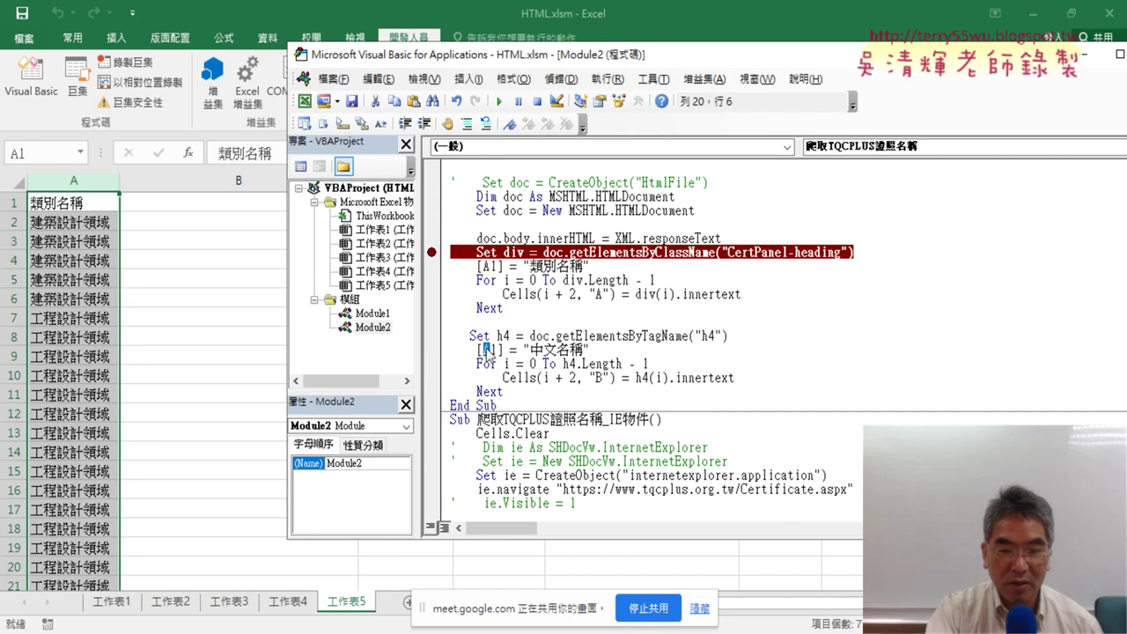
{"action": "type", "text": "B"}
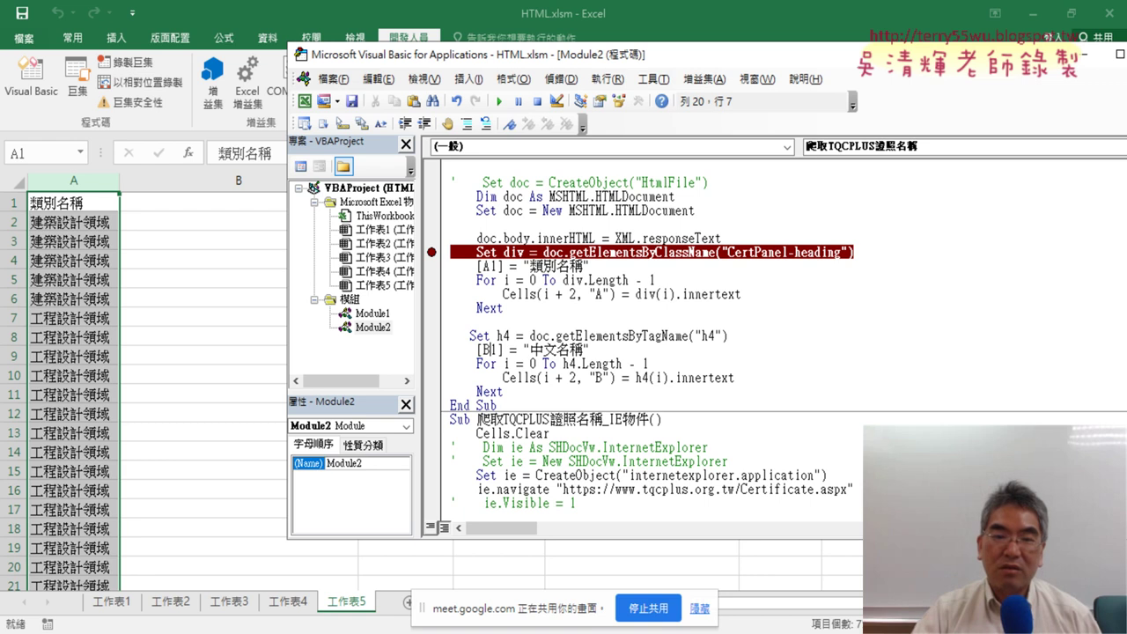
{"action": "left_click", "coordinate": [437, 254]}
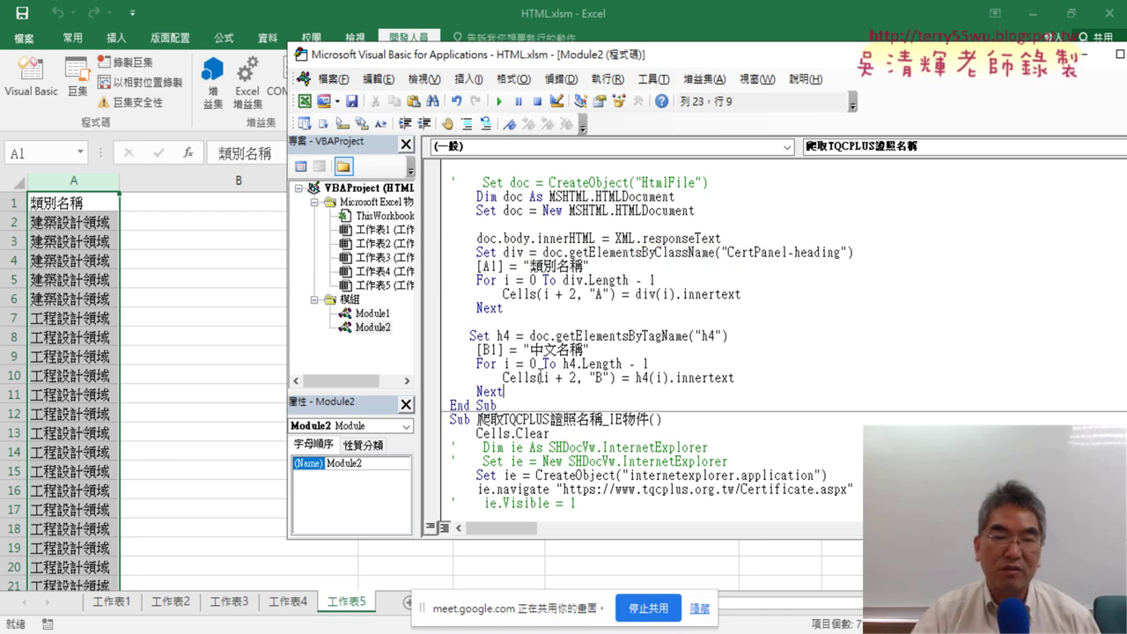
{"action": "left_click", "coordinate": [499, 102]}
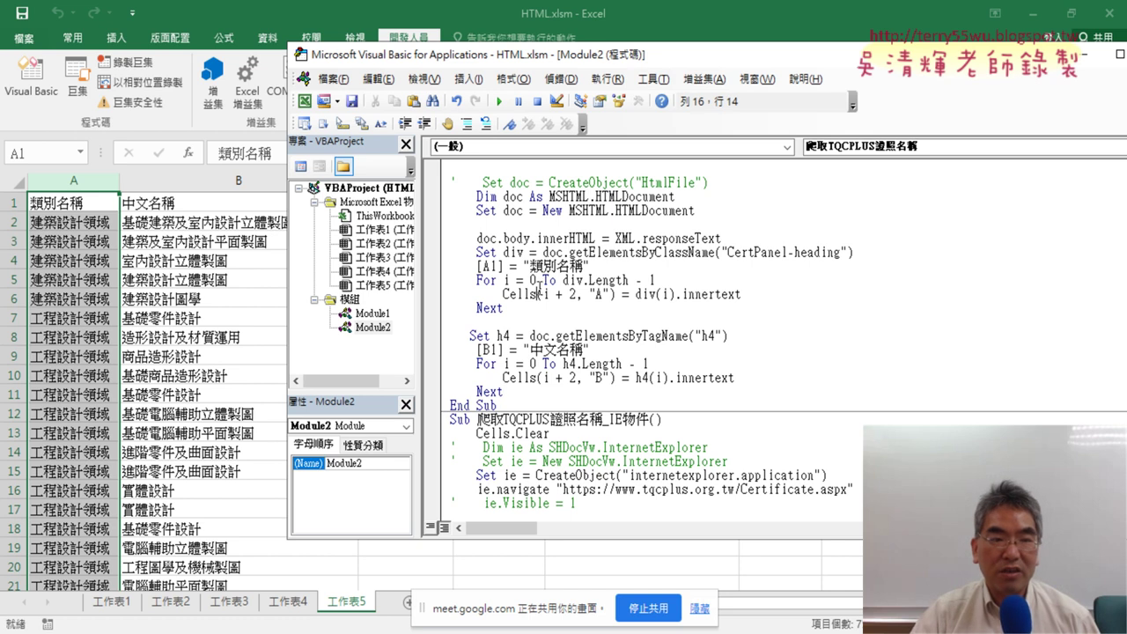
Select the scraped Chinese titles now filling column B
{"action": "left_click_drag", "start_coordinate": [72, 206], "coordinate": [132, 435]}
{"action": "left_click_drag", "start_coordinate": [216, 208], "coordinate": [216, 414]}
{"action": "left_click", "coordinate": [30, 79]}
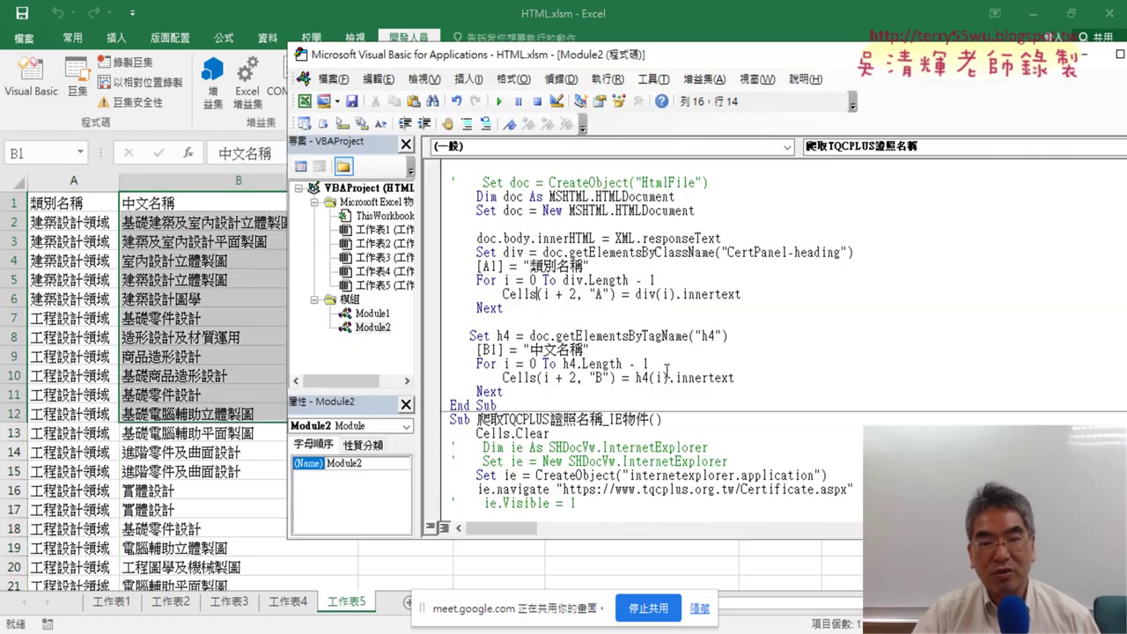
{"action": "scroll", "coordinate": [568, 363], "scroll_direction": "down", "scroll_amount": 2}
Paste a third copy of the h4 block below the second loop
{"action": "left_click_drag", "start_coordinate": [525, 310], "coordinate": [449, 252]}
{"action": "key", "text": "ctrl+c"}
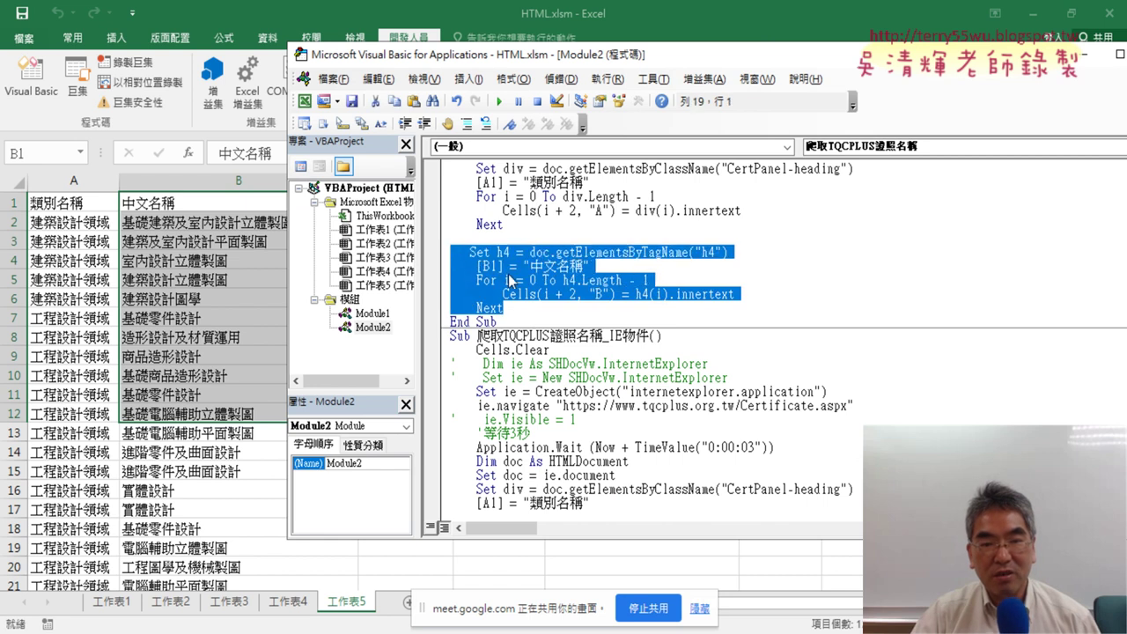
{"action": "right_click", "coordinate": [525, 276]}
{"action": "key", "text": "Escape"}
{"action": "left_click", "coordinate": [514, 310]}
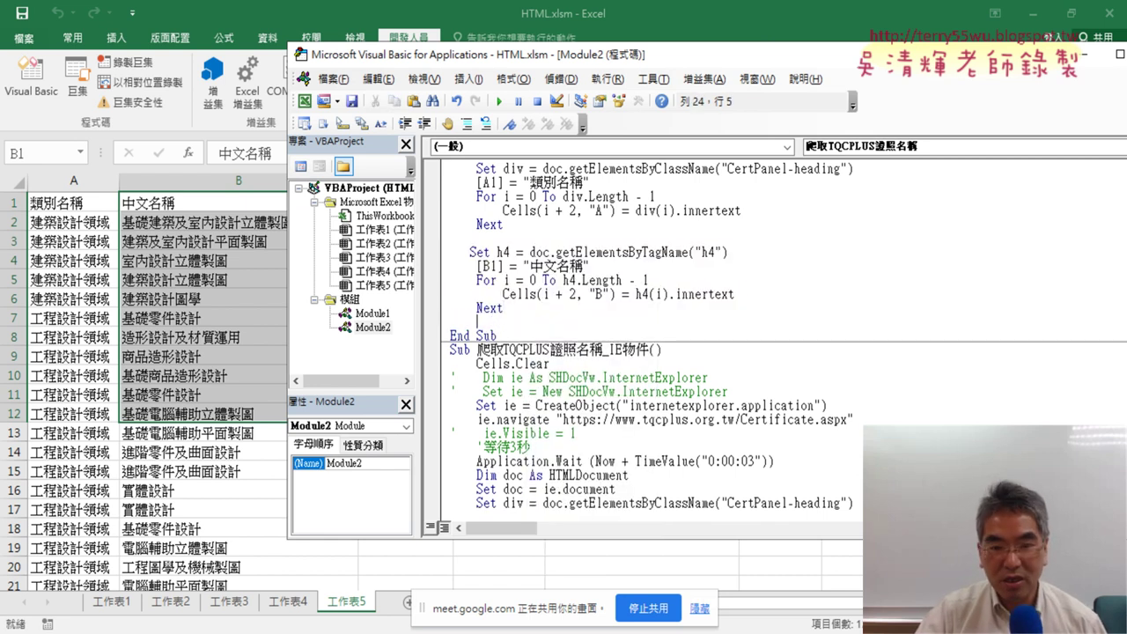
{"action": "key", "text": "Return"}
{"action": "key", "text": "Return"}
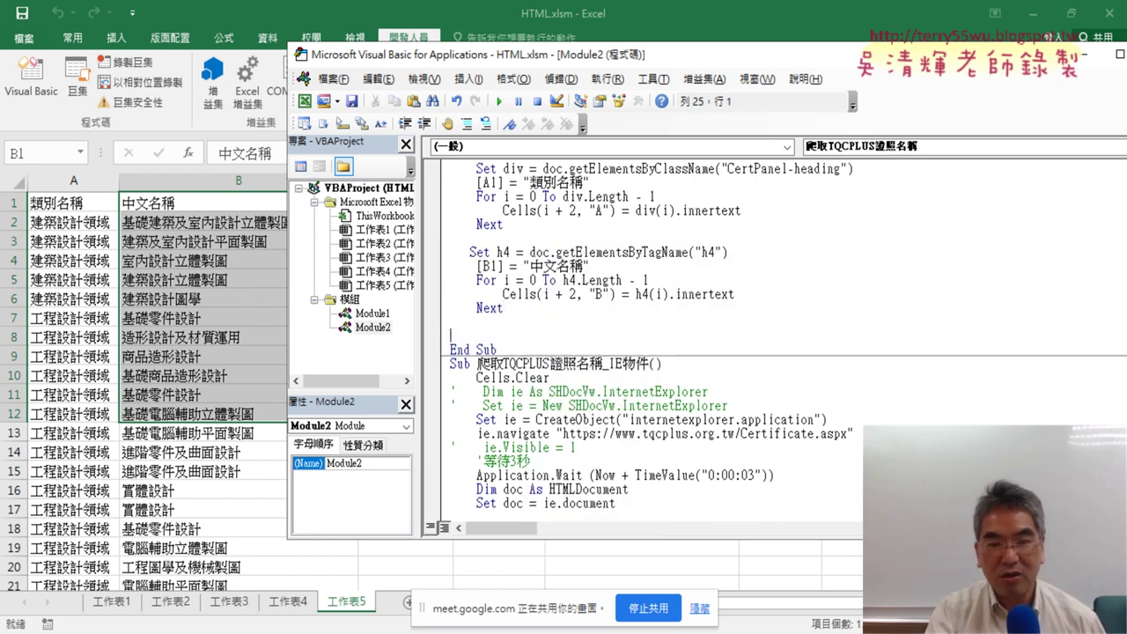
{"action": "key", "text": "ctrl+v"}
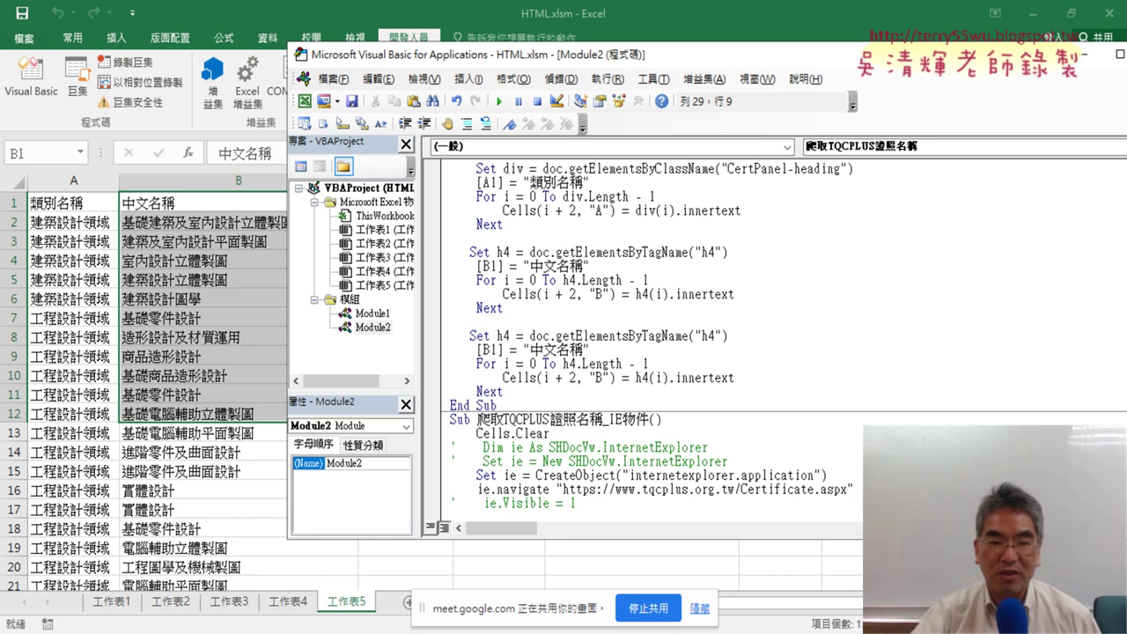
Rename the new block's variable to small and change its tag argument to "small"
{"action": "double_click", "coordinate": [502, 335]}
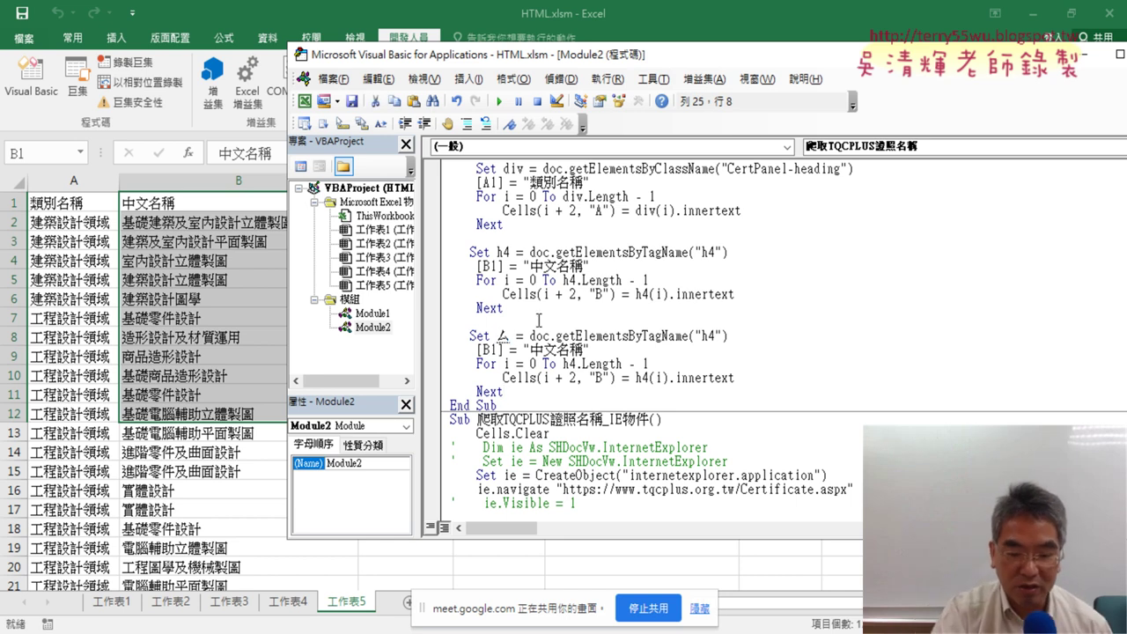
{"action": "type", "text": "sm"}
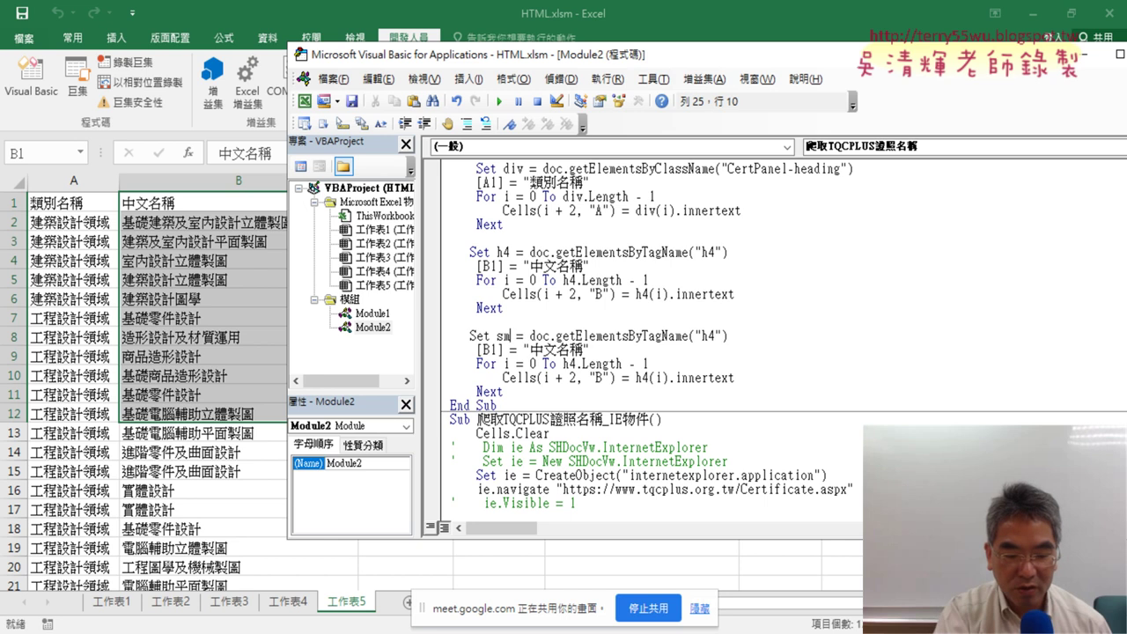
{"action": "type", "text": "a"}
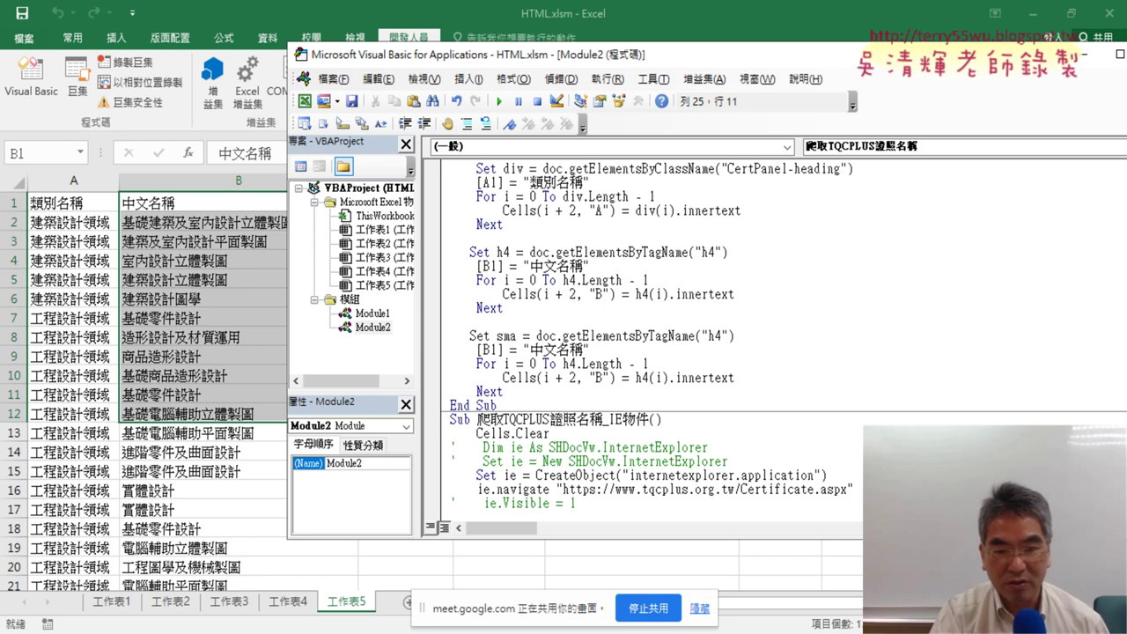
{"action": "type", "text": "ll"}
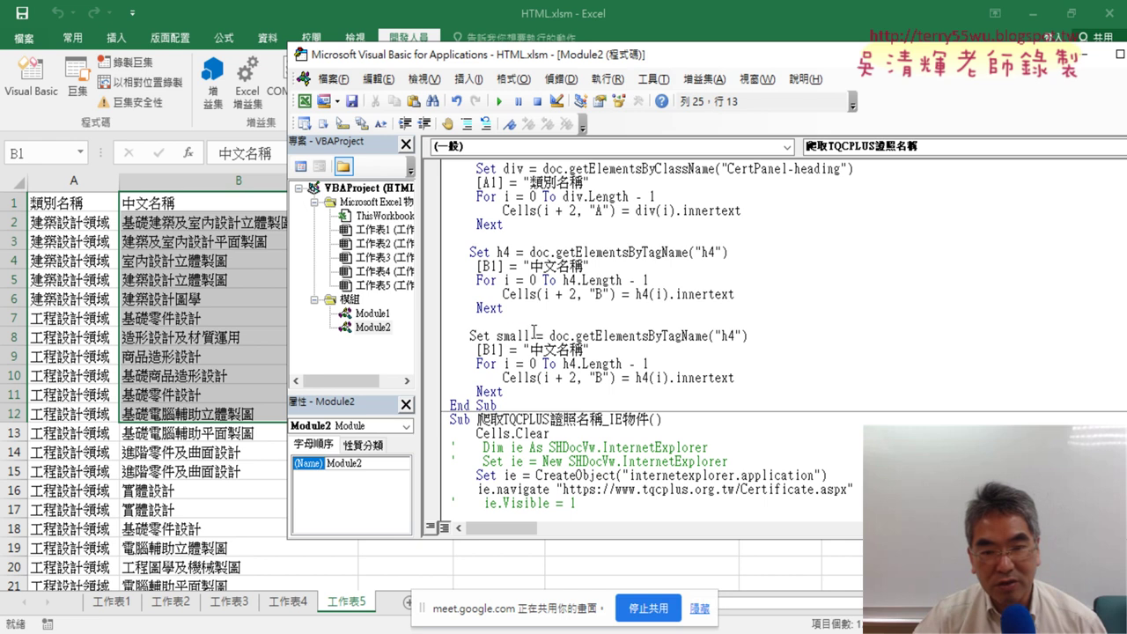
{"action": "left_click_drag", "start_coordinate": [532, 335], "coordinate": [502, 335]}
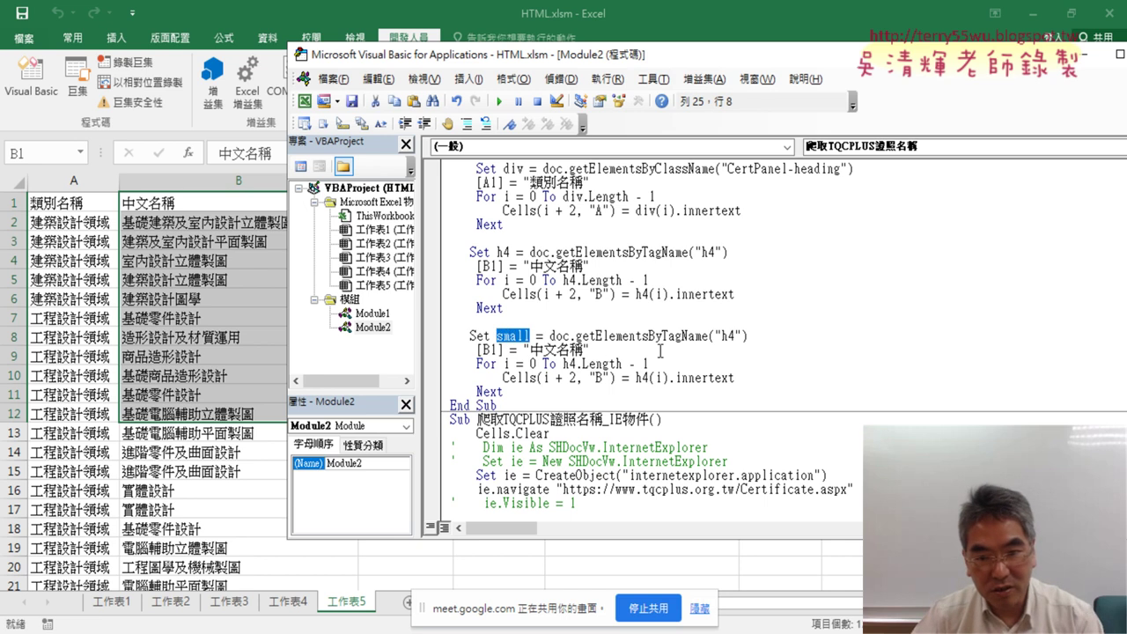
{"action": "double_click", "coordinate": [725, 336]}
{"action": "type", "text": "small"}
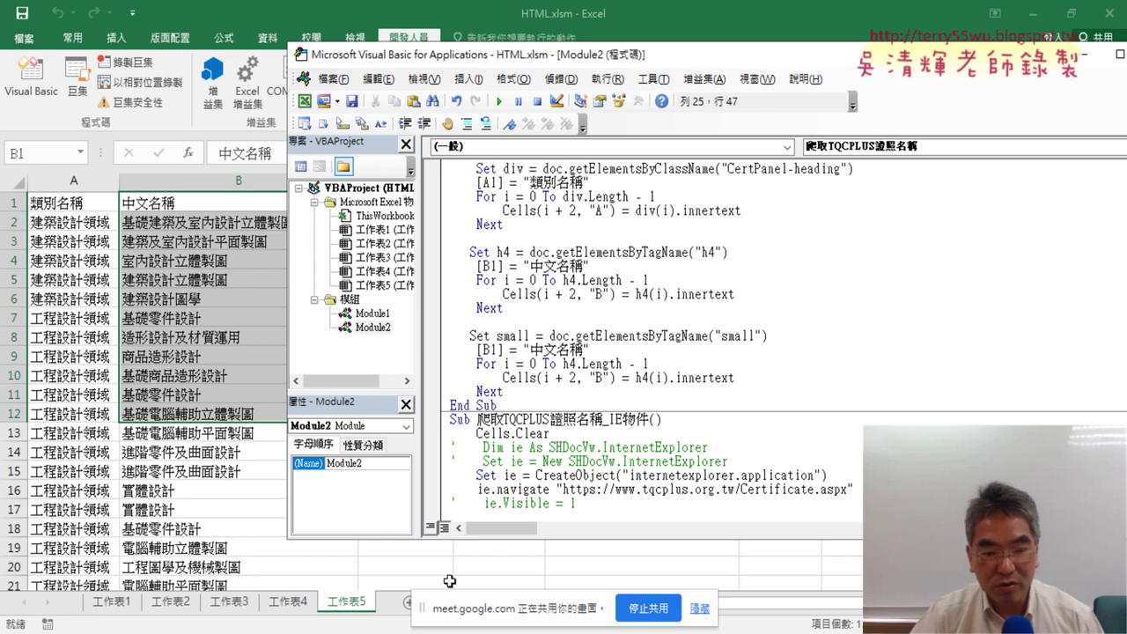
{"action": "key", "text": "alt+Tab"}
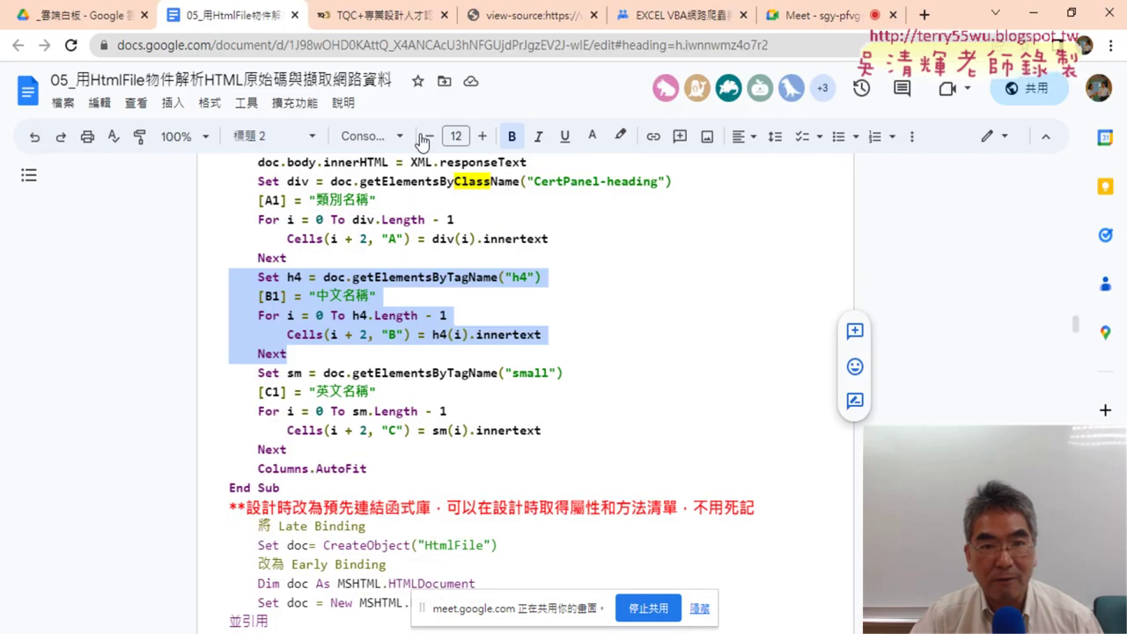
Inspect the SketchUp Pro label on the TQC+ page to confirm it is a small tag
{"action": "left_click", "coordinate": [413, 24]}
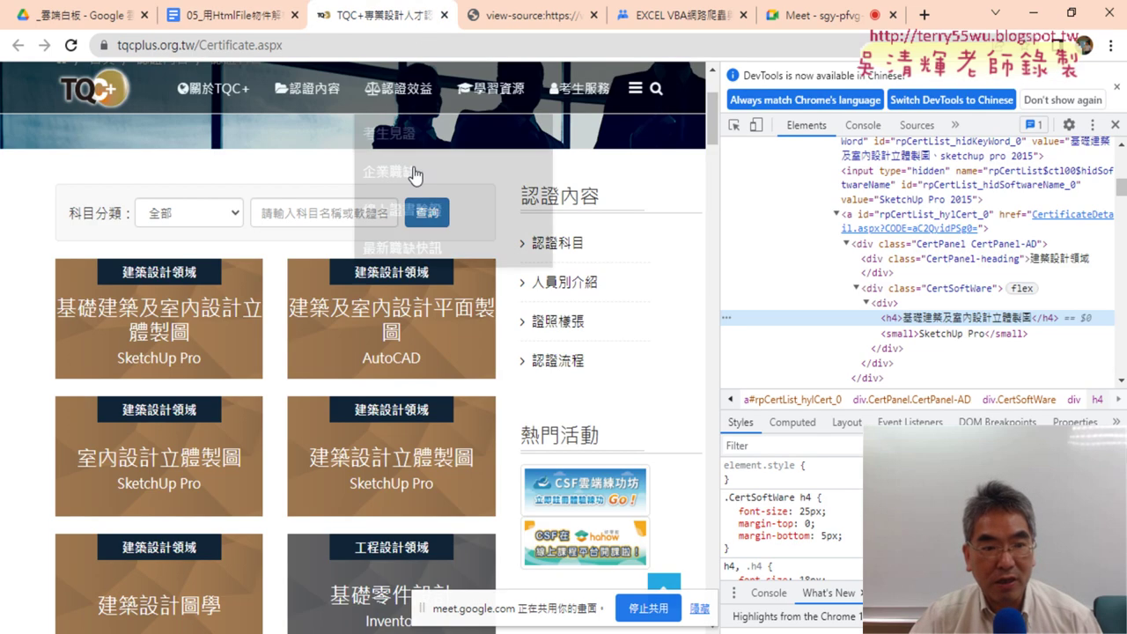
{"action": "right_click", "coordinate": [162, 364]}
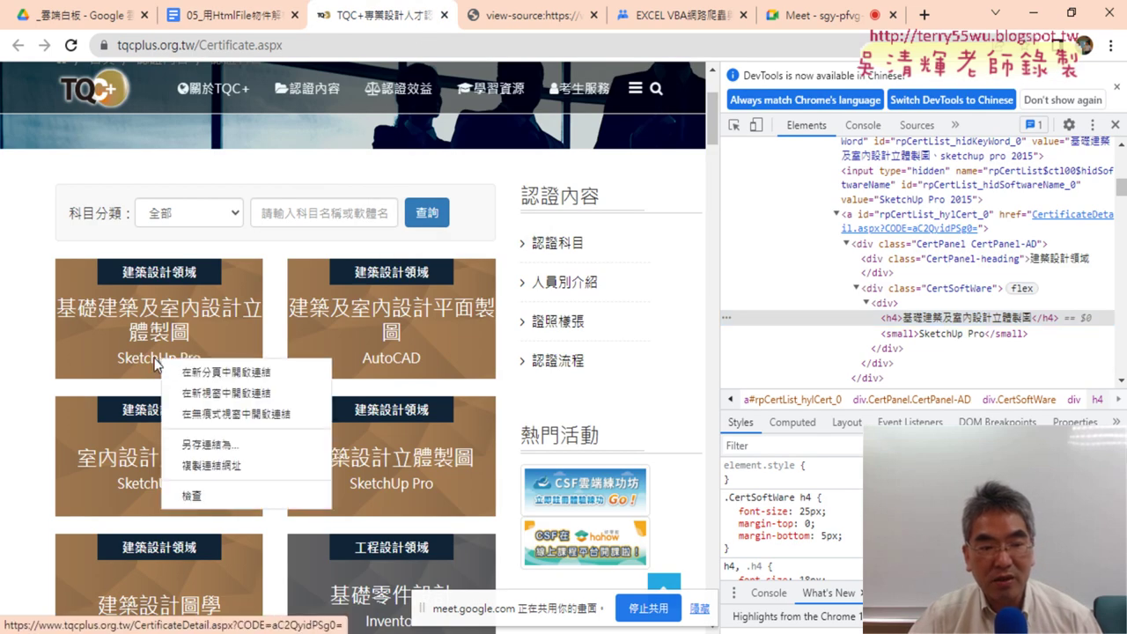
{"action": "left_click", "coordinate": [210, 497]}
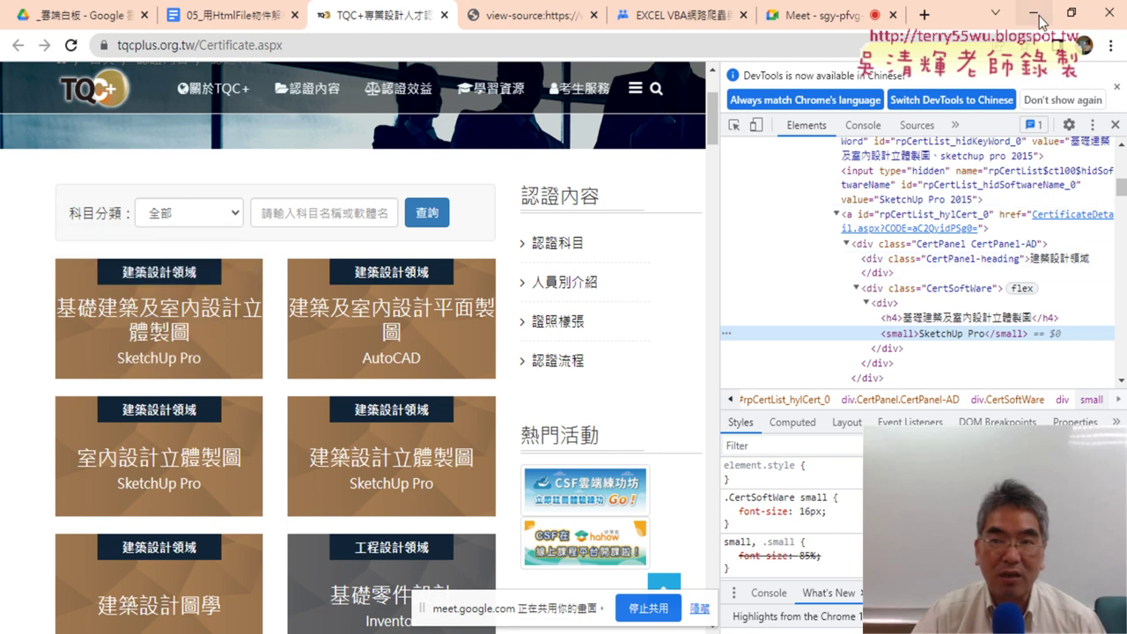
{"action": "key", "text": "alt+Tab"}
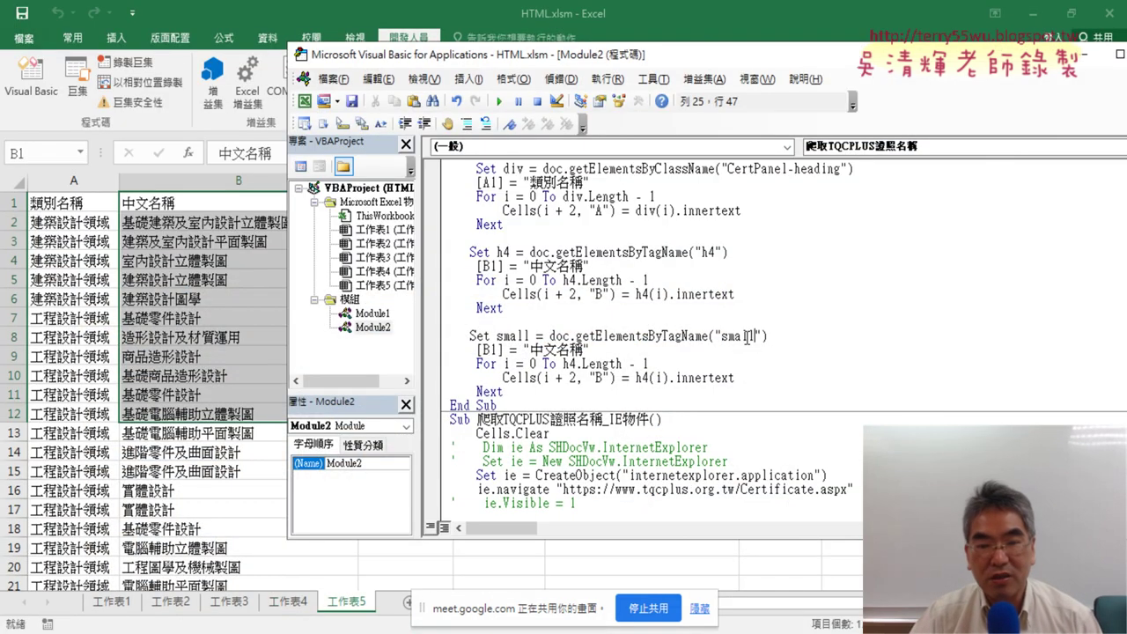
Make the third block's header write 英文名稱 into cell C1
{"action": "type", "text": "C"}
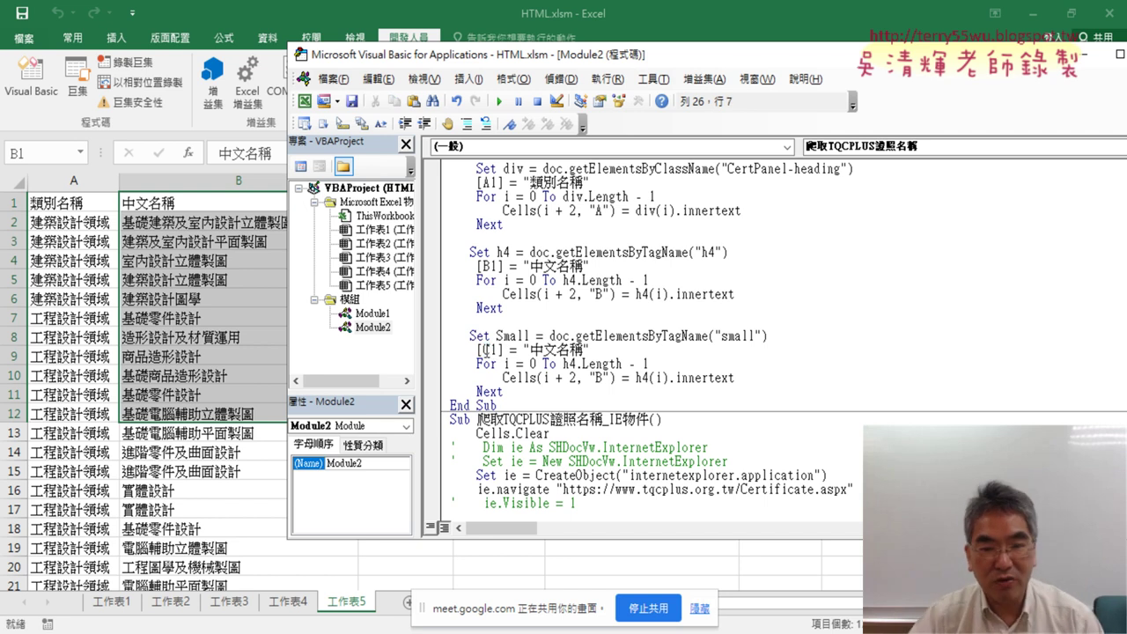
{"action": "left_click_drag", "start_coordinate": [529, 350], "coordinate": [541, 350]}
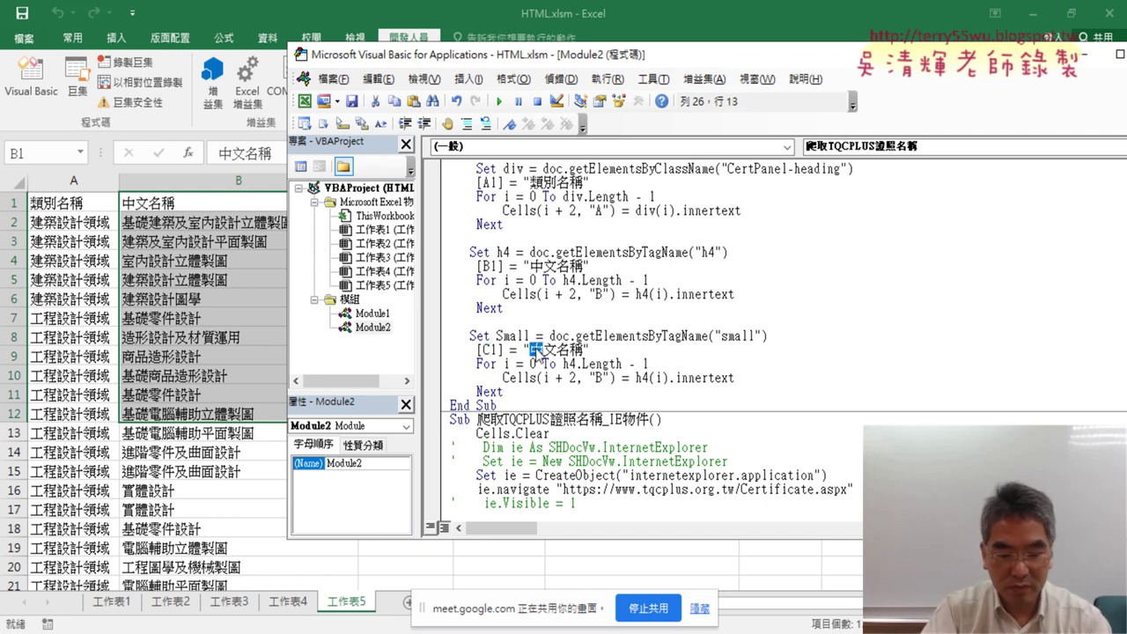
{"action": "type", "text": "ㄧㄥ"}
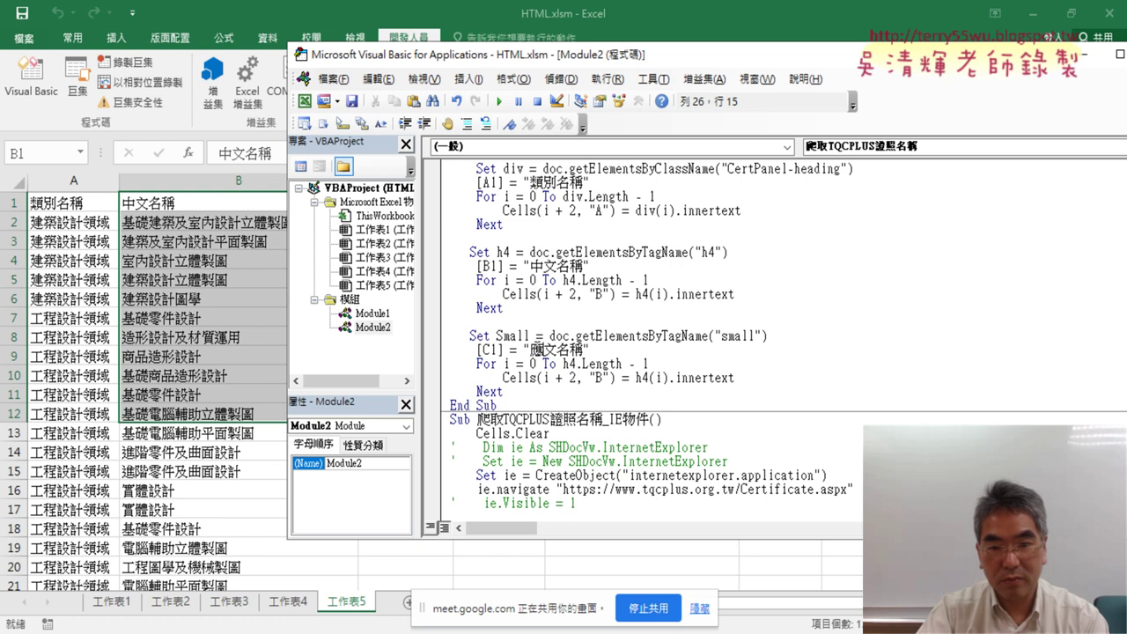
{"action": "type", "text": "4"}
{"action": "key", "text": "Down"}
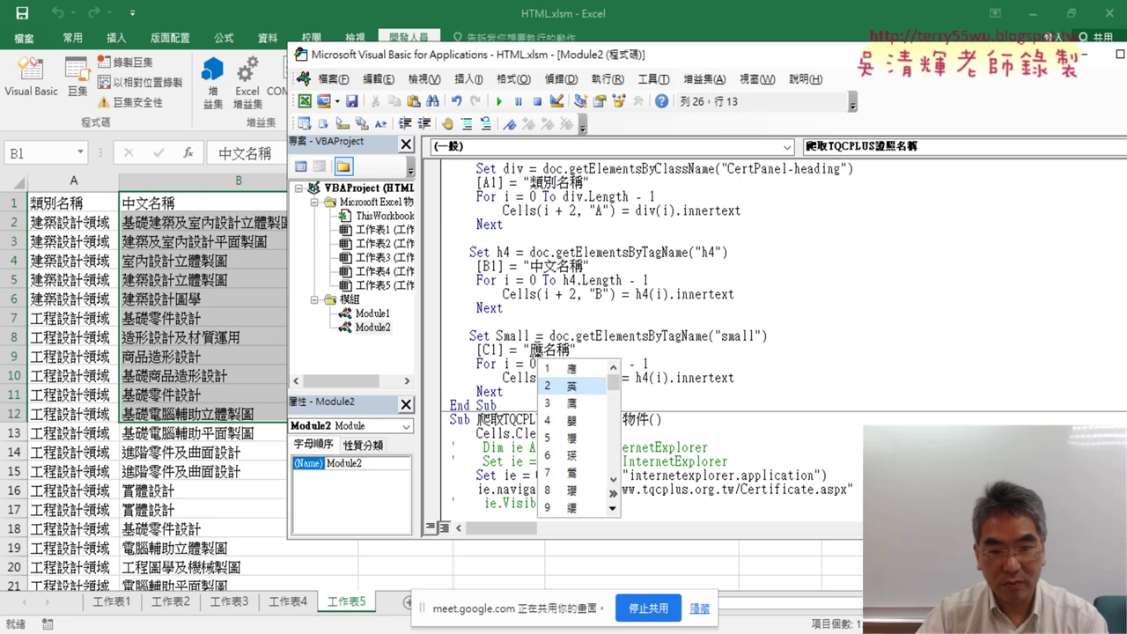
{"action": "key", "text": "Down"}
{"action": "key", "text": "Return"}
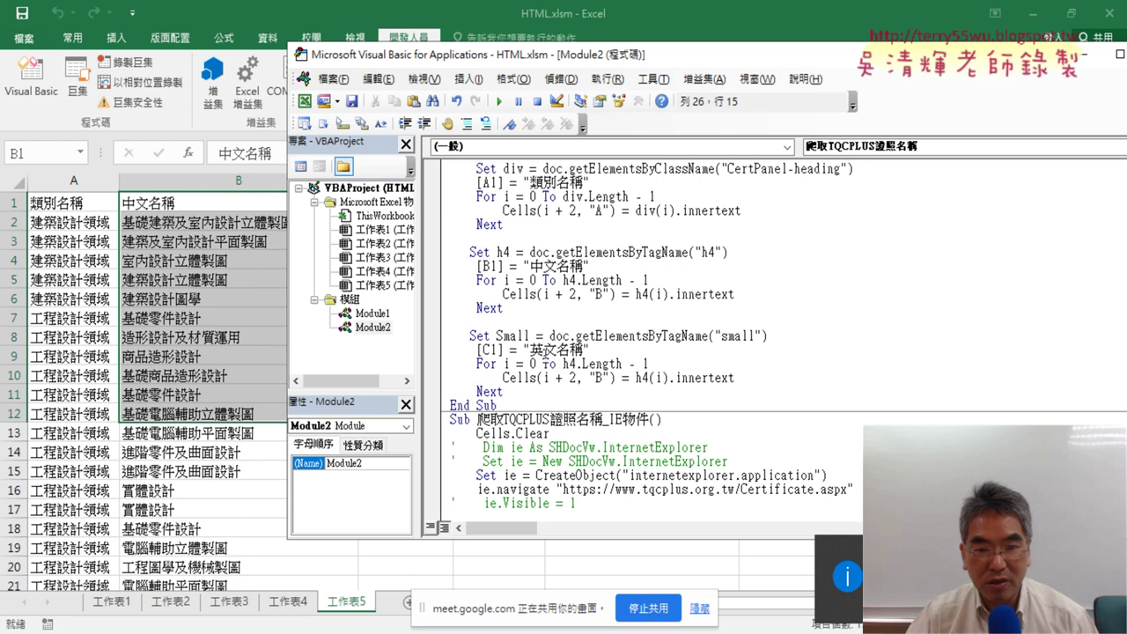
Rename the variable Small to sml in the Set line
{"action": "left_click", "coordinate": [525, 335]}
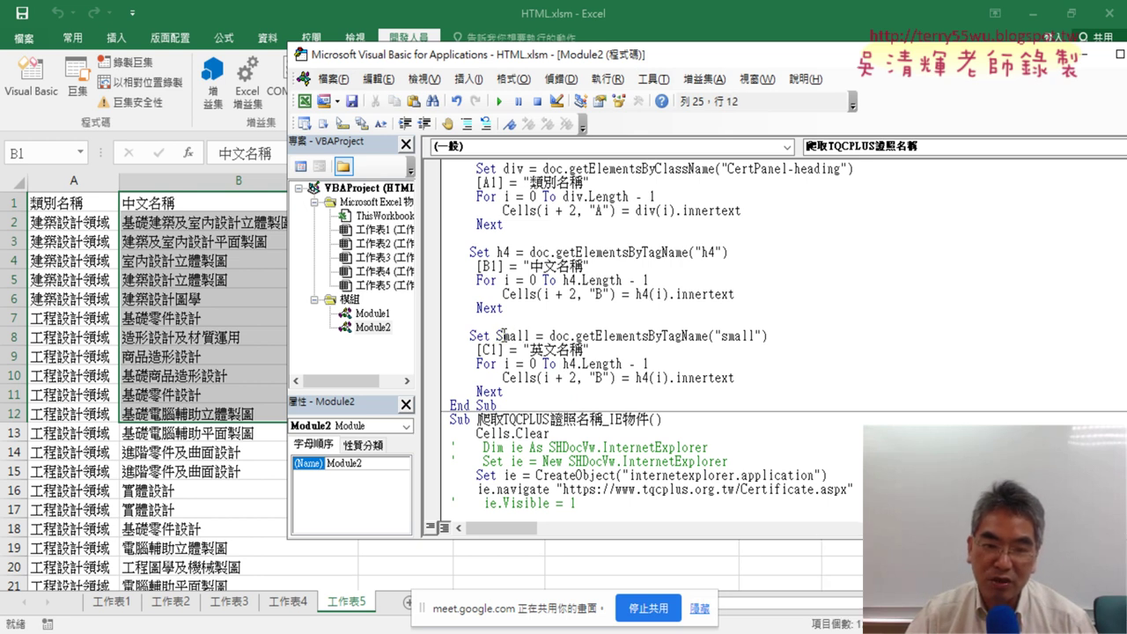
{"action": "key", "text": "shift+Left"}
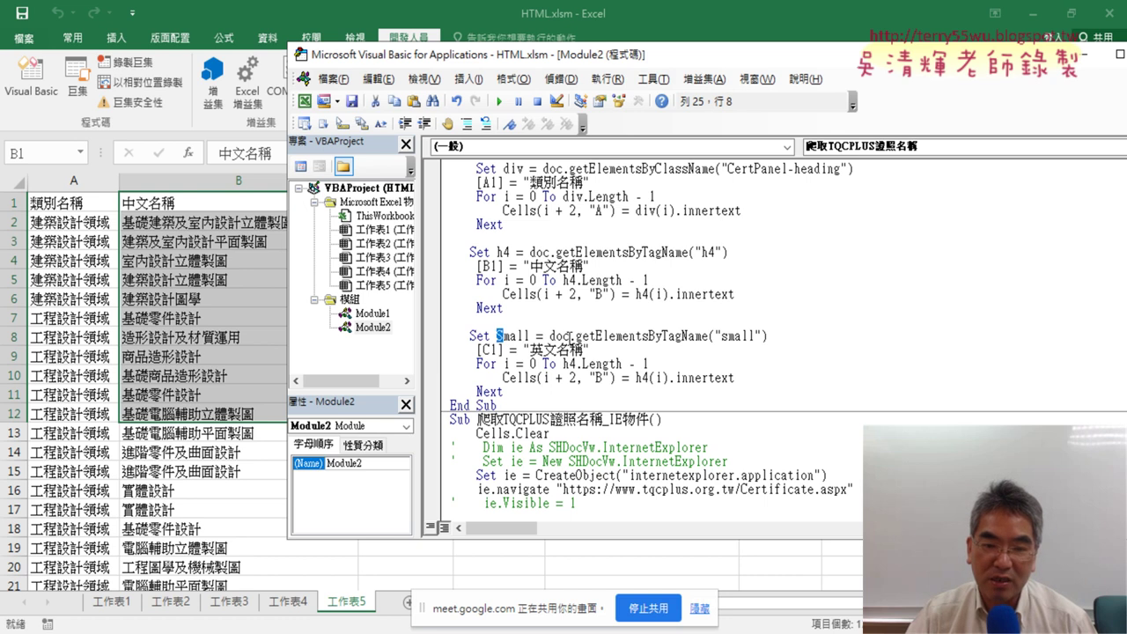
{"action": "left_click", "coordinate": [516, 333]}
{"action": "left_click_drag", "start_coordinate": [510, 334], "coordinate": [530, 334]}
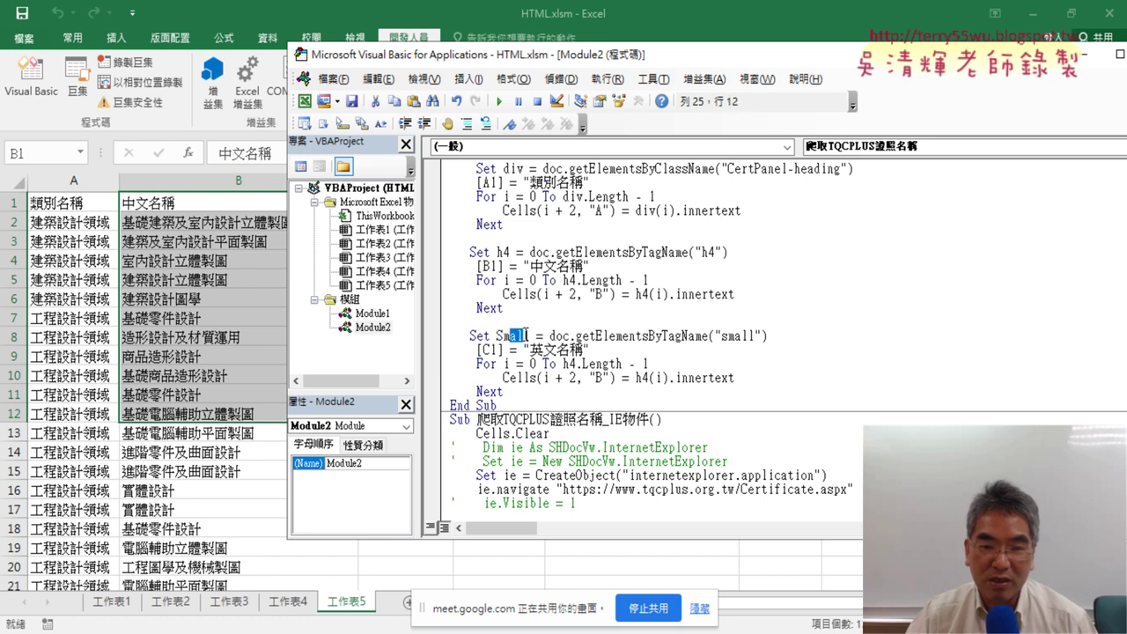
{"action": "key", "text": "Delete"}
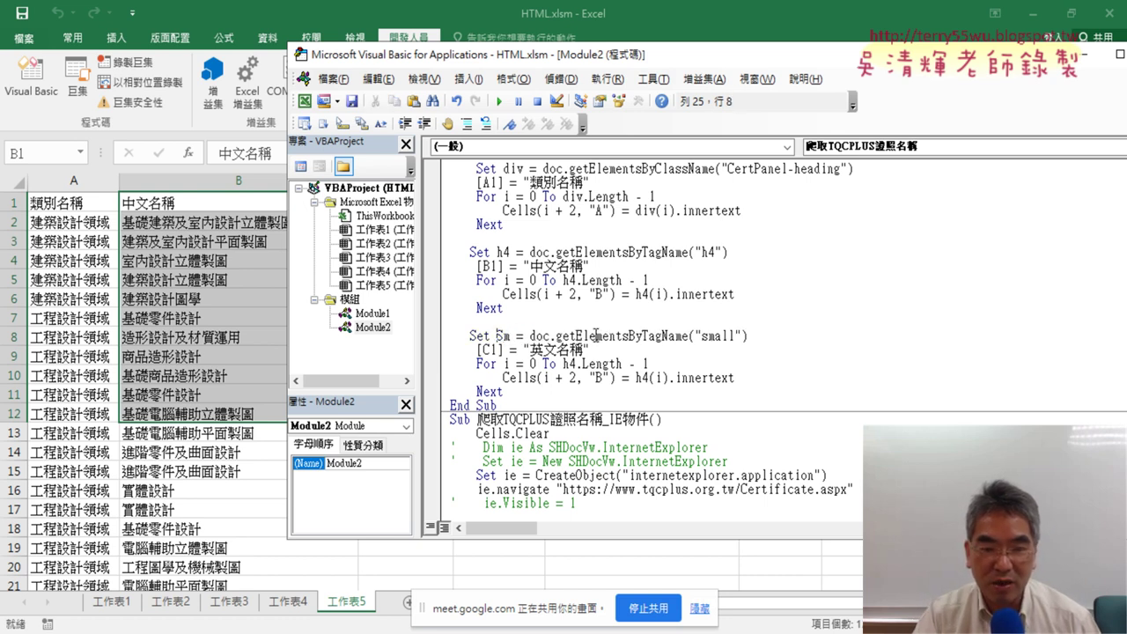
{"action": "key", "text": "Delete"}
{"action": "key", "text": "Delete"}
{"action": "key", "text": "Delete"}
{"action": "type", "text": "ㄙ"}
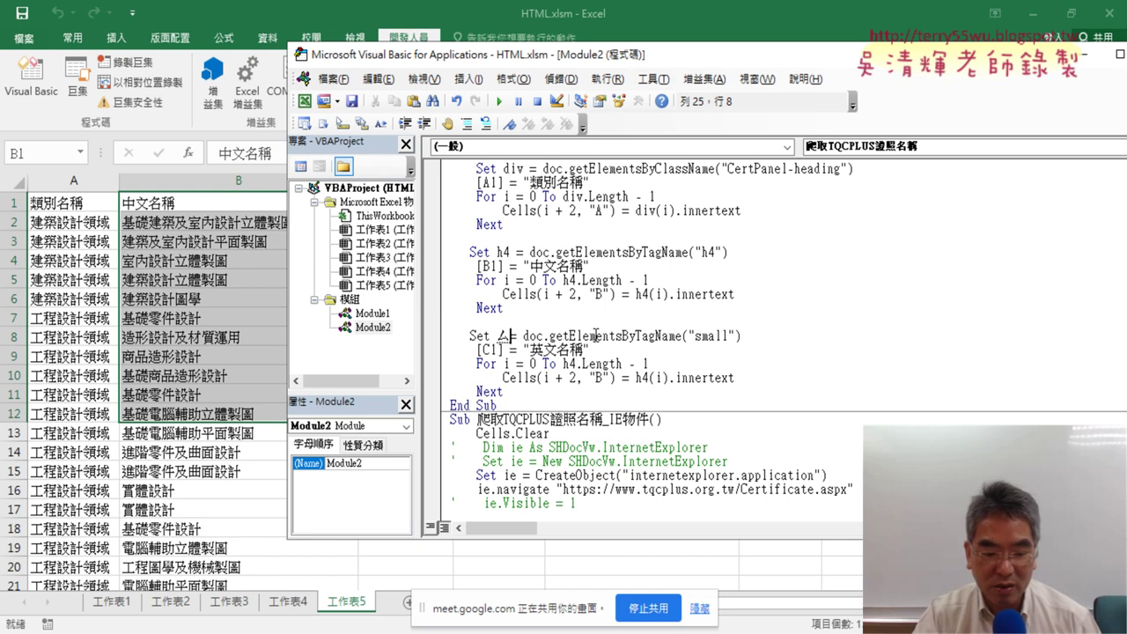
{"action": "key", "text": "BackSpace"}
{"action": "type", "text": "sm = "}
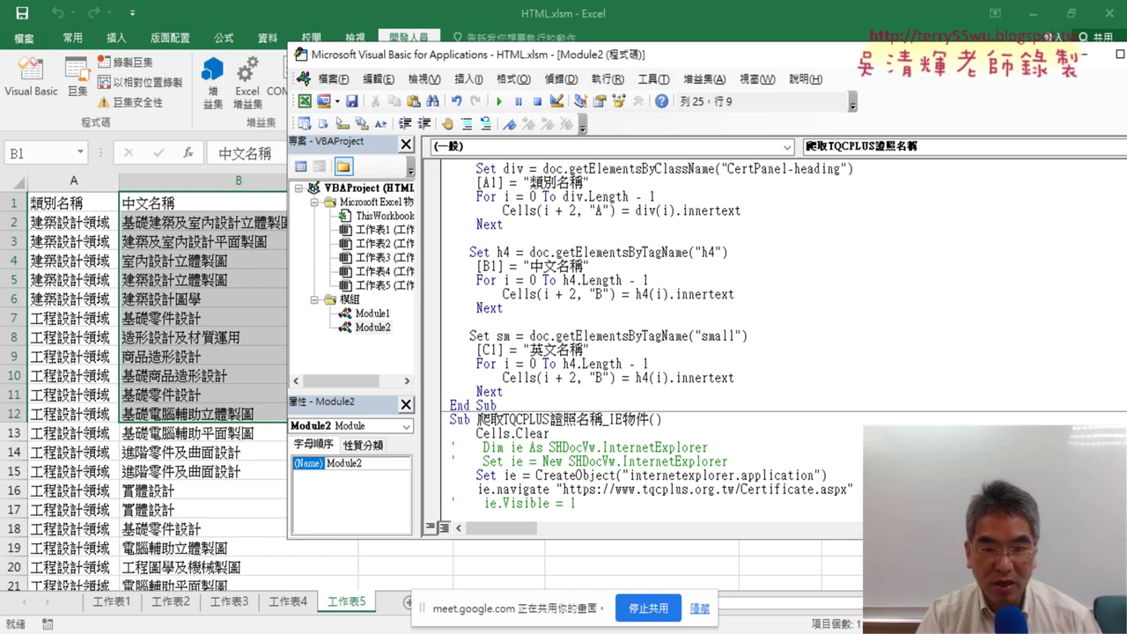
{"action": "type", "text": "l"}
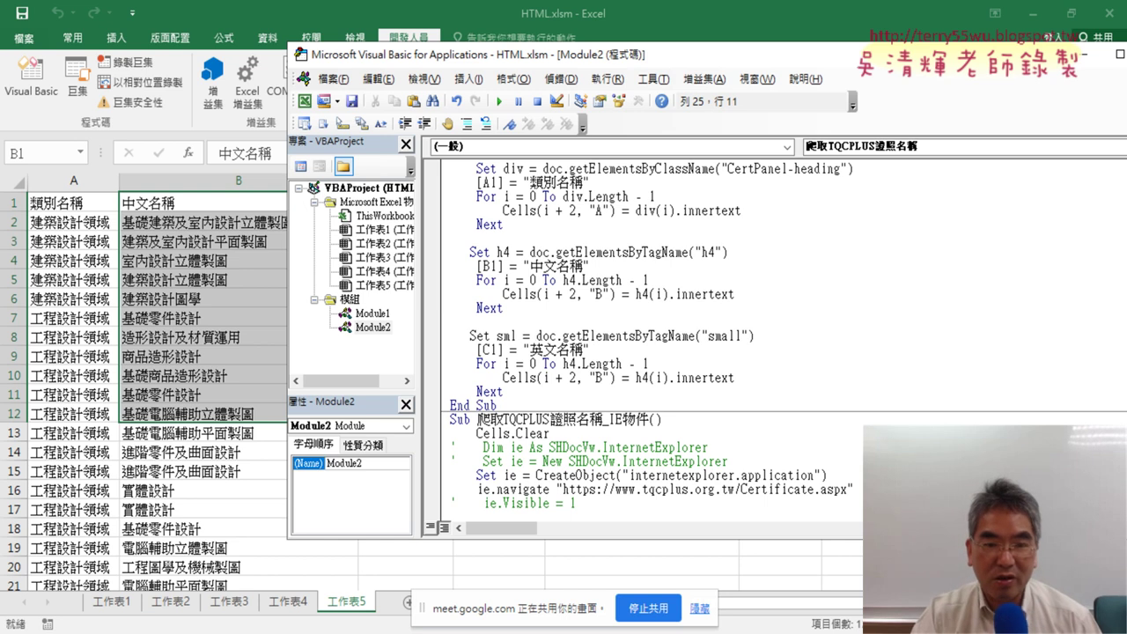
{"action": "key", "text": "ctrl+shift+Left"}
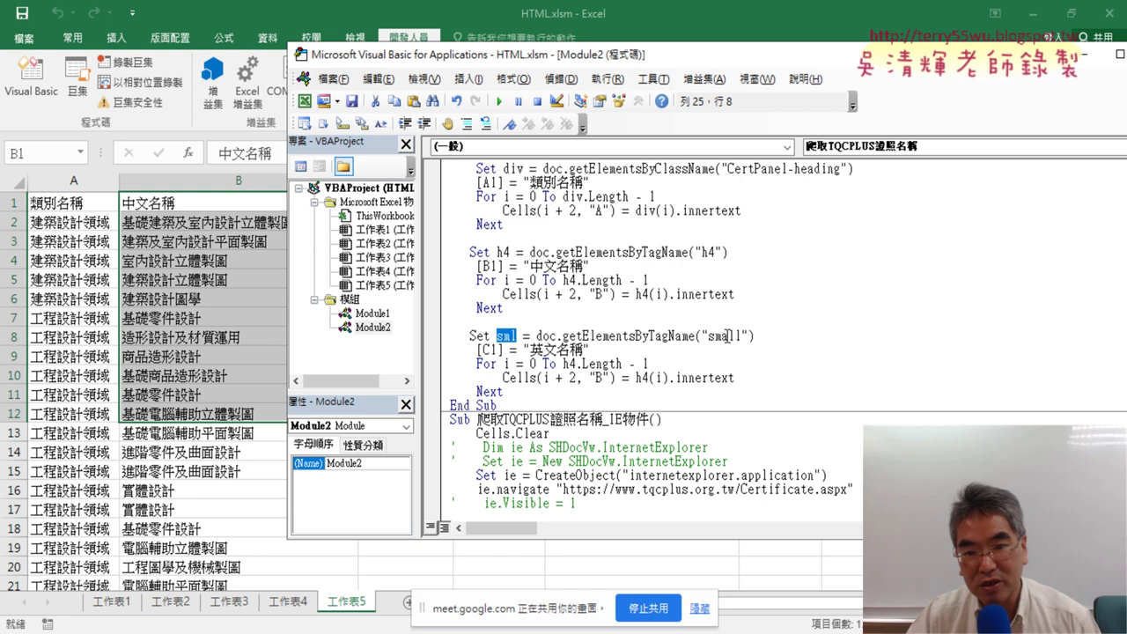
Make the third loop run to sml.Length and write sml(i).innertext into column C
{"action": "right_click", "coordinate": [507, 346]}
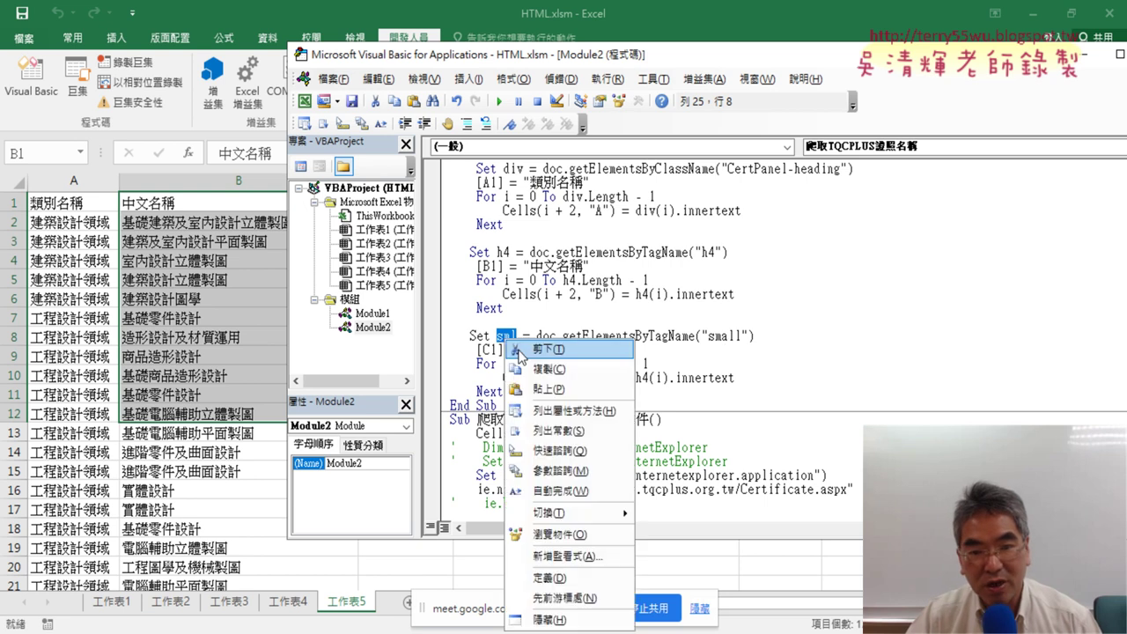
{"action": "left_click", "coordinate": [531, 376]}
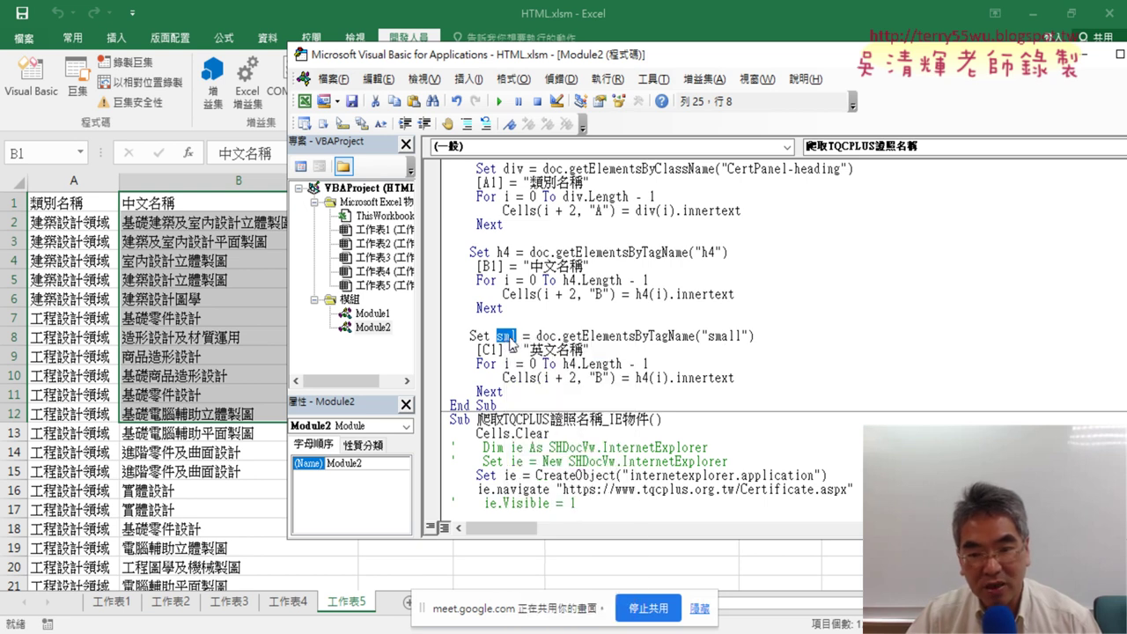
{"action": "double_click", "coordinate": [640, 377]}
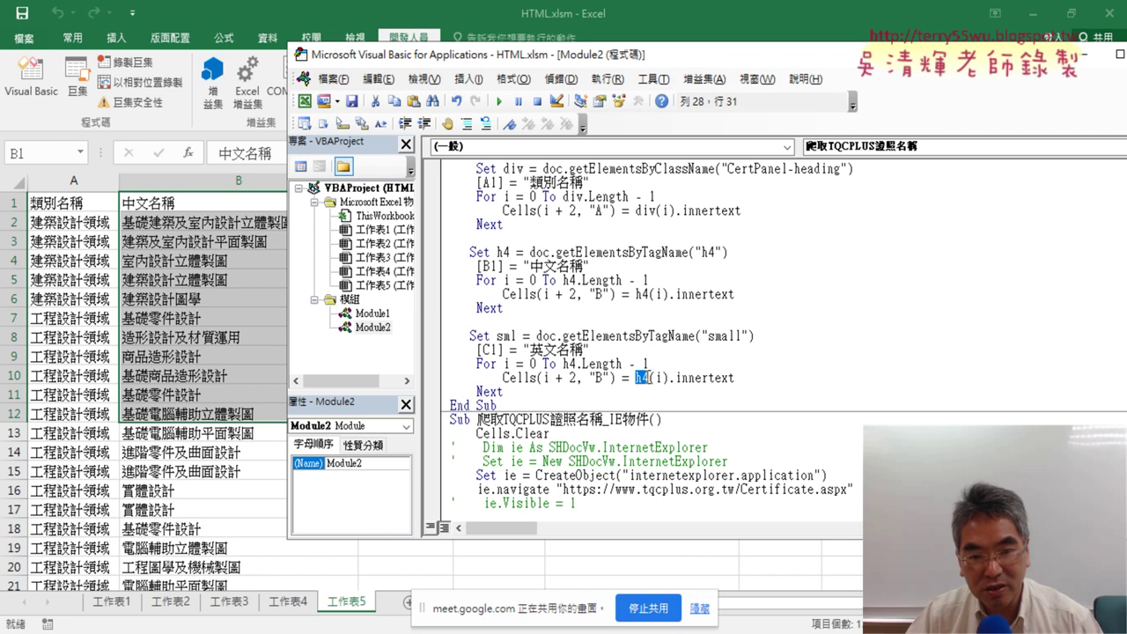
{"action": "key", "text": "ctrl+v"}
{"action": "double_click", "coordinate": [598, 377]}
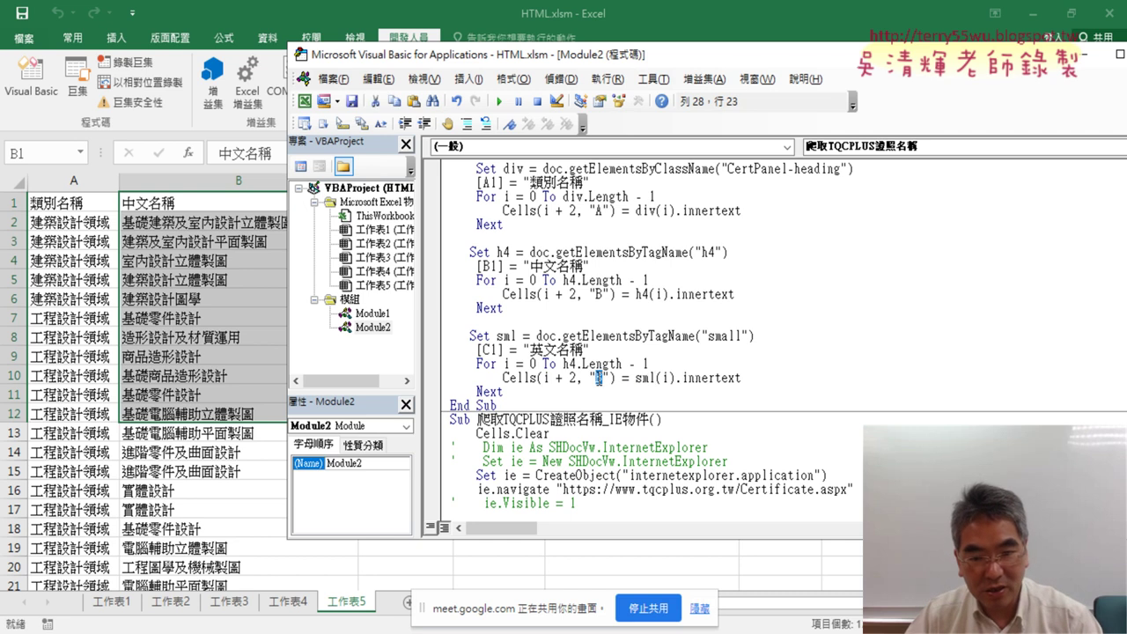
{"action": "type", "text": "C"}
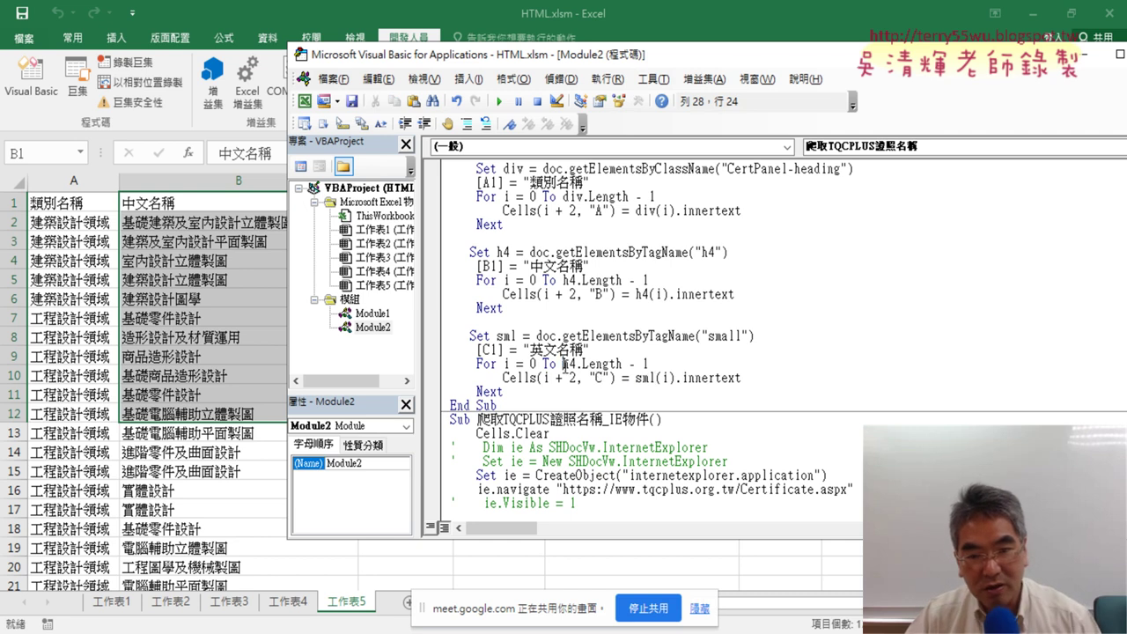
{"action": "double_click", "coordinate": [568, 363]}
{"action": "key", "text": "ctrl+v"}
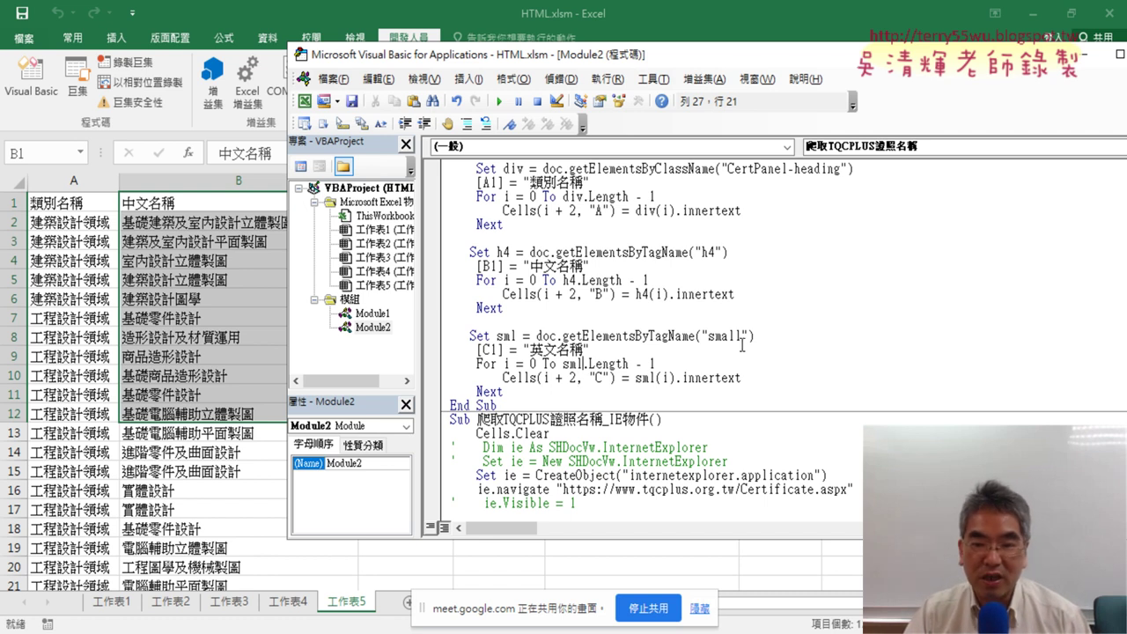
{"action": "left_click_drag", "start_coordinate": [648, 338], "coordinate": [656, 337]}
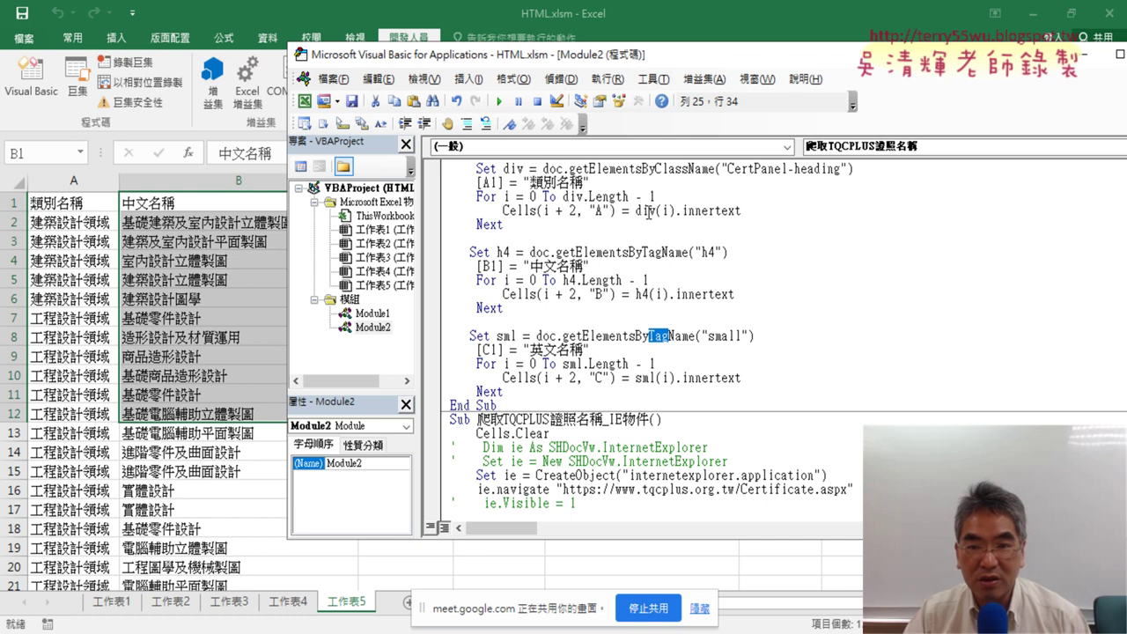
{"action": "mouse_move", "coordinate": [593, 64]}
{"action": "left_mouse_down"}
{"action": "mouse_move", "coordinate": [817, 71]}
{"action": "mouse_move", "coordinate": [771, 65]}
{"action": "left_mouse_up"}
Run the macro to fill column C with English names like SketchUp Pro, then return to Chrome
{"action": "left_click", "coordinate": [717, 361]}
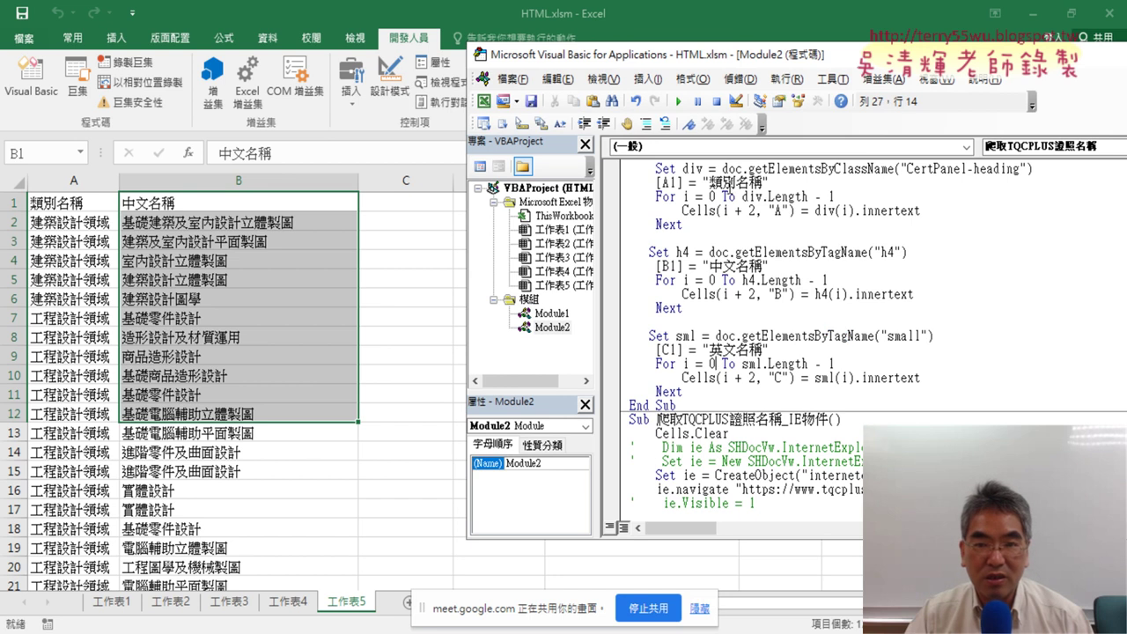
{"action": "left_click", "coordinate": [678, 101]}
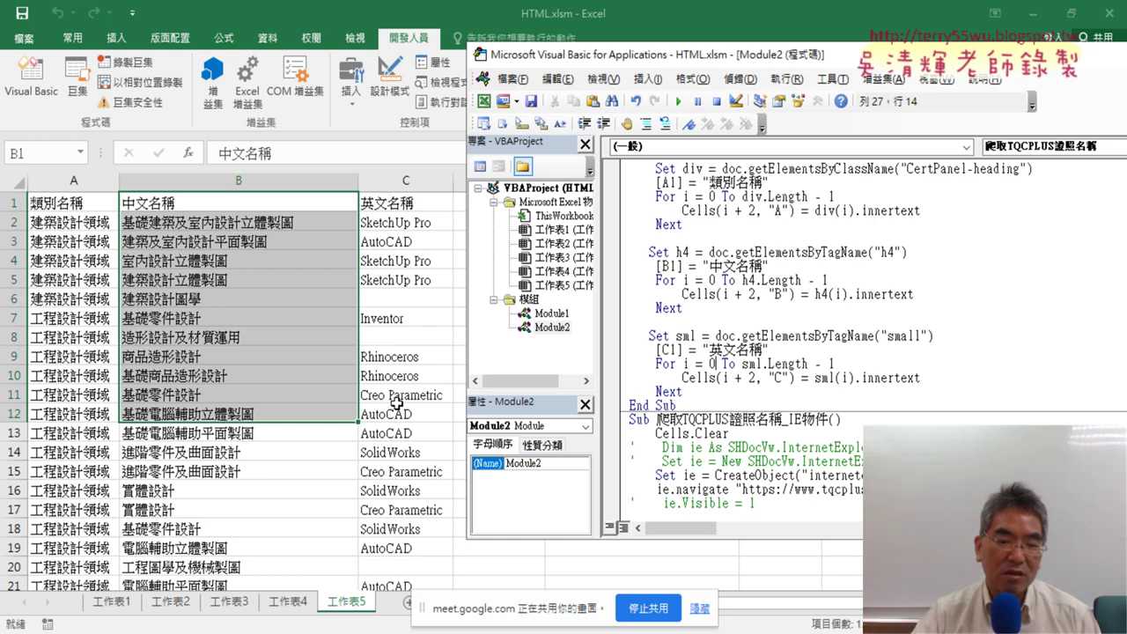
{"action": "left_click", "coordinate": [698, 607]}
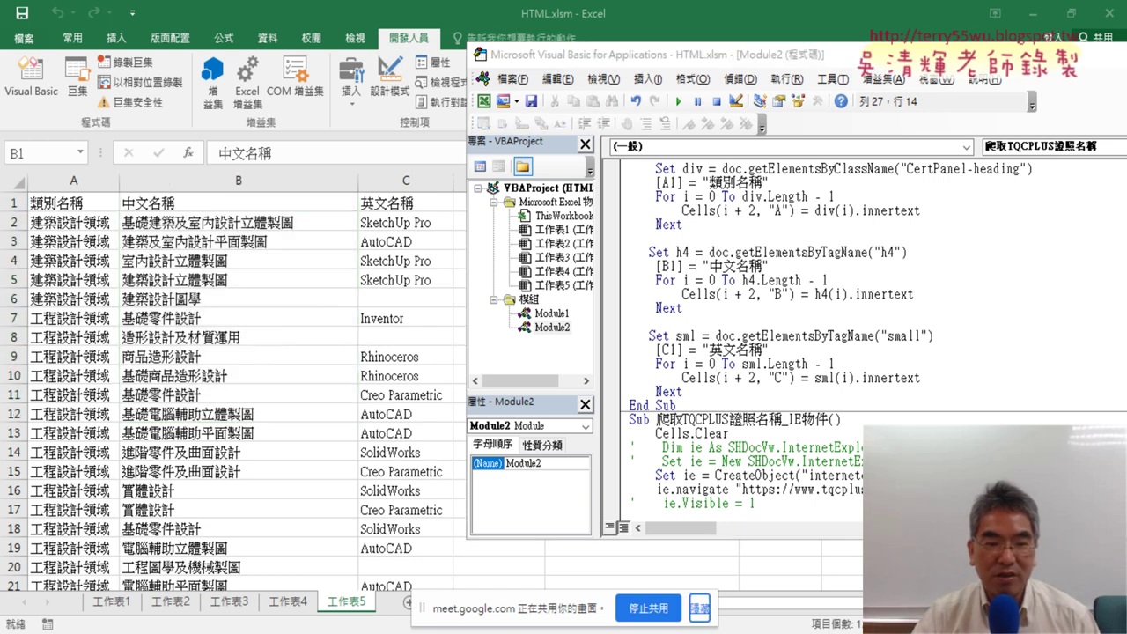
{"action": "key", "text": "alt+Tab"}
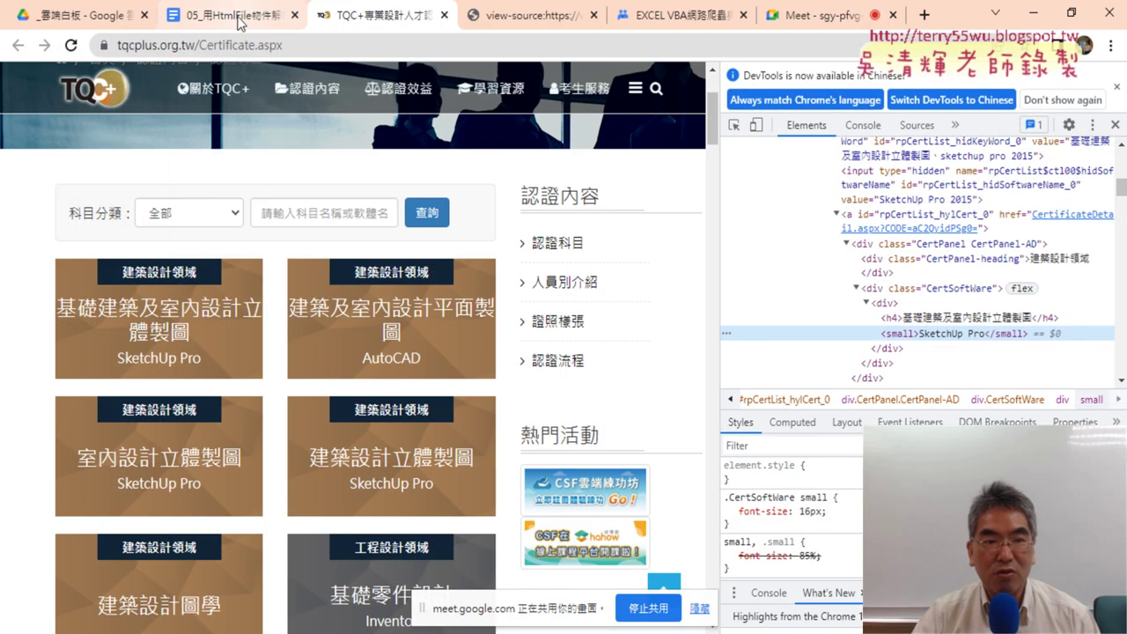
Inspect the first certificate card to reveal its CertPanel-heading div in DevTools, then minimize Chrome
{"action": "right_click", "coordinate": [139, 277]}
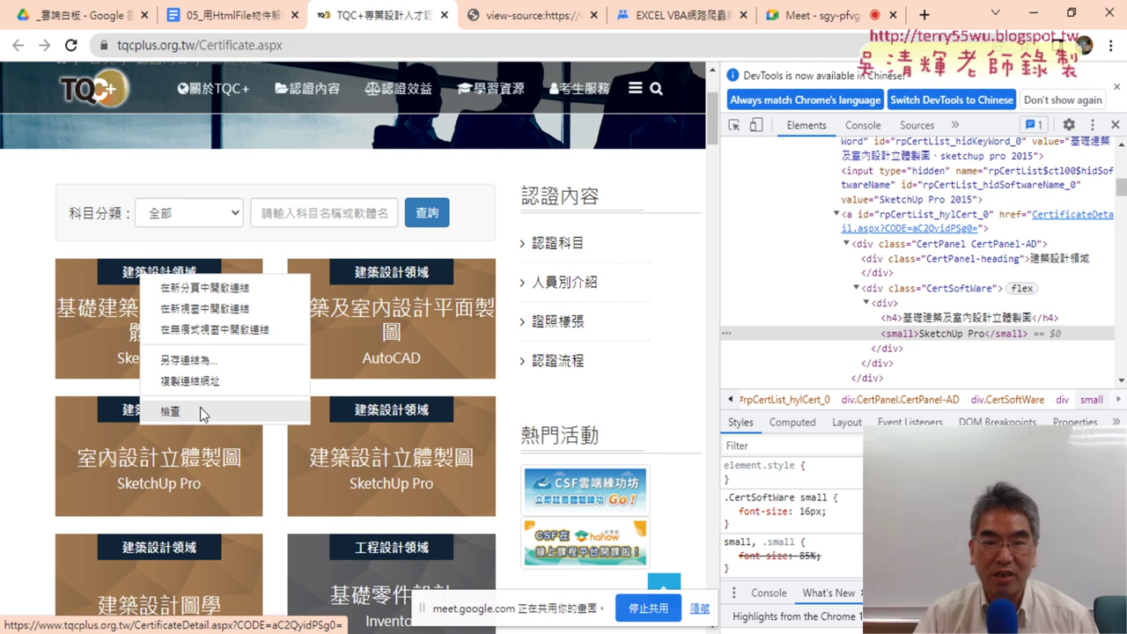
{"action": "left_click", "coordinate": [202, 413]}
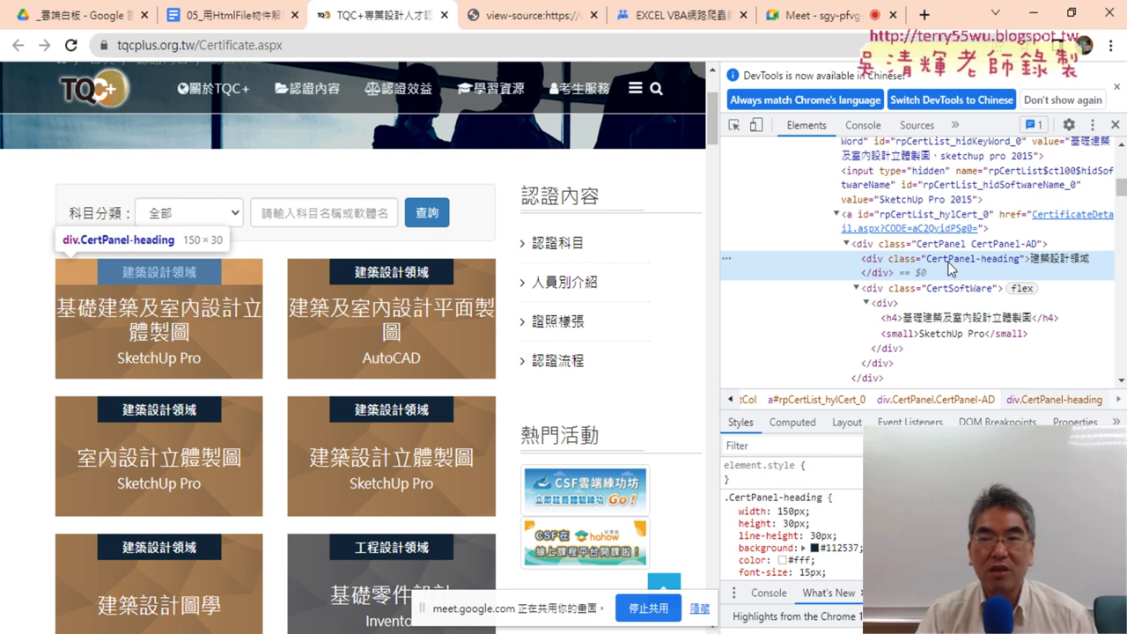
{"action": "left_click", "coordinate": [1030, 12]}
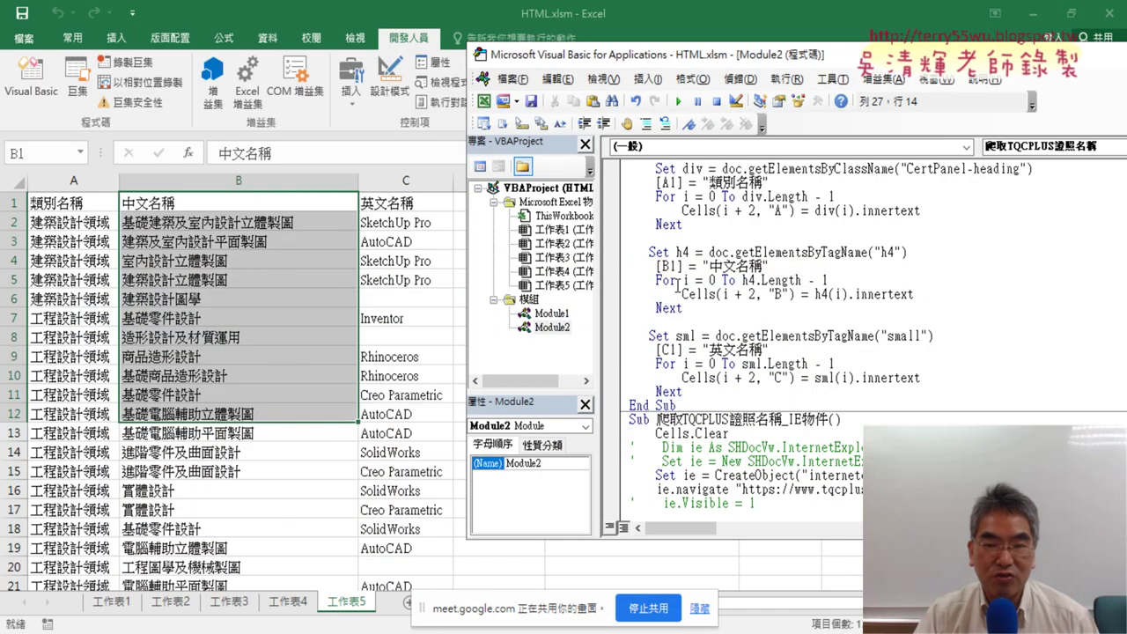
Highlight the Dim doc and Set doc = New MSHTML.HTMLDocument lines in Module2
{"action": "scroll", "coordinate": [721, 300], "scroll_direction": "up", "scroll_amount": 1}
{"action": "scroll", "coordinate": [723, 264], "scroll_direction": "up", "scroll_amount": 1}
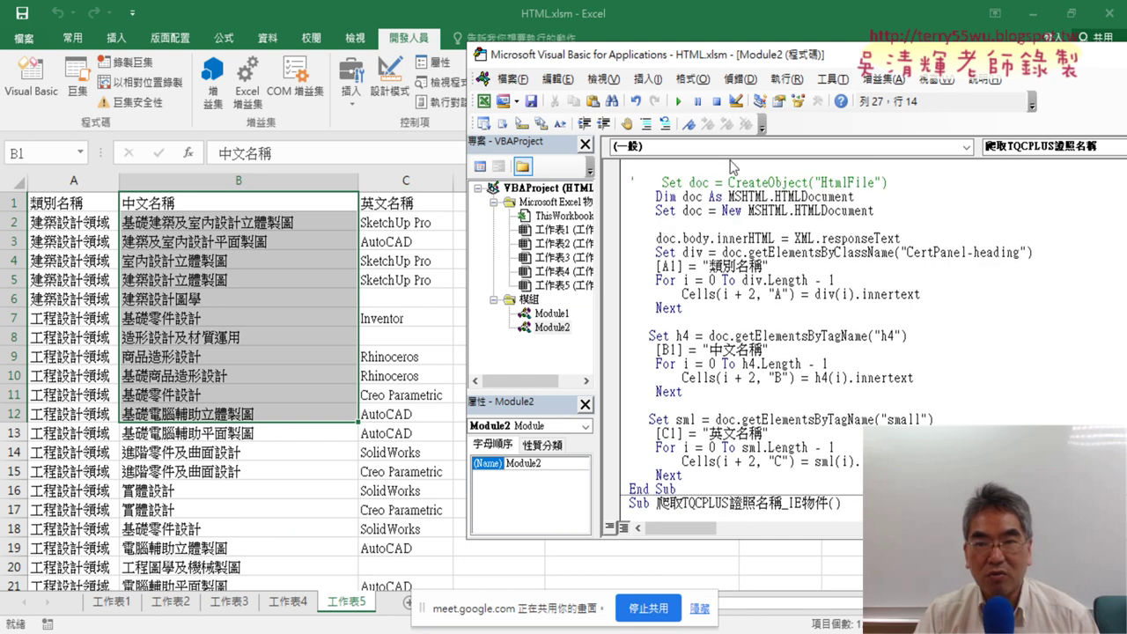
{"action": "left_click_drag", "start_coordinate": [756, 69], "coordinate": [570, 62]}
{"action": "scroll", "coordinate": [624, 191], "scroll_direction": "up", "scroll_amount": 1}
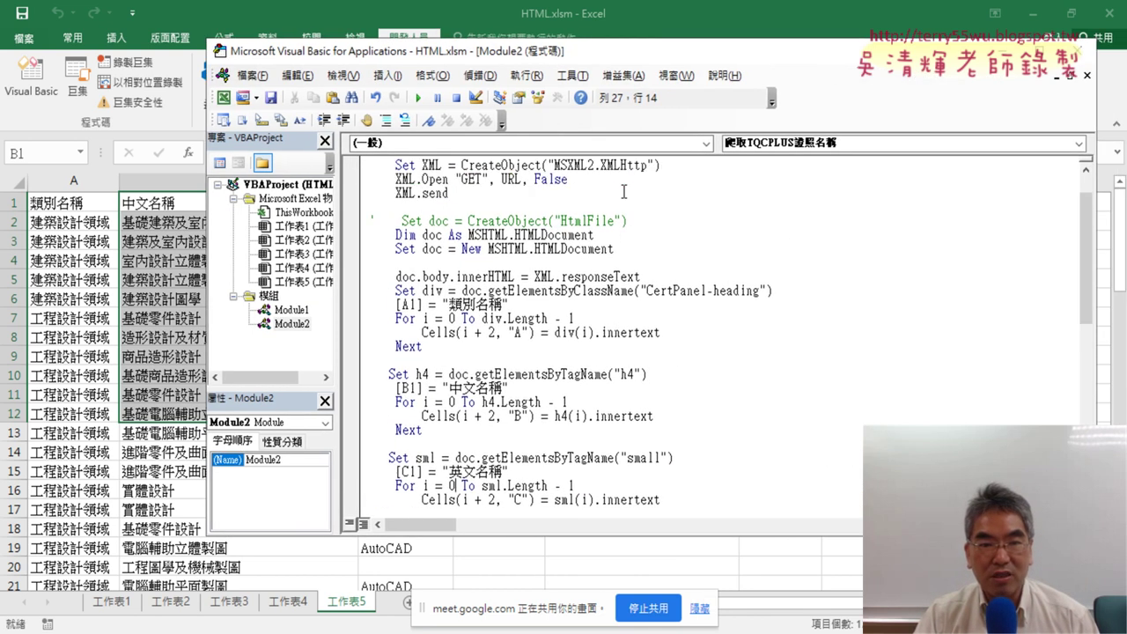
{"action": "scroll", "coordinate": [607, 228], "scroll_direction": "up", "scroll_amount": 1}
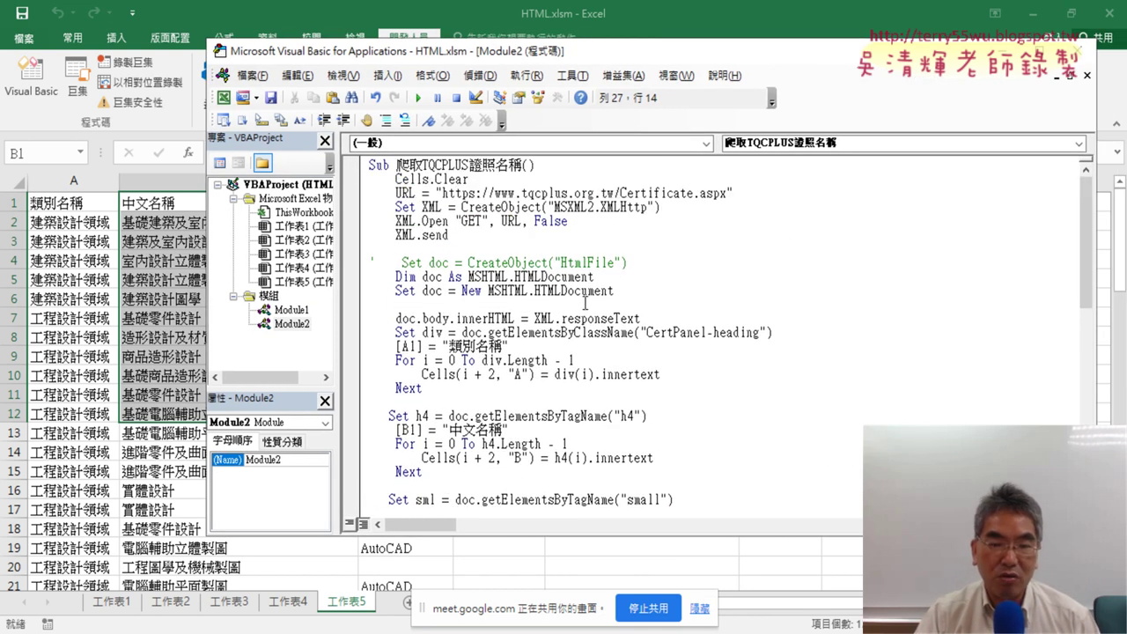
{"action": "mouse_move", "coordinate": [626, 299]}
{"action": "left_mouse_down"}
{"action": "mouse_move", "coordinate": [356, 290]}
{"action": "mouse_move", "coordinate": [355, 278]}
{"action": "left_mouse_up"}
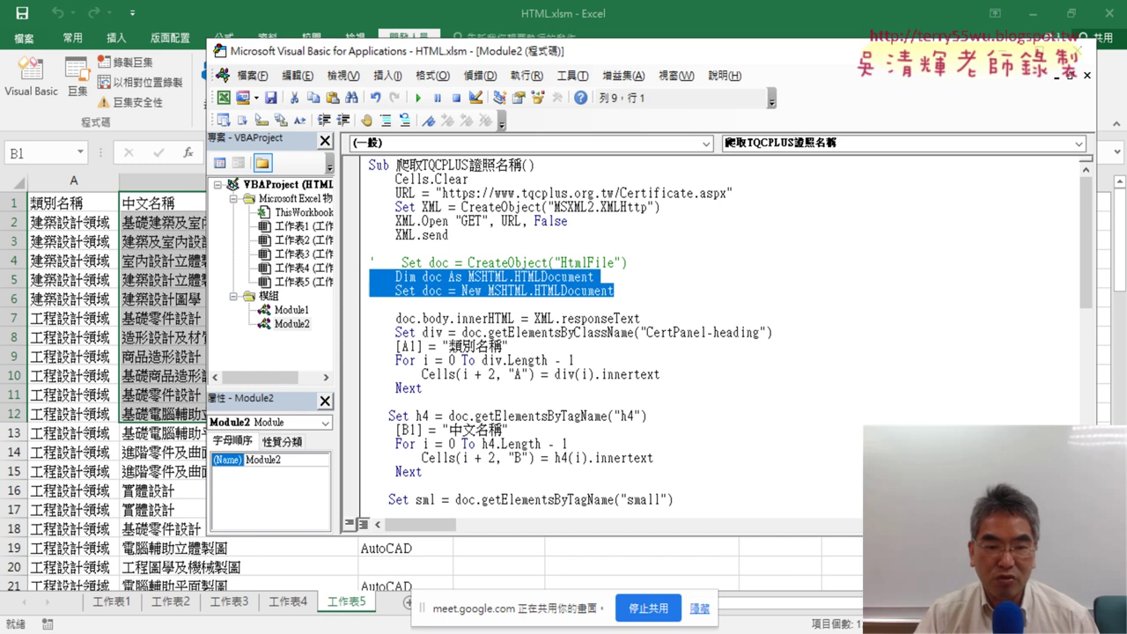
{"action": "left_click", "coordinate": [699, 608]}
Highlight the Early Binding Dim doc / Set doc lines in the HtmlFile lesson notes
{"action": "key", "text": "alt+Tab"}
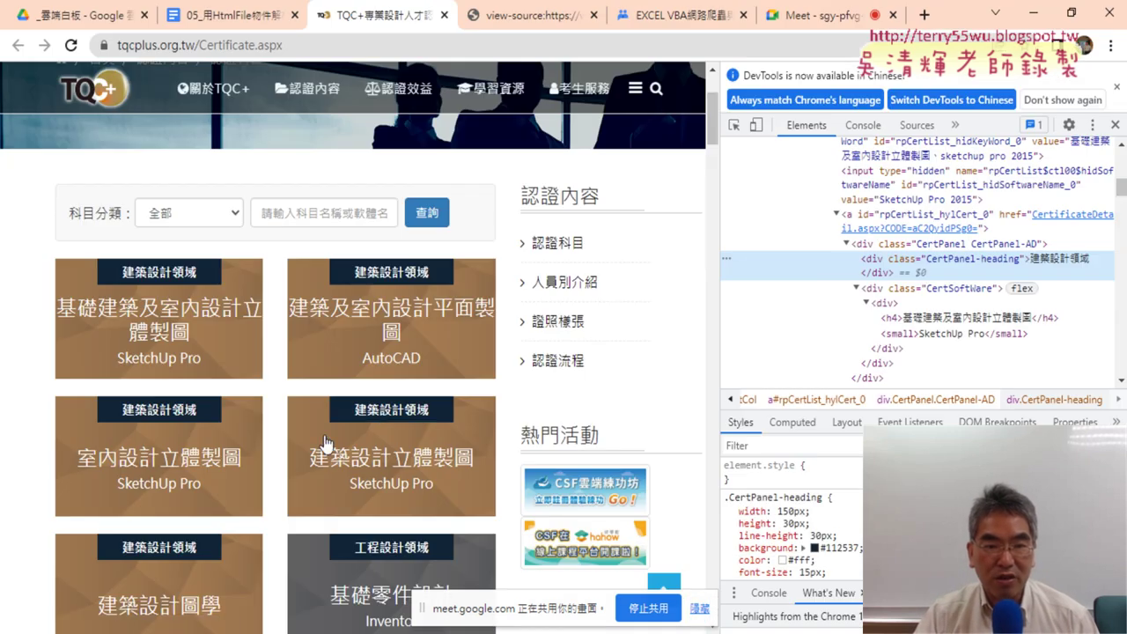
{"action": "left_click", "coordinate": [231, 15]}
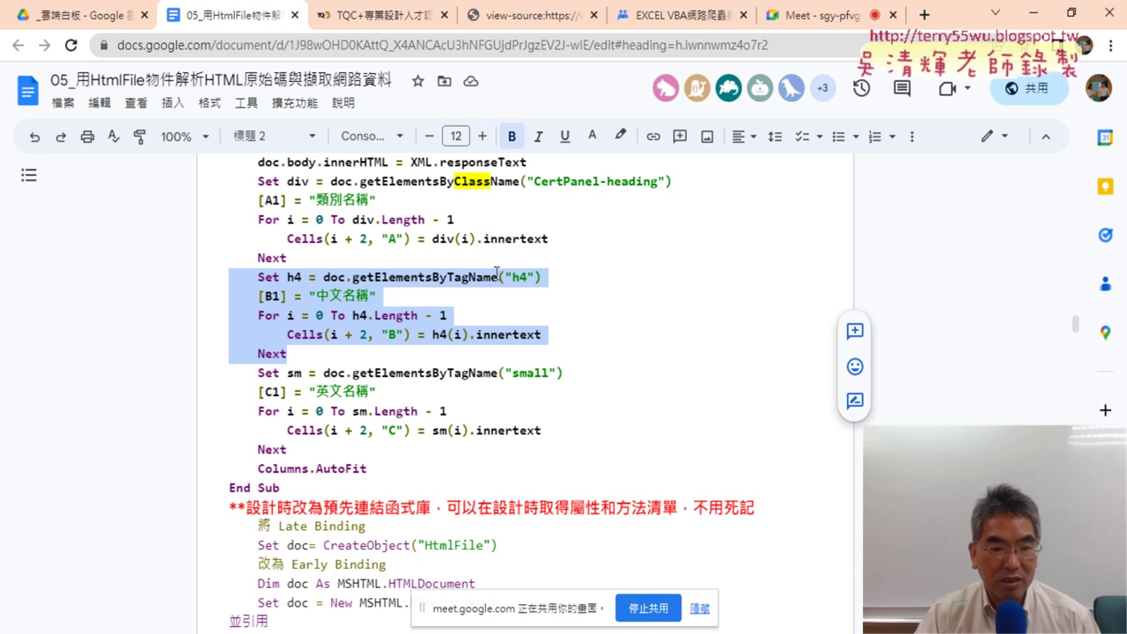
{"action": "scroll", "coordinate": [490, 274], "scroll_direction": "down", "scroll_amount": 3}
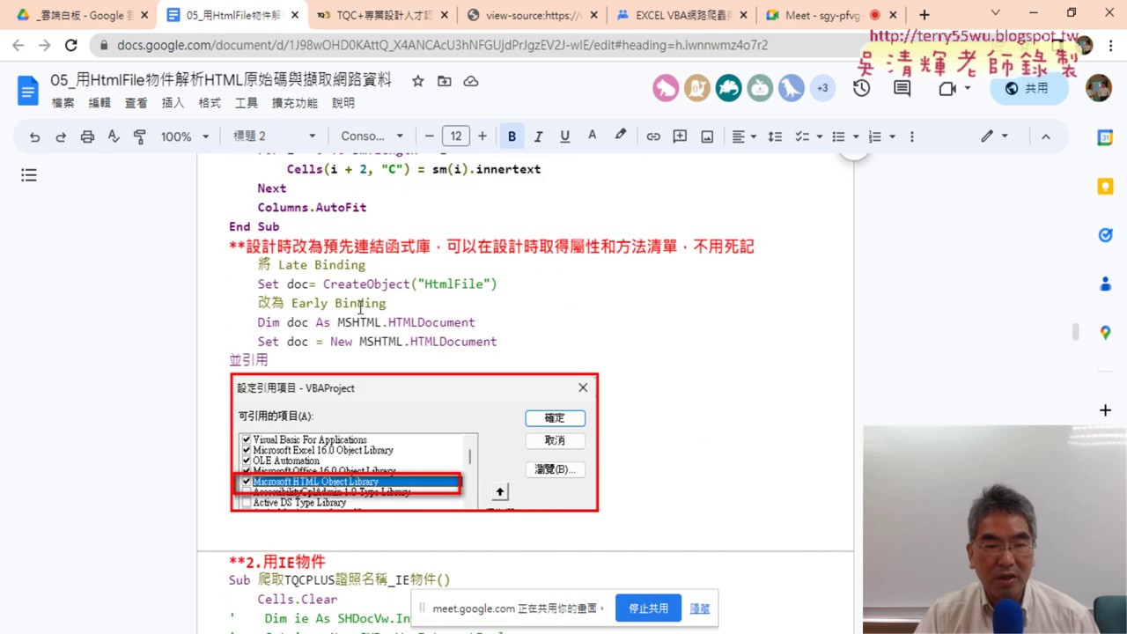
{"action": "left_click_drag", "start_coordinate": [508, 344], "coordinate": [257, 328]}
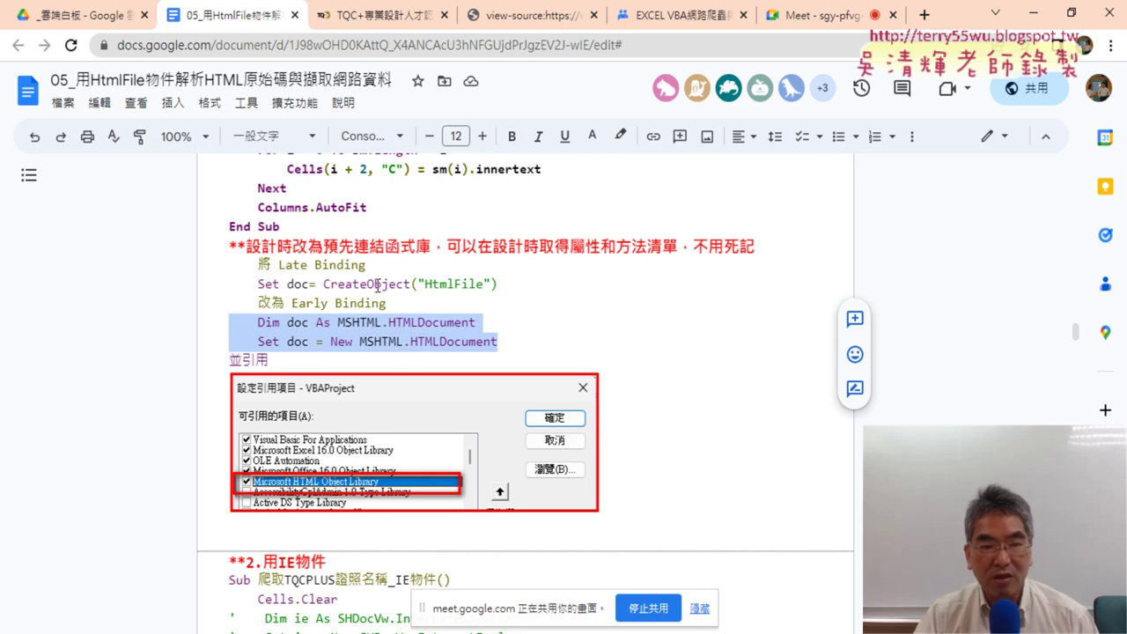
{"action": "scroll", "coordinate": [404, 373], "scroll_direction": "down", "scroll_amount": 2}
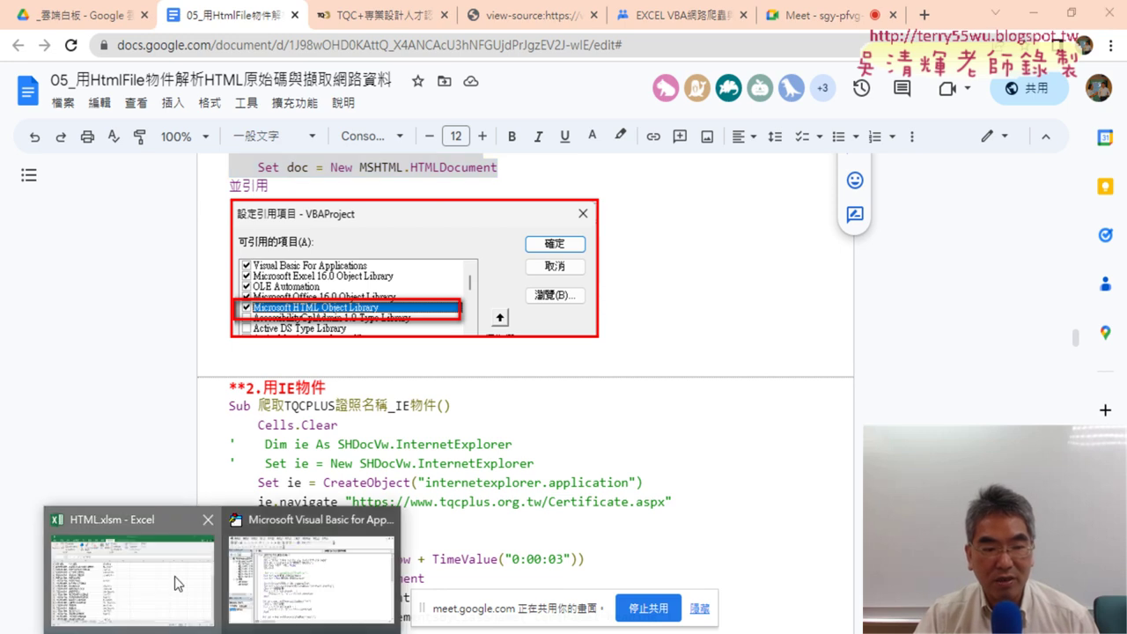
Show the VBA editor's Tools > References list with Microsoft HTML Object Library ticked
{"action": "left_click", "coordinate": [175, 575]}
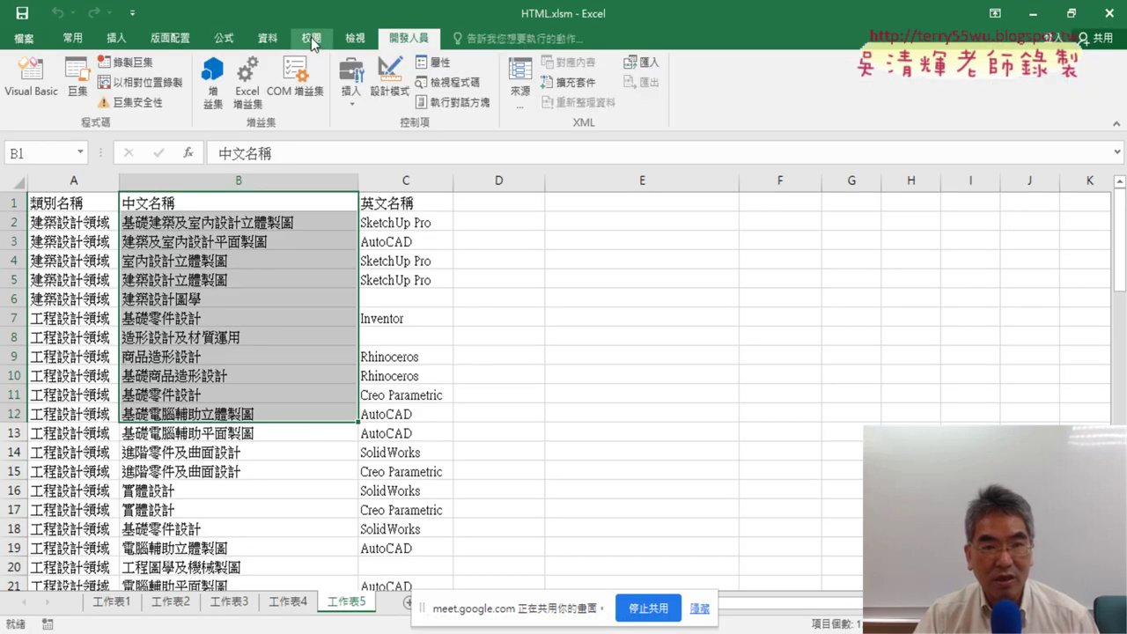
{"action": "key", "text": "alt+Tab"}
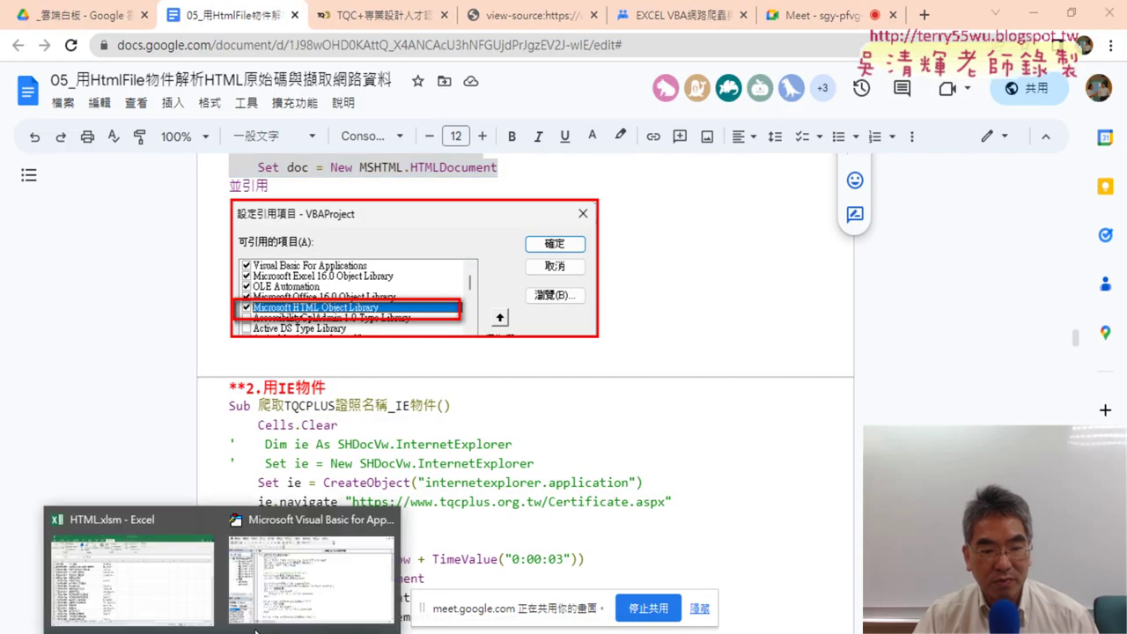
{"action": "left_click", "coordinate": [304, 592]}
{"action": "left_click", "coordinate": [572, 74]}
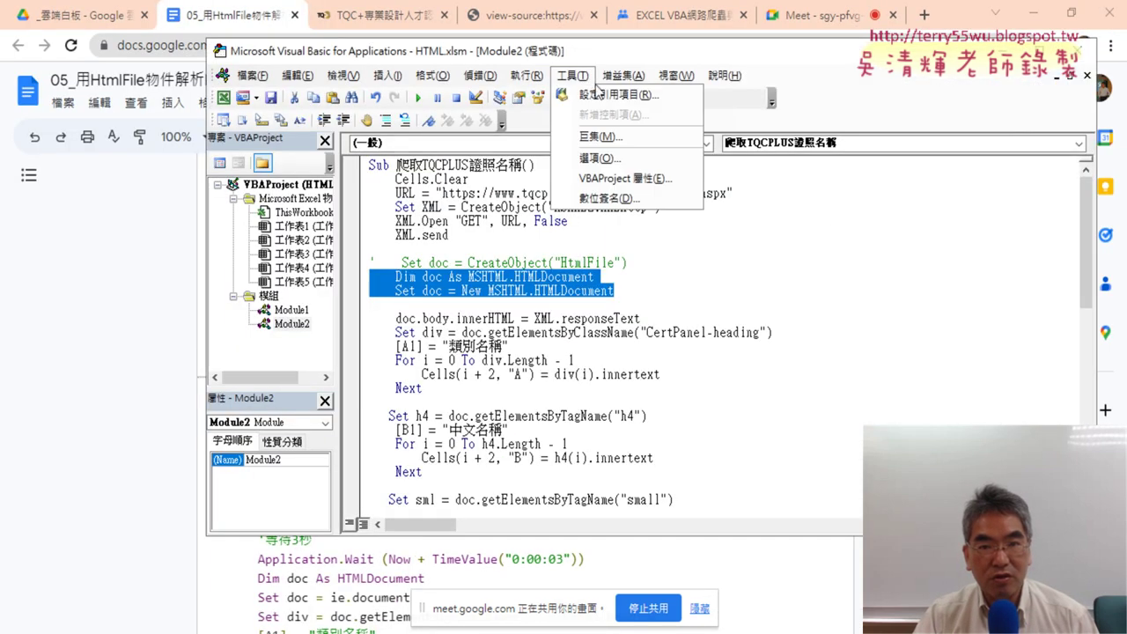
{"action": "left_click", "coordinate": [628, 95]}
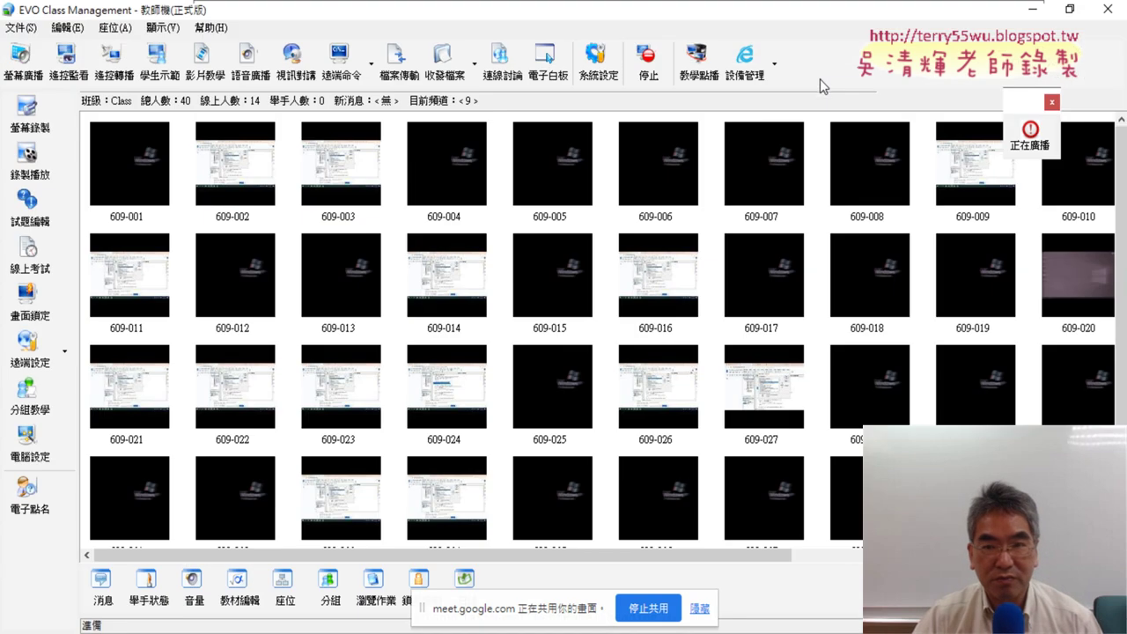
End the 正在廣播 classroom broadcast and stop Meet screen sharing with 停止共用
{"action": "left_click", "coordinate": [651, 71]}
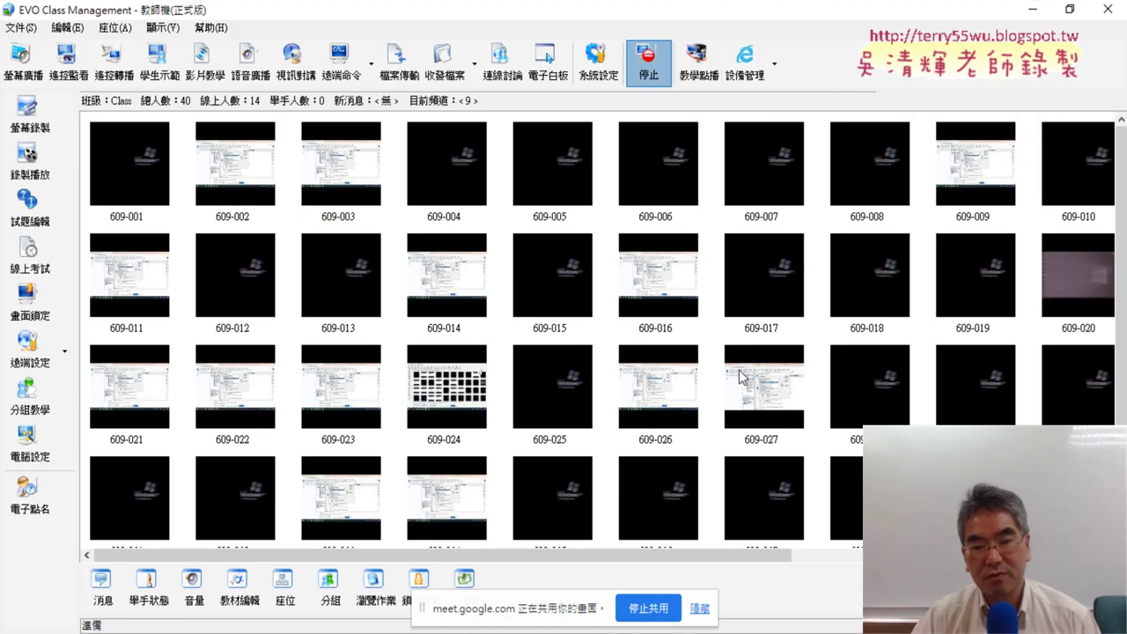
{"action": "left_click", "coordinate": [656, 609]}
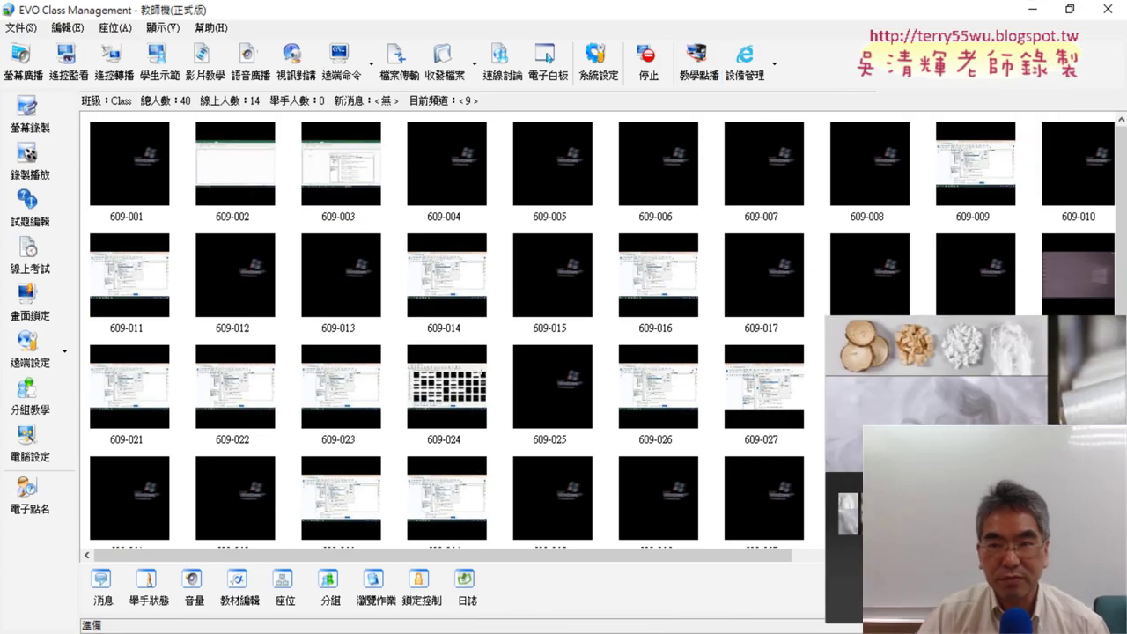